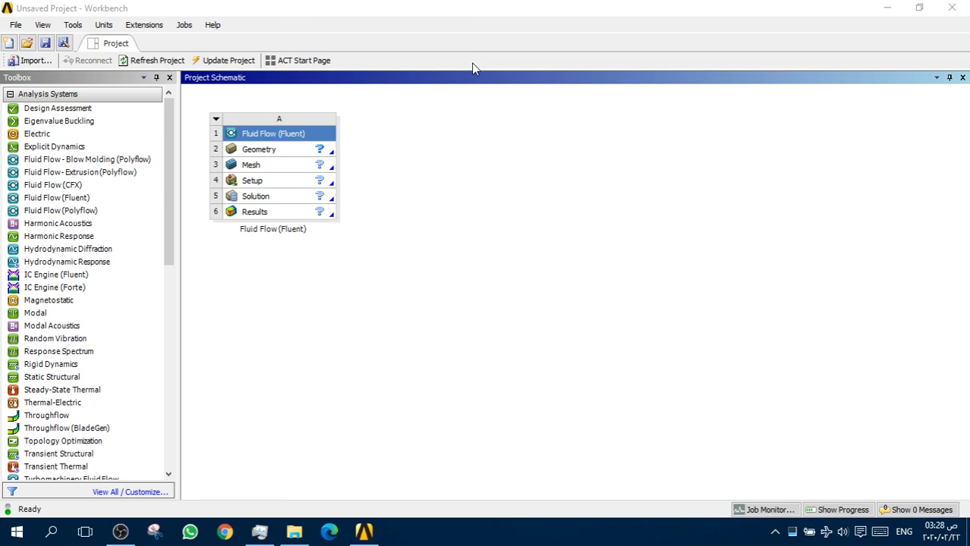
Start a new DesignModeler geometry for the Fluid Flow (Fluent) system.
{"action": "left_click", "coordinate": [277, 154]}
{"action": "right_click", "coordinate": [276, 153]}
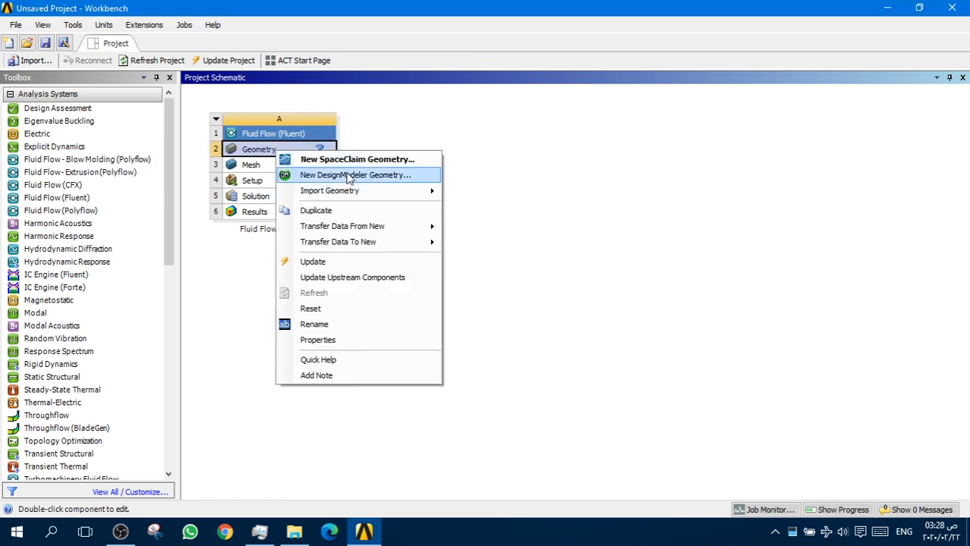
{"action": "left_click", "coordinate": [346, 175]}
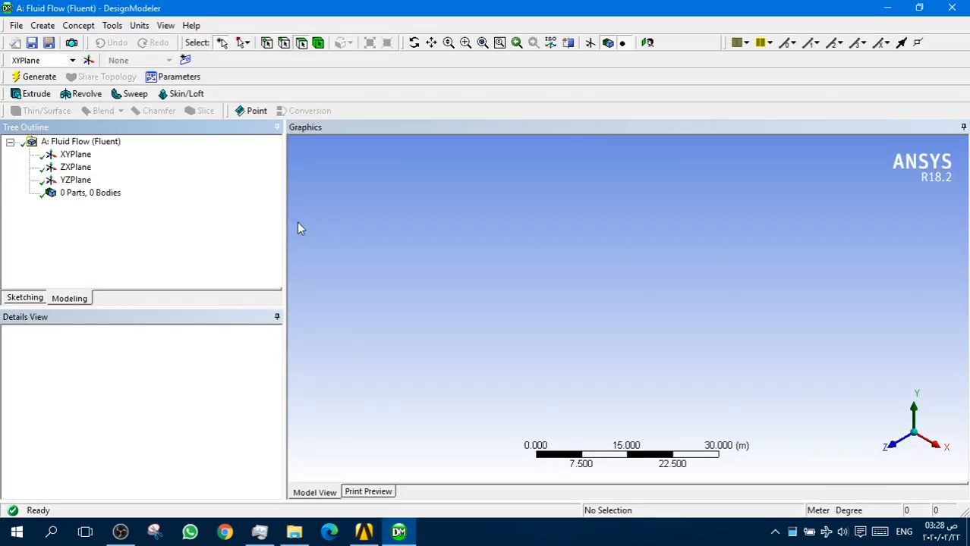
Import the GCM Model SOLIDWORKS part from the generic-conventional-model folder and generate the import feature.
{"action": "left_click", "coordinate": [15, 25]}
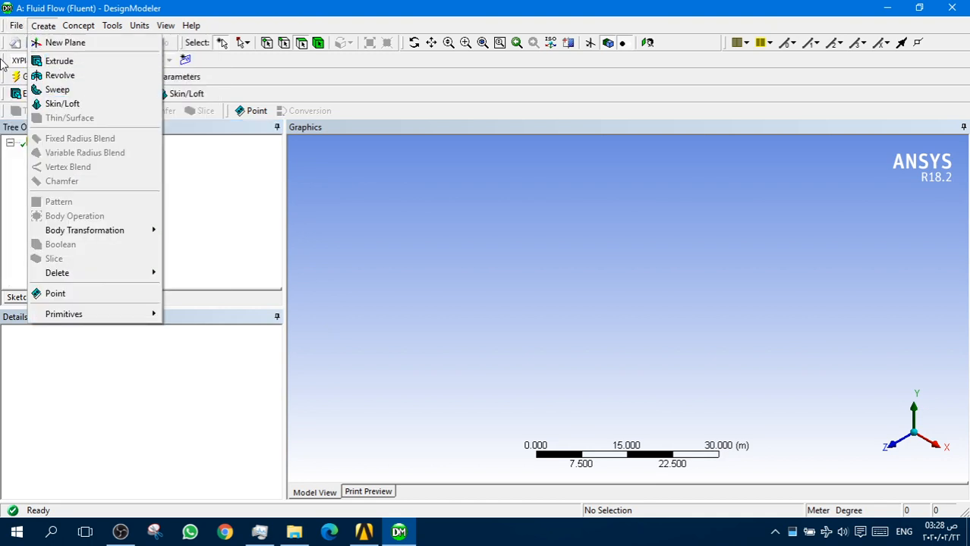
{"action": "left_click", "coordinate": [67, 134]}
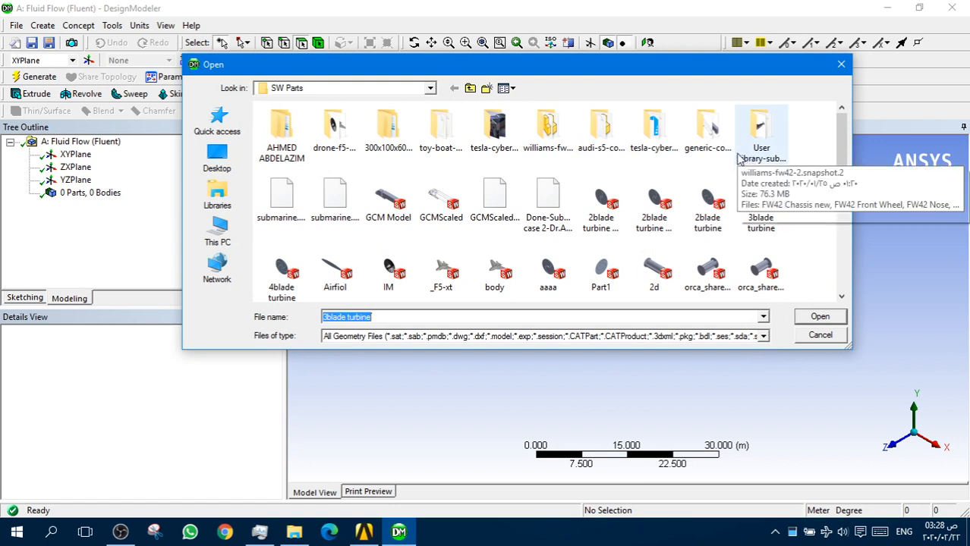
{"action": "scroll", "coordinate": [508, 168], "scroll_direction": "down", "scroll_amount": 3}
{"action": "scroll", "coordinate": [539, 168], "scroll_direction": "up", "scroll_amount": 3}
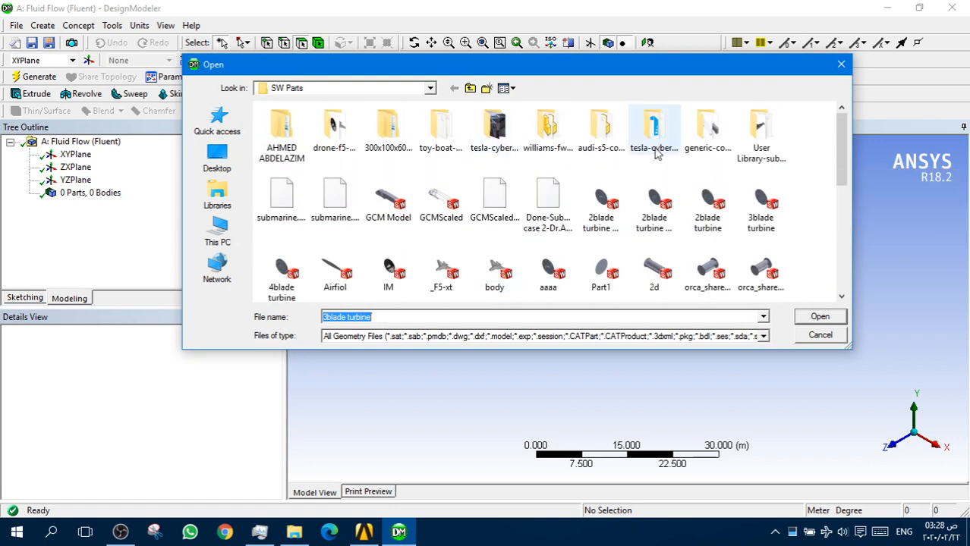
{"action": "double_click", "coordinate": [702, 128]}
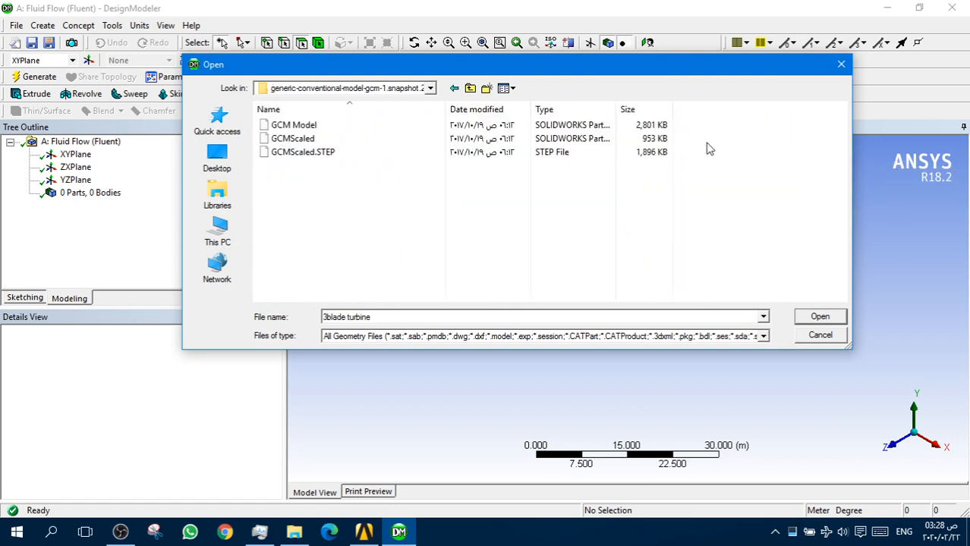
{"action": "double_click", "coordinate": [331, 131]}
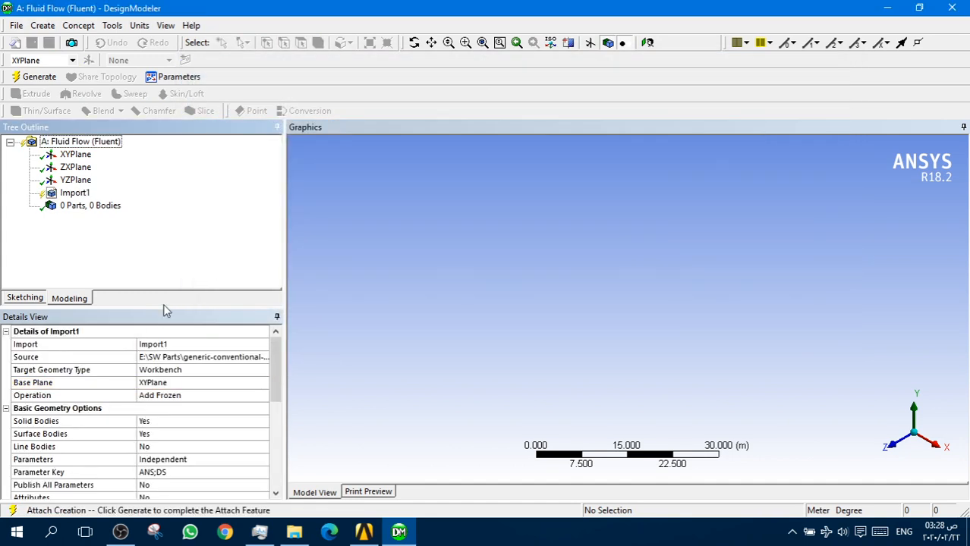
{"action": "left_click", "coordinate": [37, 76]}
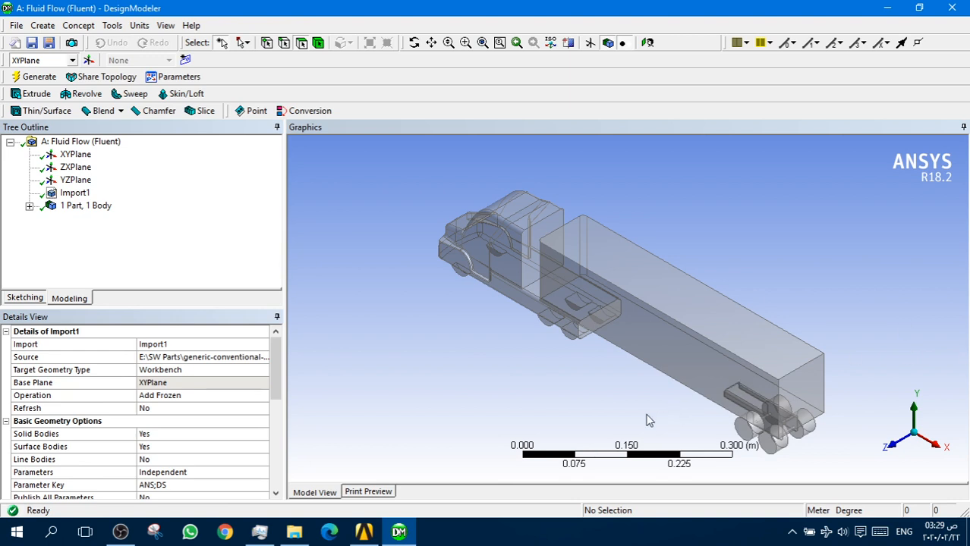
Inspect the imported truck body Part 1 by selecting it in the model's body list.
{"action": "left_click", "coordinate": [29, 207]}
{"action": "left_click", "coordinate": [88, 218]}
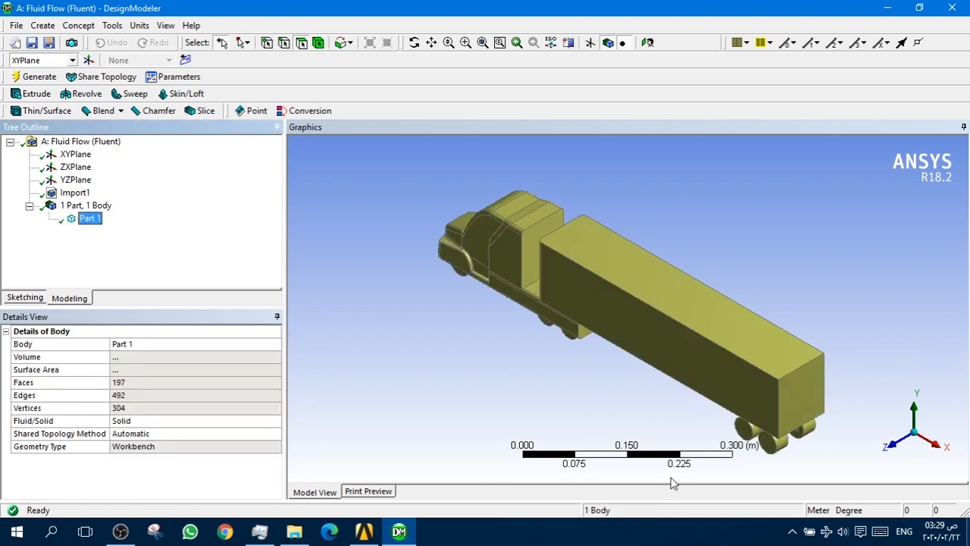
{"action": "left_click", "coordinate": [793, 213]}
{"action": "scroll", "coordinate": [783, 337], "scroll_direction": "down", "scroll_amount": 4}
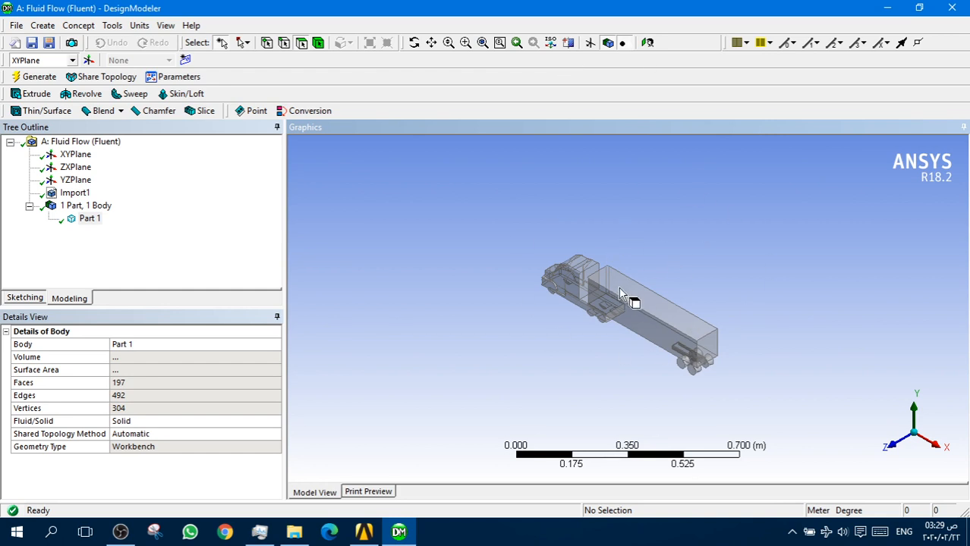
Add a box Enclosure feature around the truck and enlarge the space for its details.
{"action": "left_click", "coordinate": [114, 27]}
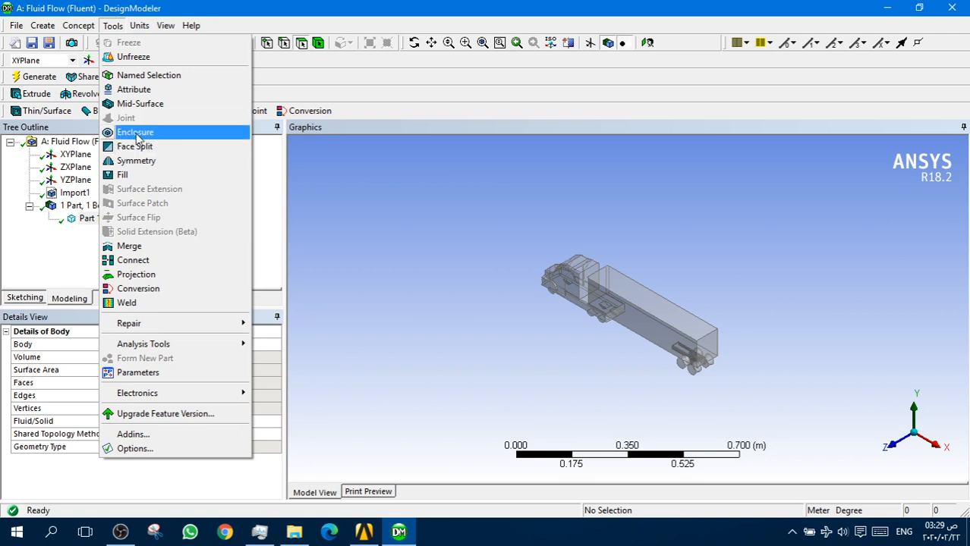
{"action": "left_click", "coordinate": [113, 26]}
{"action": "left_click", "coordinate": [113, 26]}
{"action": "left_click", "coordinate": [136, 132]}
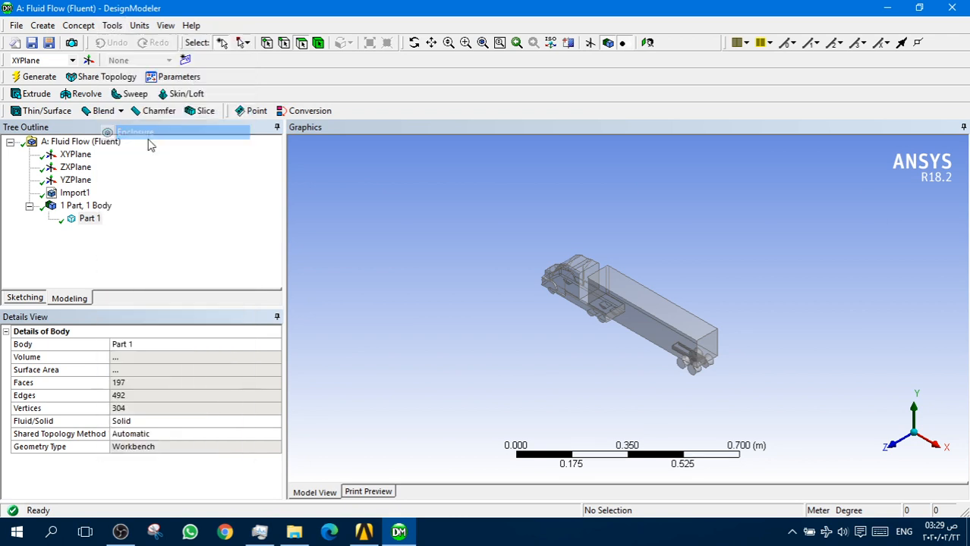
{"action": "left_click_drag", "start_coordinate": [153, 306], "coordinate": [153, 272]}
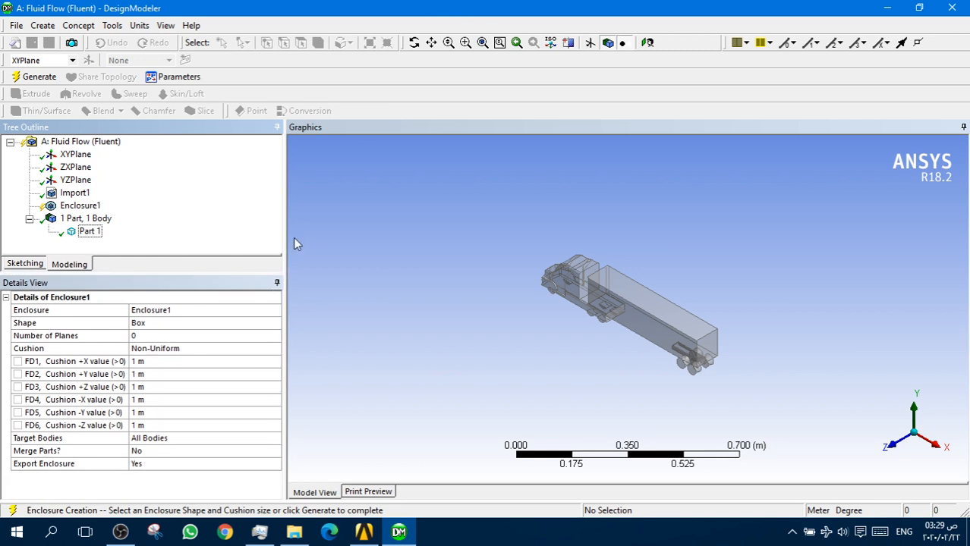
Set the non-uniform enclosure's +X cushion to 5 m.
{"action": "left_click", "coordinate": [187, 350]}
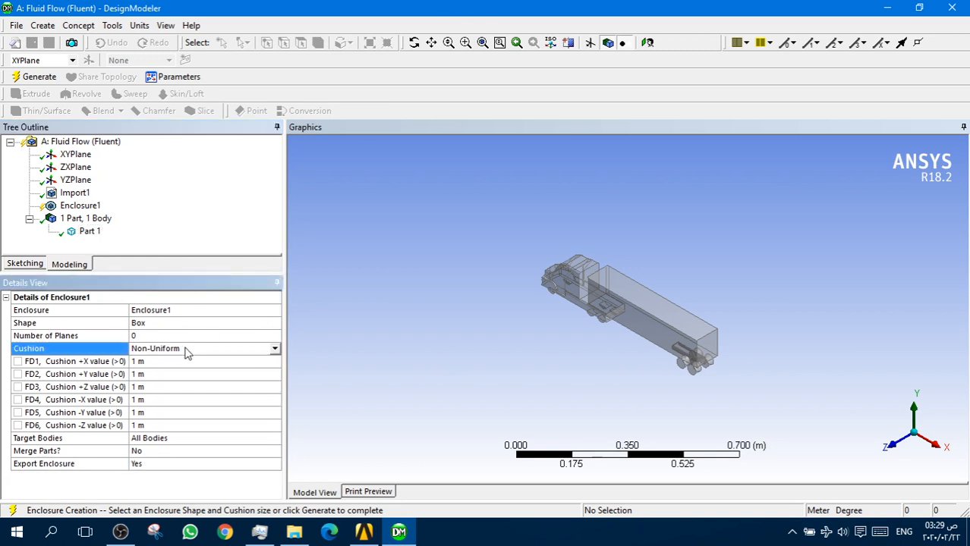
{"action": "left_click", "coordinate": [193, 362]}
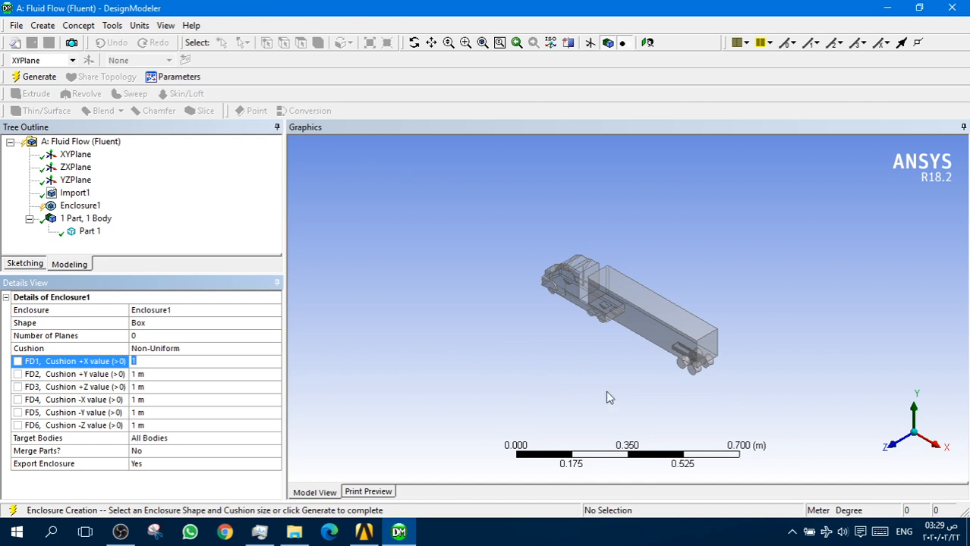
{"action": "scroll", "coordinate": [603, 391], "scroll_direction": "up", "scroll_amount": 2}
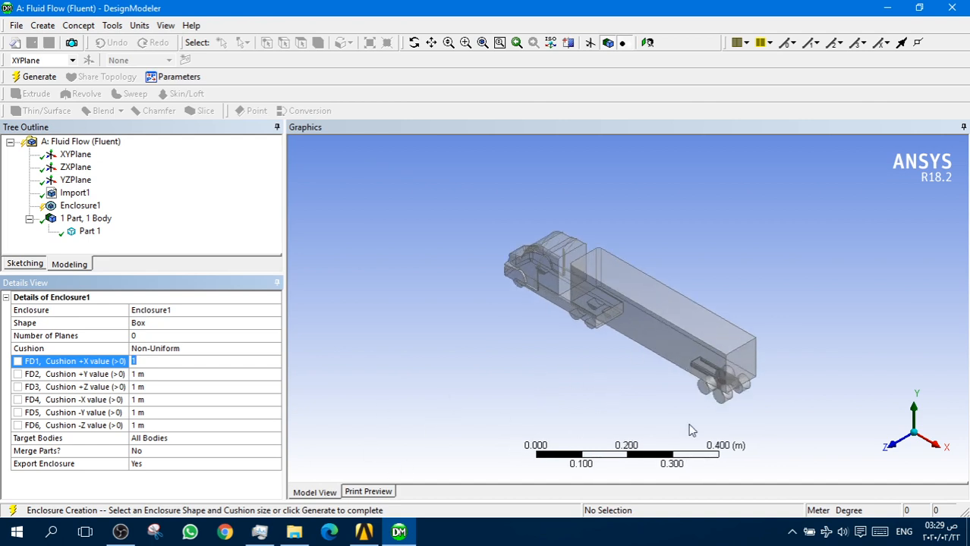
{"action": "scroll", "coordinate": [633, 402], "scroll_direction": "up", "scroll_amount": 2}
{"action": "scroll", "coordinate": [627, 390], "scroll_direction": "down", "scroll_amount": 1}
{"action": "scroll", "coordinate": [627, 389], "scroll_direction": "up", "scroll_amount": 2}
{"action": "scroll", "coordinate": [668, 394], "scroll_direction": "down", "scroll_amount": 2}
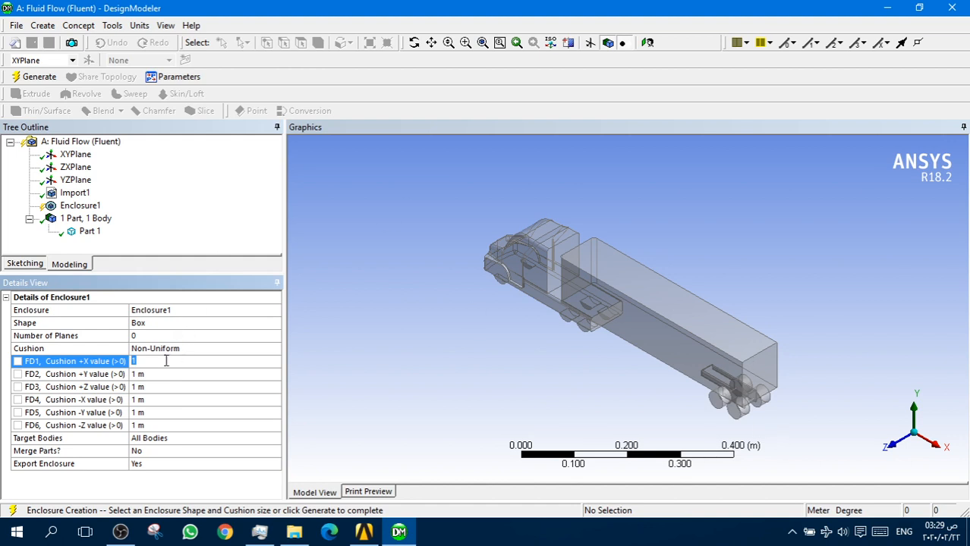
{"action": "left_click_drag", "start_coordinate": [169, 361], "coordinate": [125, 361]}
{"action": "type", "text": "5"}
{"action": "key", "text": "Return"}
Set the enclosure's +Y, +Z and -X cushions to 2.5 m each.
{"action": "left_click", "coordinate": [187, 374]}
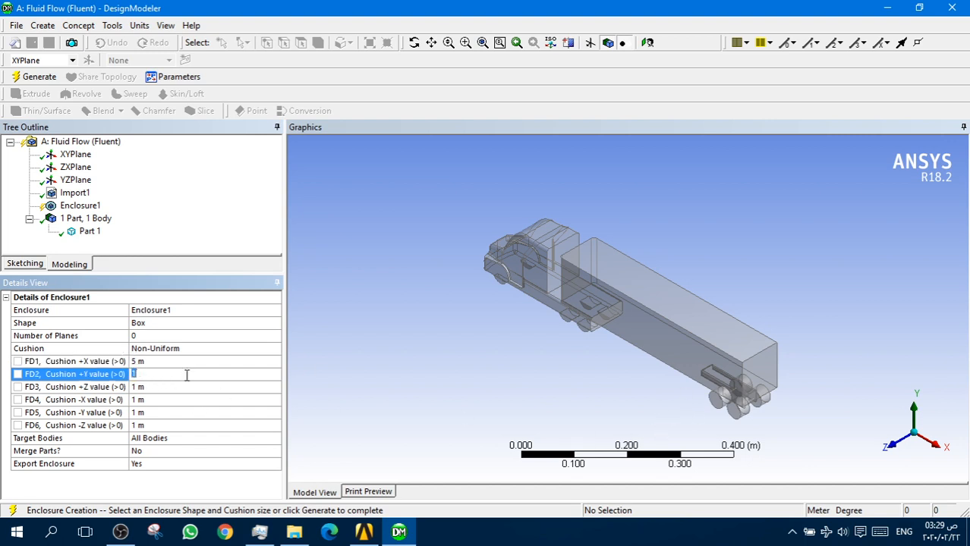
{"action": "key", "text": "Return"}
{"action": "left_click", "coordinate": [154, 388]}
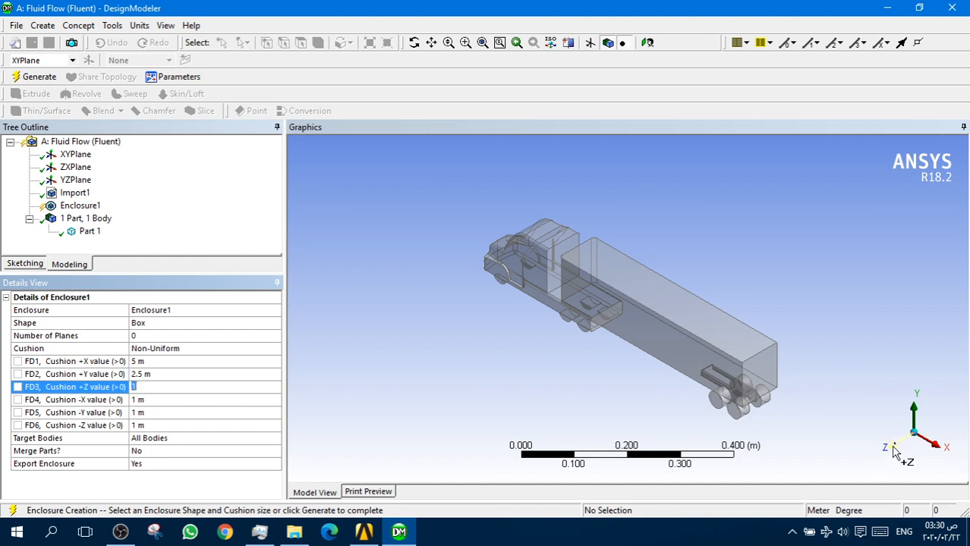
{"action": "type", "text": "2.5"}
{"action": "key", "text": "Return"}
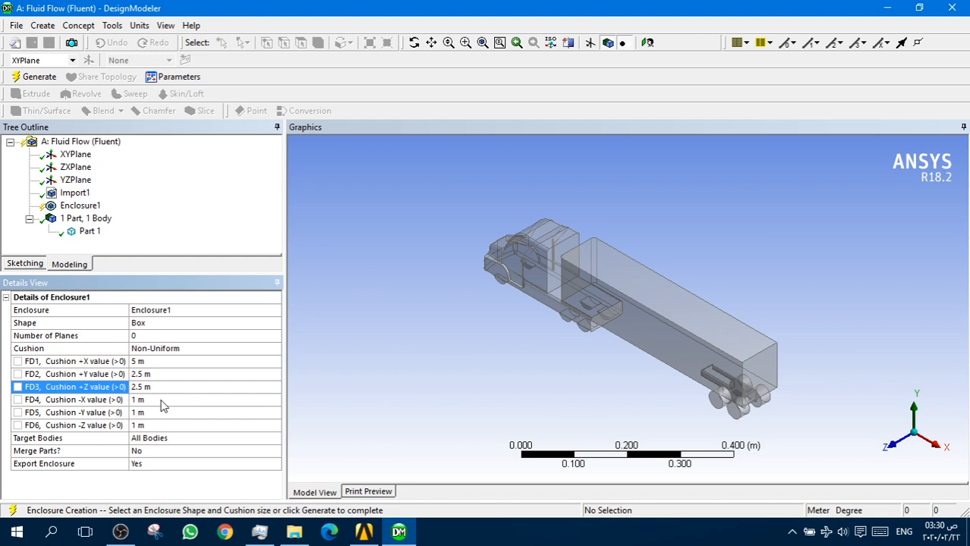
{"action": "left_click", "coordinate": [161, 401]}
{"action": "type", "text": "2.5"}
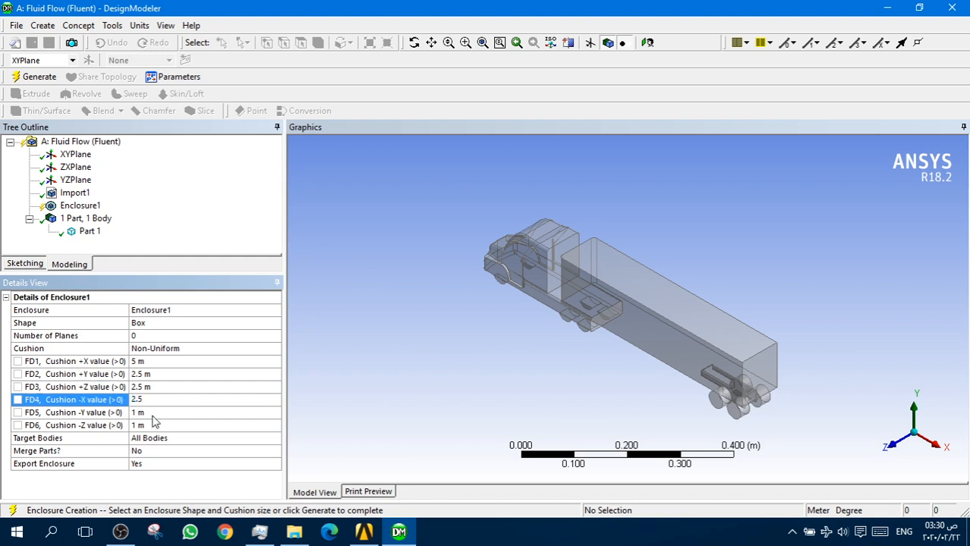
Set the enclosure's -Y cushion below the truck's wheels to 0.01 m.
{"action": "left_click", "coordinate": [153, 414]}
{"action": "middle_click_drag", "start_coordinate": [645, 389], "coordinate": [623, 366]}
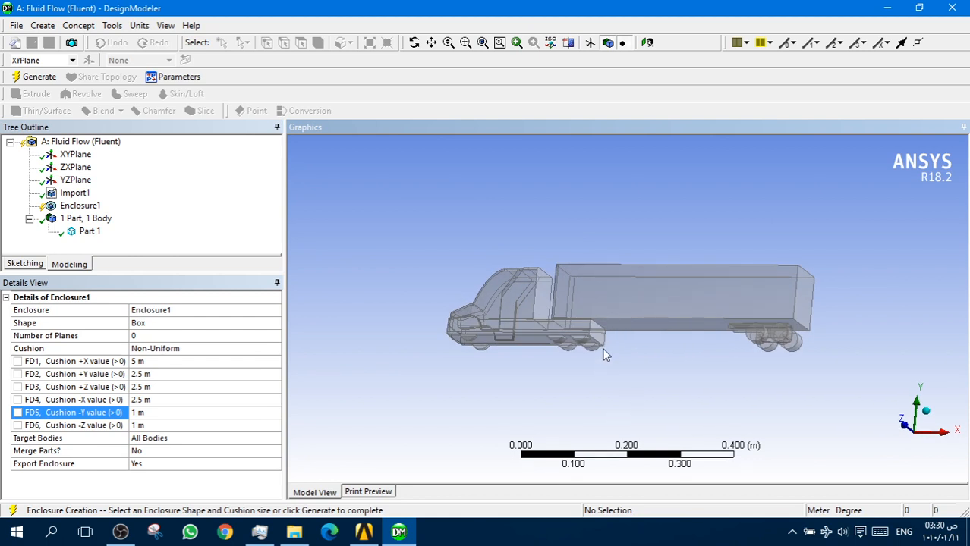
{"action": "middle_click_drag", "start_coordinate": [608, 351], "coordinate": [616, 375]}
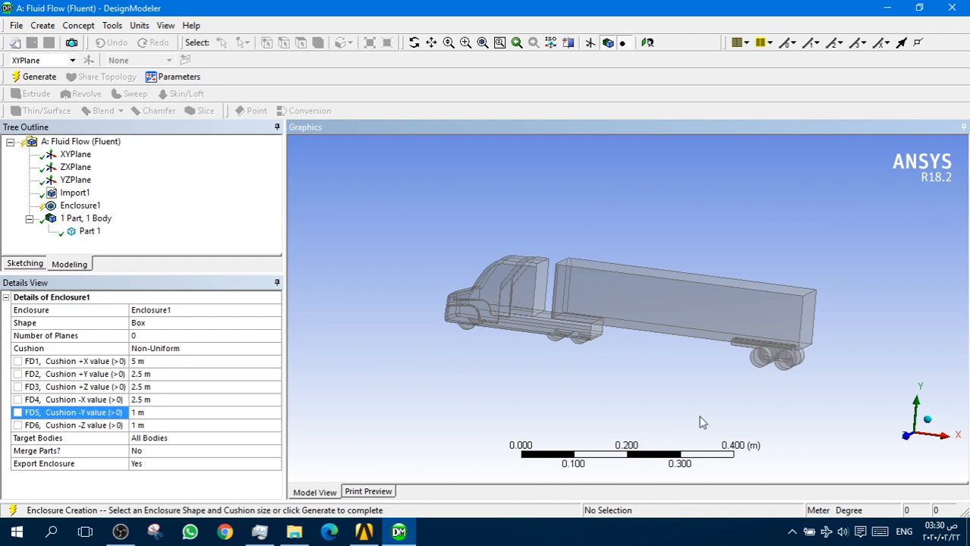
{"action": "left_click", "coordinate": [202, 411]}
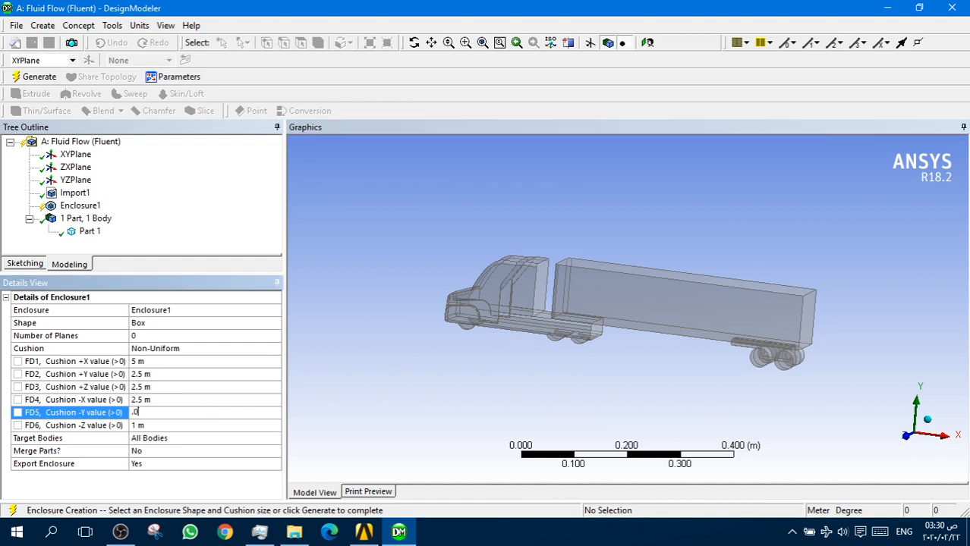
{"action": "key", "text": "Return"}
Set the enclosure's -Z cushion to 2.5 m and generate the enclosure.
{"action": "left_click", "coordinate": [145, 426]}
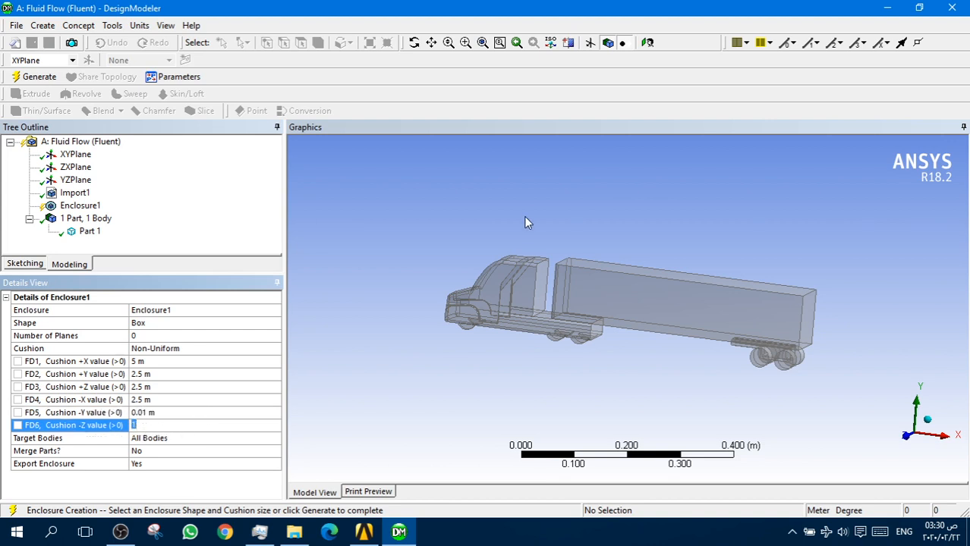
{"action": "key", "text": "Return"}
{"action": "left_click", "coordinate": [34, 77]}
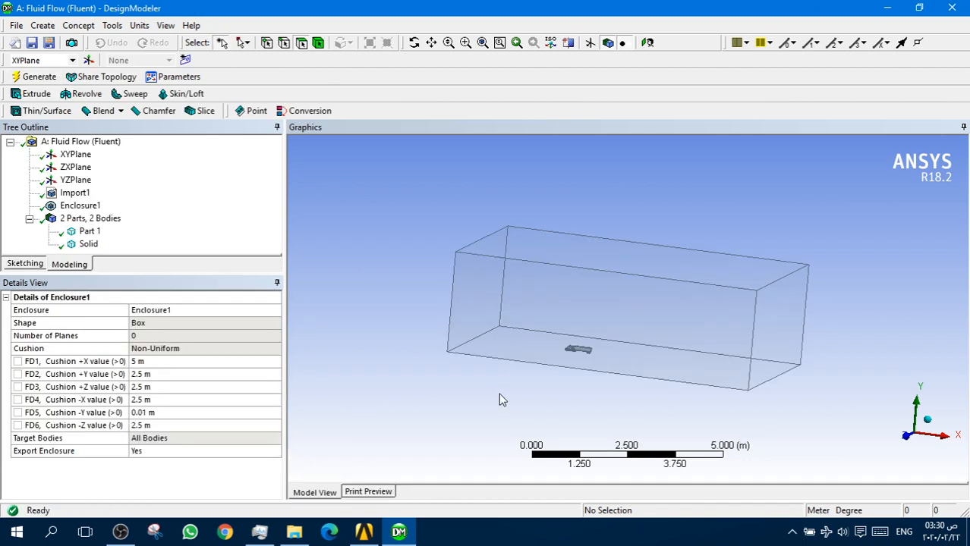
{"action": "middle_click_drag", "start_coordinate": [556, 365], "coordinate": [583, 392]}
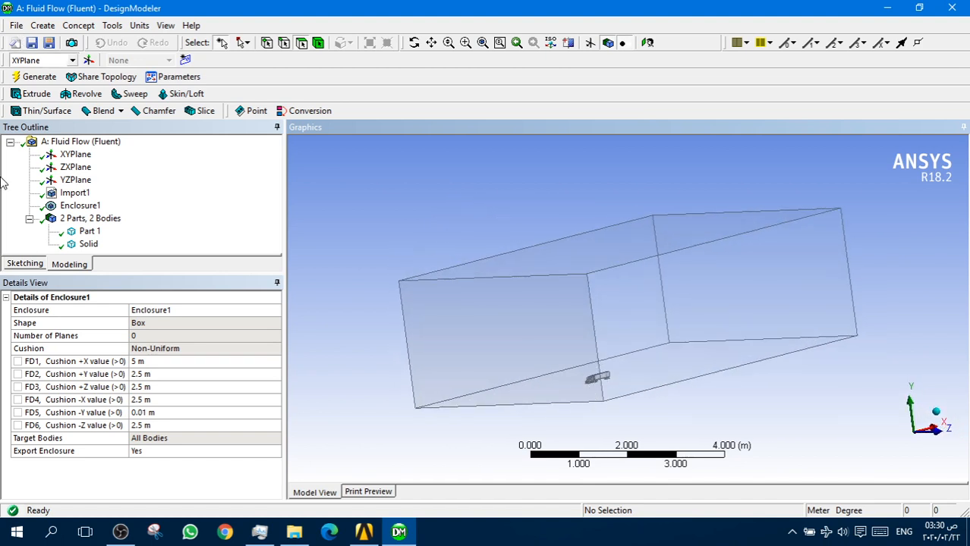
Set the enclosure's +X cushion to 2.5 m and the +Y, +Z, -X and -Z cushions to 1 m, and regenerate it.
{"action": "left_click", "coordinate": [175, 362]}
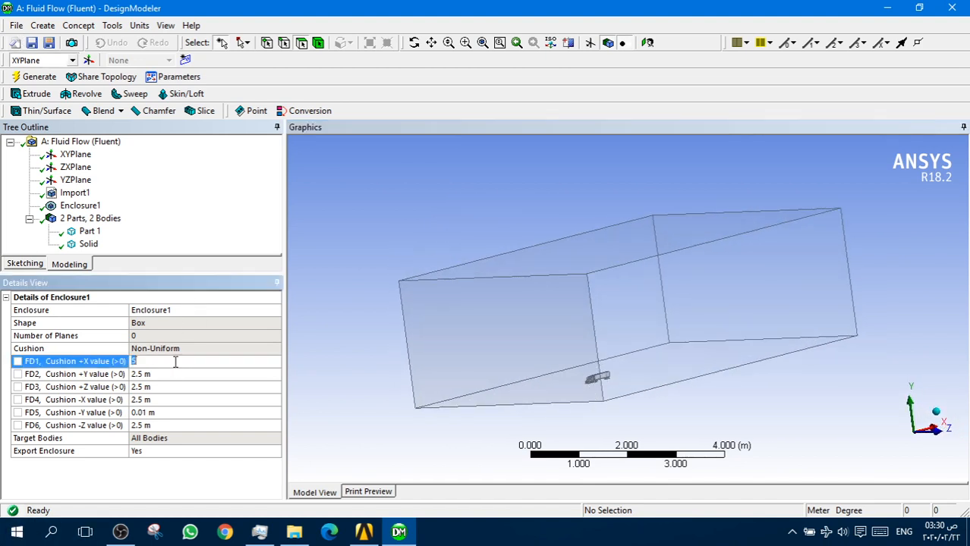
{"action": "type", "text": "2.5"}
{"action": "left_click", "coordinate": [166, 375]}
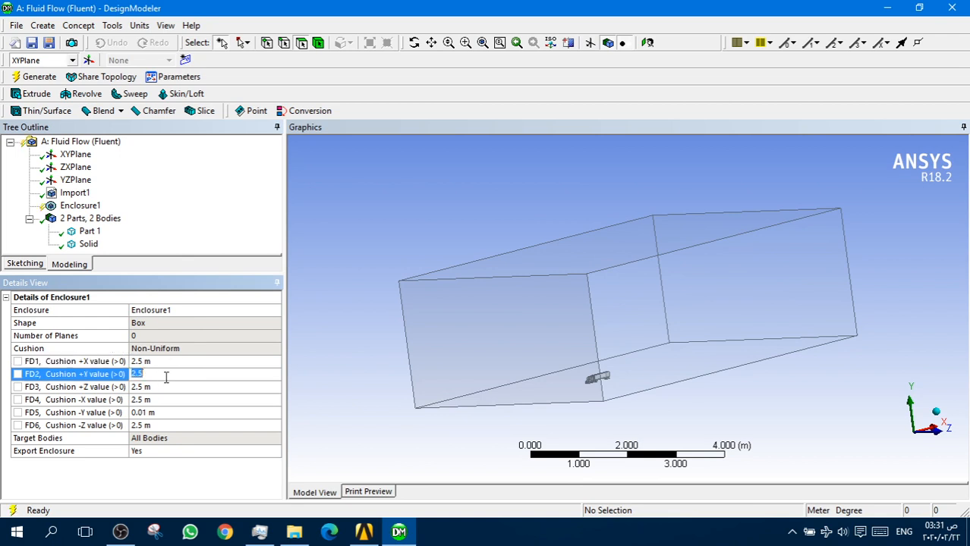
{"action": "left_click", "coordinate": [162, 400]}
{"action": "type", "text": "1"}
{"action": "left_click", "coordinate": [159, 388]}
{"action": "type", "text": "1"}
{"action": "left_click", "coordinate": [160, 426]}
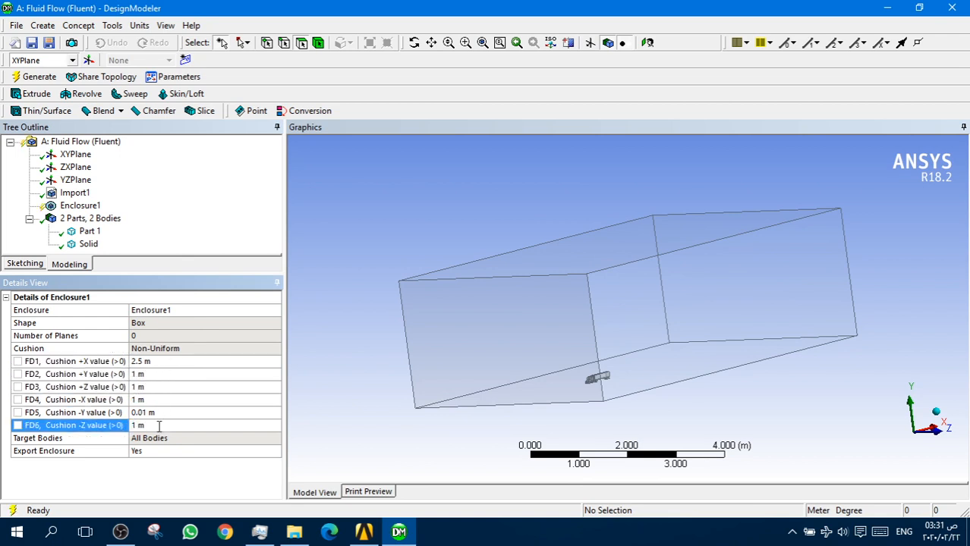
{"action": "left_click", "coordinate": [44, 79]}
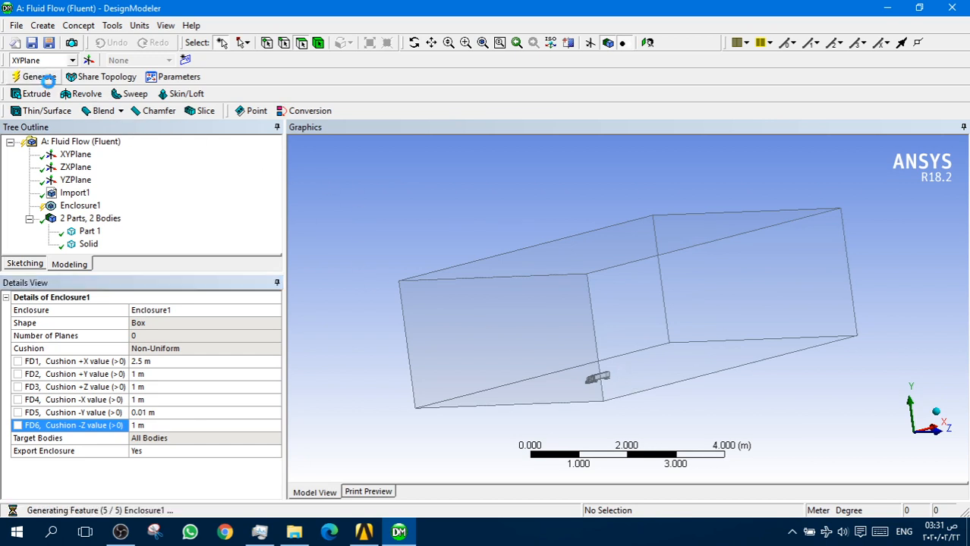
Examine the regenerated enclosure's size around the truck from several angles.
{"action": "scroll", "coordinate": [617, 386], "scroll_direction": "down", "scroll_amount": 1}
{"action": "scroll", "coordinate": [617, 383], "scroll_direction": "up", "scroll_amount": 7}
{"action": "middle_click_drag", "start_coordinate": [616, 384], "coordinate": [521, 430]}
{"action": "right_click_drag", "start_coordinate": [521, 430], "coordinate": [610, 339]}
{"action": "right_click_drag", "start_coordinate": [761, 272], "coordinate": [501, 385]}
{"action": "scroll", "coordinate": [531, 373], "scroll_direction": "down", "scroll_amount": 5}
{"action": "middle_click_drag", "start_coordinate": [533, 372], "coordinate": [619, 387]}
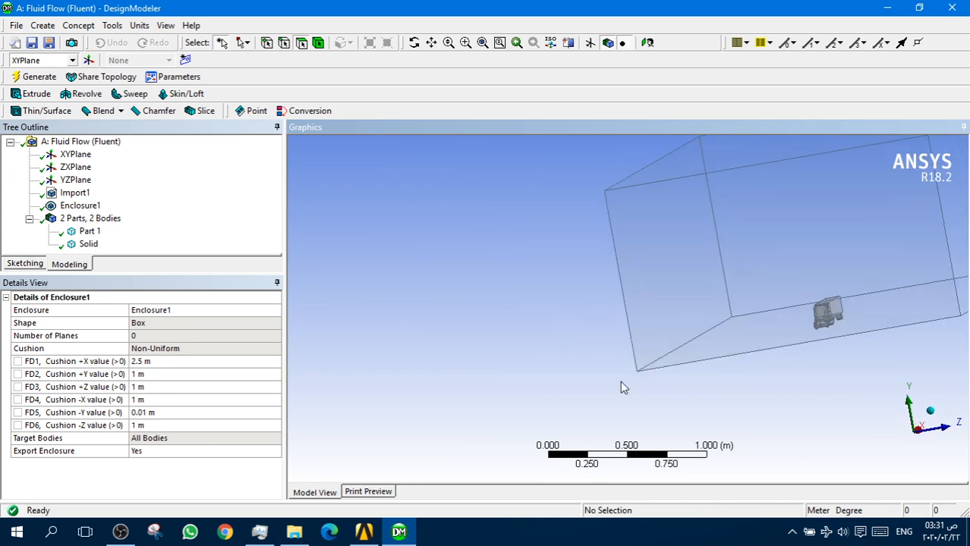
Set the enclosure's +X cushion to 2 m and its +Y cushion to 0.5 m.
{"action": "left_click", "coordinate": [173, 374]}
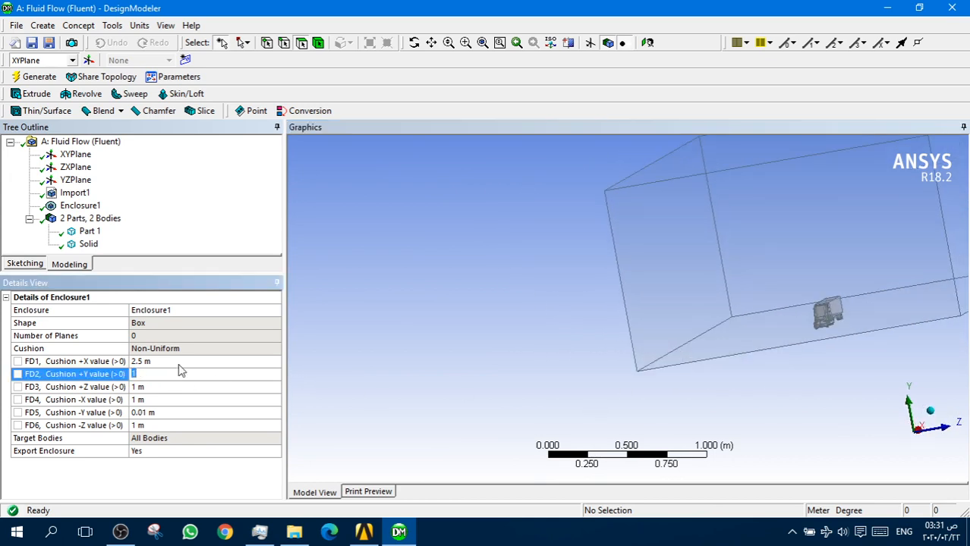
{"action": "left_click", "coordinate": [180, 364]}
{"action": "type", "text": "2"}
{"action": "key", "text": "Return"}
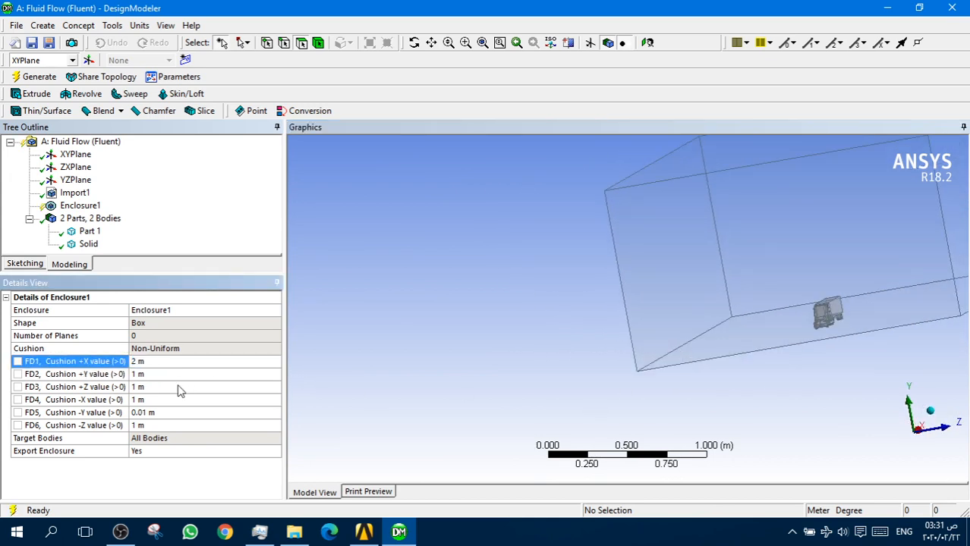
{"action": "left_click", "coordinate": [179, 374]}
{"action": "type", "text": ".5"}
{"action": "key", "text": "Return"}
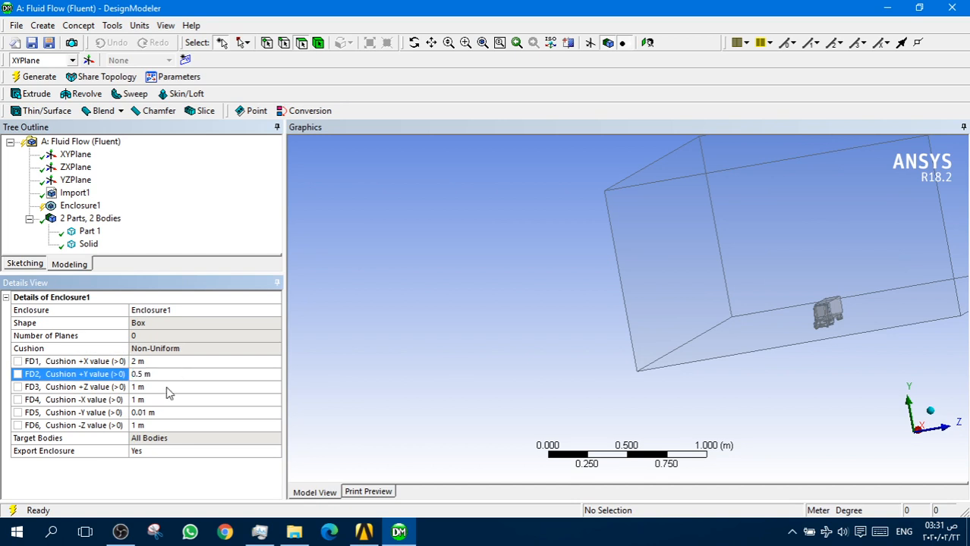
Set the enclosure's +Z, -X and -Z cushions to 0.5 m each.
{"action": "left_click", "coordinate": [168, 386]}
{"action": "key", "text": "Return"}
{"action": "left_click", "coordinate": [162, 401]}
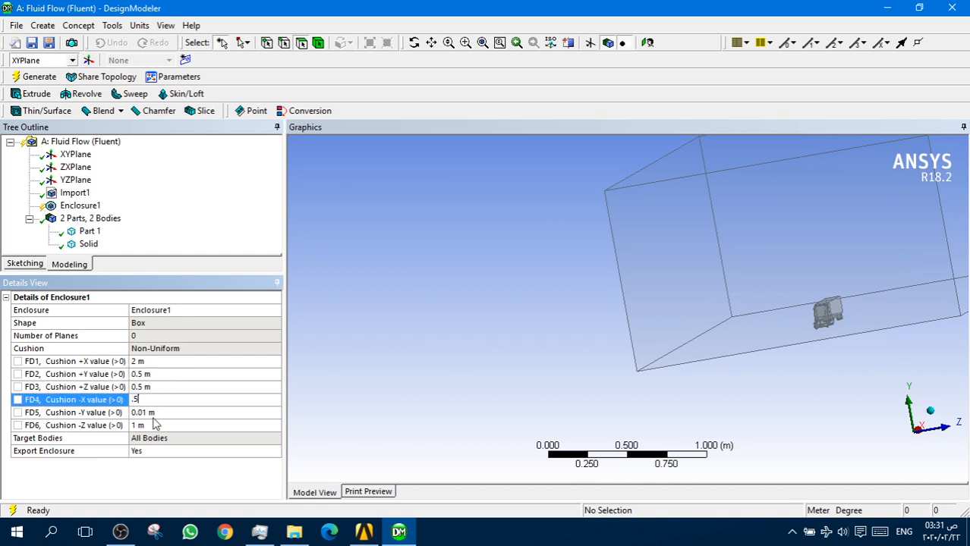
{"action": "key", "text": "Return"}
{"action": "left_click", "coordinate": [154, 426]}
{"action": "type", "text": ".5"}
{"action": "key", "text": "Return"}
Set the enclosure's -Y cushion to 0.001 m and regenerate the enclosure.
{"action": "left_click", "coordinate": [160, 413]}
{"action": "key", "text": "BackSpace"}
{"action": "type", "text": ".001"}
{"action": "key", "text": "Return"}
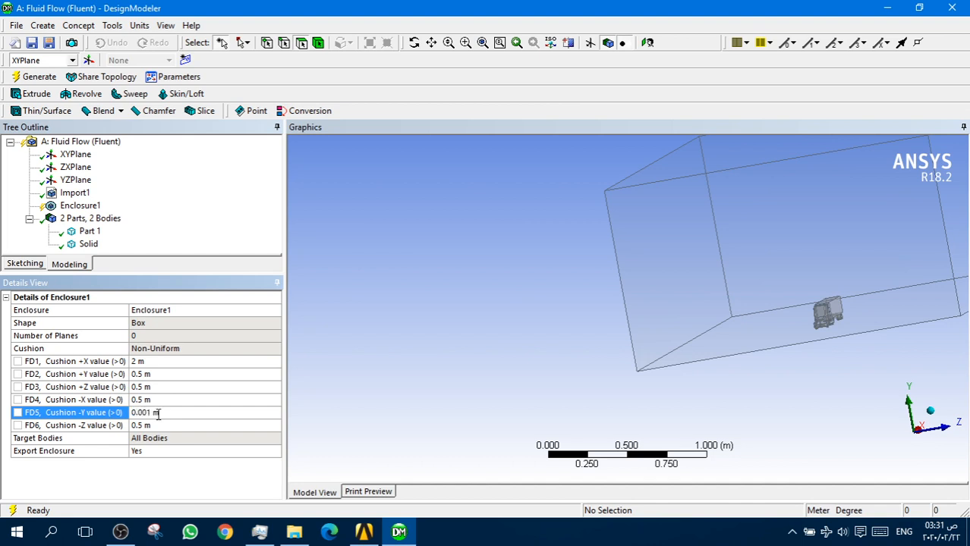
{"action": "left_click", "coordinate": [35, 77]}
{"action": "left_click_drag", "start_coordinate": [864, 314], "coordinate": [747, 343]}
Set the enclosure's +X cushion to 1.5 m and regenerate the enclosure.
{"action": "left_click", "coordinate": [254, 362]}
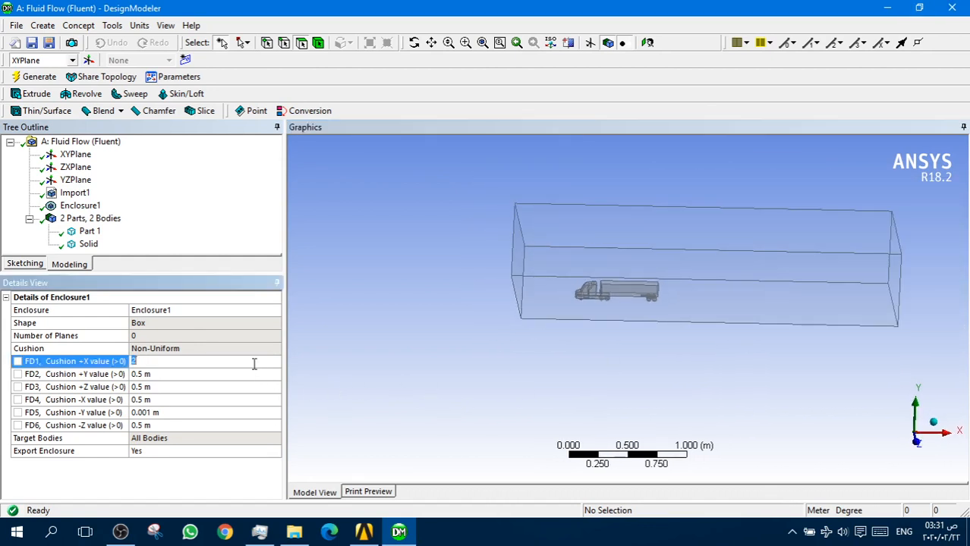
{"action": "type", "text": "1.5"}
{"action": "key", "text": "Return"}
{"action": "left_click", "coordinate": [34, 76]}
Examine the enclosure's proportions around the truck and the gap between the wheels and its floor.
{"action": "left_click_drag", "start_coordinate": [744, 330], "coordinate": [763, 310]}
{"action": "middle_click_drag", "start_coordinate": [763, 310], "coordinate": [786, 326]}
{"action": "scroll", "coordinate": [643, 300], "scroll_direction": "down", "scroll_amount": 2}
{"action": "scroll", "coordinate": [642, 301], "scroll_direction": "up", "scroll_amount": 5}
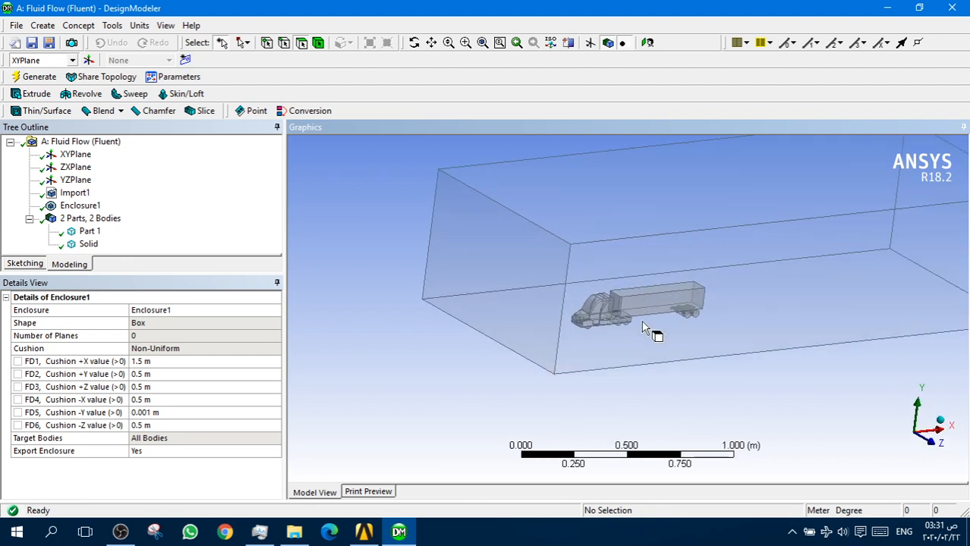
{"action": "middle_click_drag", "start_coordinate": [635, 329], "coordinate": [625, 308]}
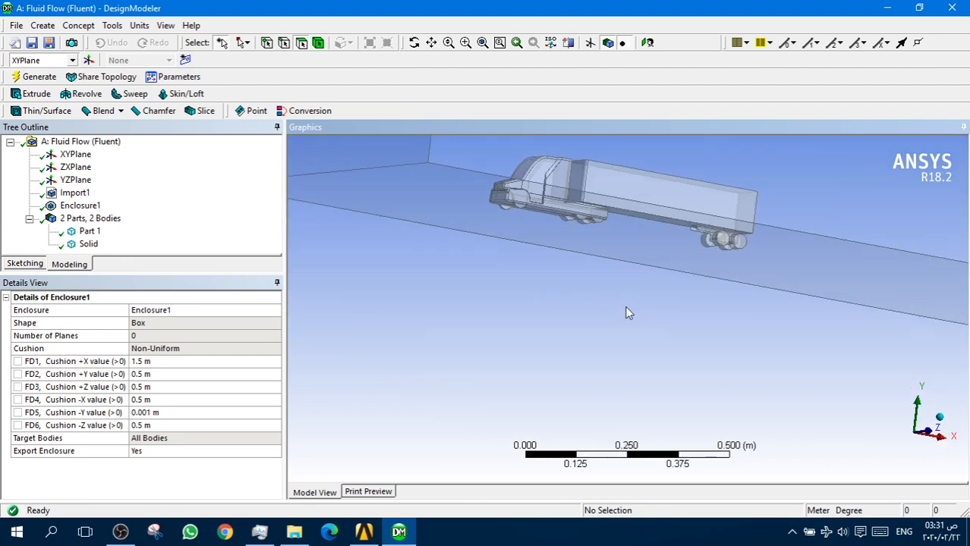
{"action": "scroll", "coordinate": [633, 324], "scroll_direction": "up", "scroll_amount": 1}
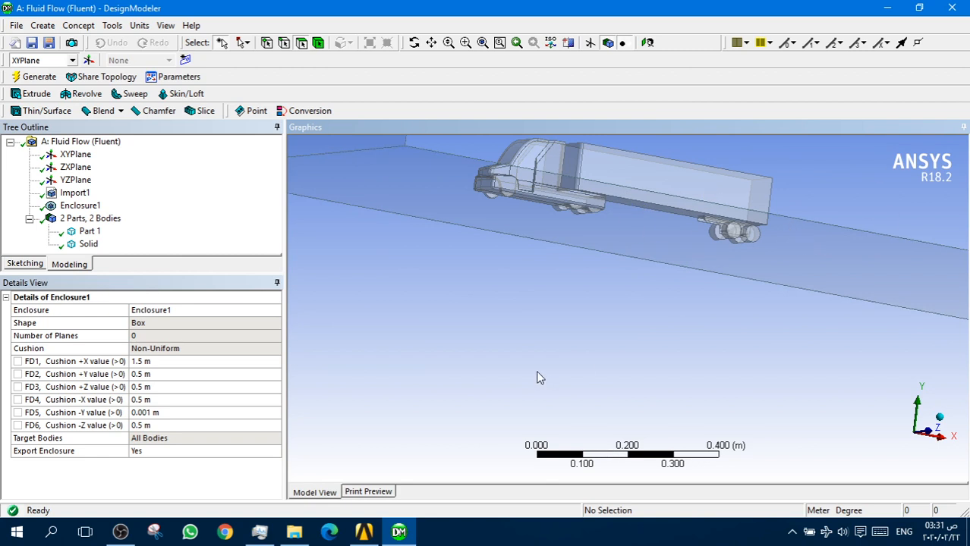
{"action": "middle_click_drag", "start_coordinate": [562, 293], "coordinate": [441, 244]}
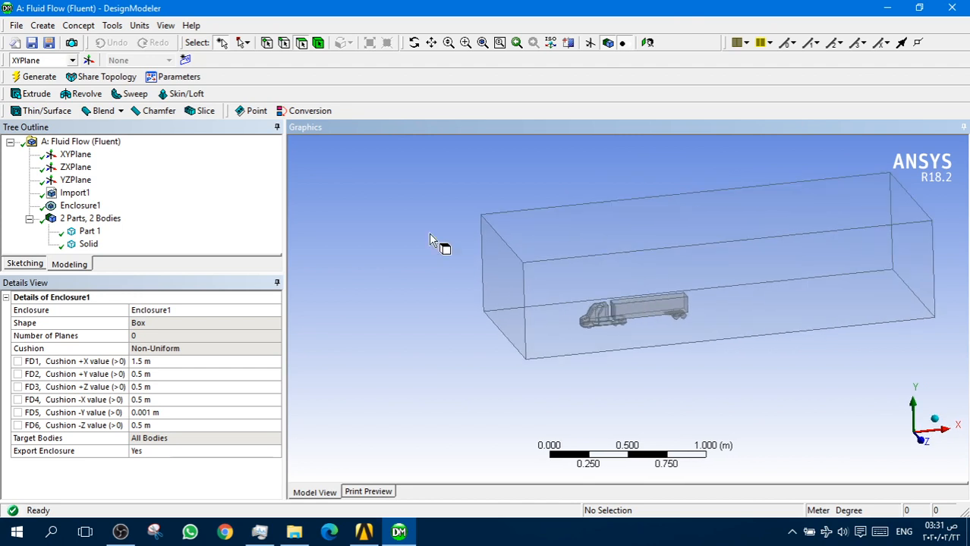
Create a Boolean feature with the Subtract operation and assign the enclosure body as its target body.
{"action": "left_click", "coordinate": [43, 25]}
{"action": "left_click", "coordinate": [65, 246]}
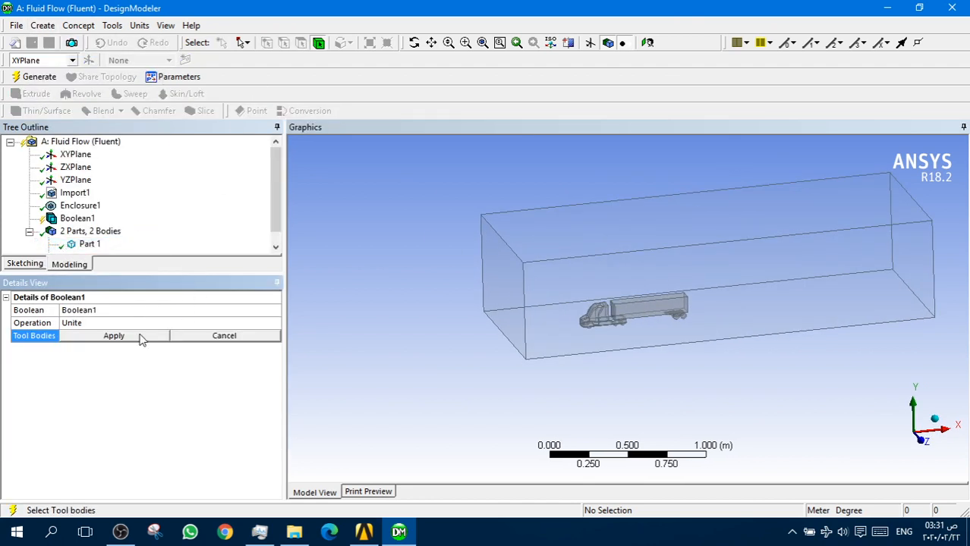
{"action": "left_click", "coordinate": [74, 322]}
{"action": "left_click", "coordinate": [255, 336]}
{"action": "left_click", "coordinate": [255, 335]}
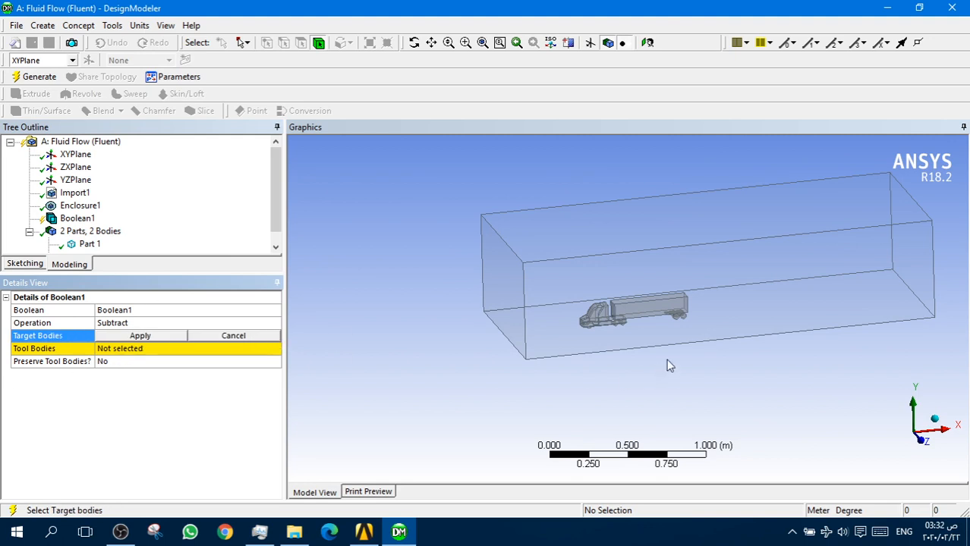
{"action": "left_click", "coordinate": [543, 278]}
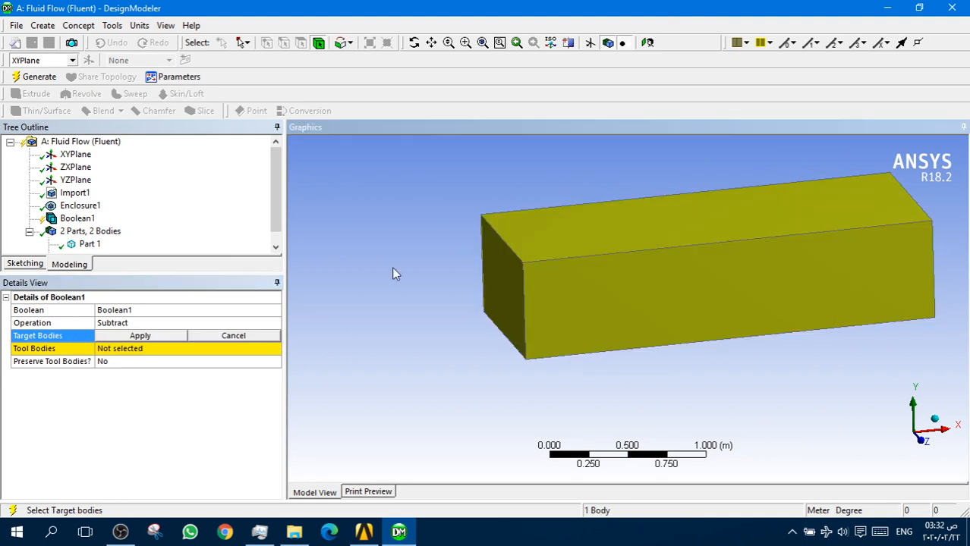
{"action": "left_click", "coordinate": [121, 336]}
Assign the truck body Part 1 as the Boolean's tool body and generate the subtraction.
{"action": "left_click", "coordinate": [109, 350]}
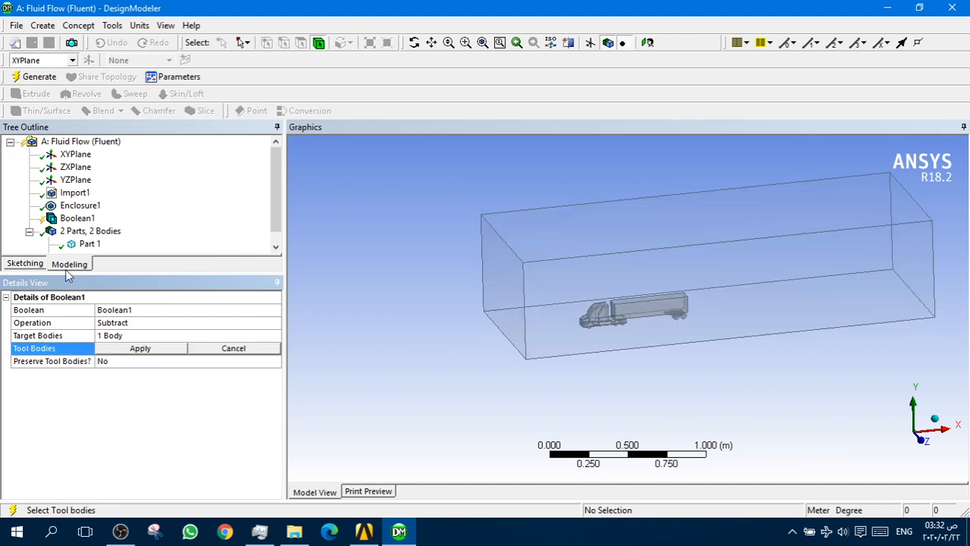
{"action": "left_click", "coordinate": [87, 245]}
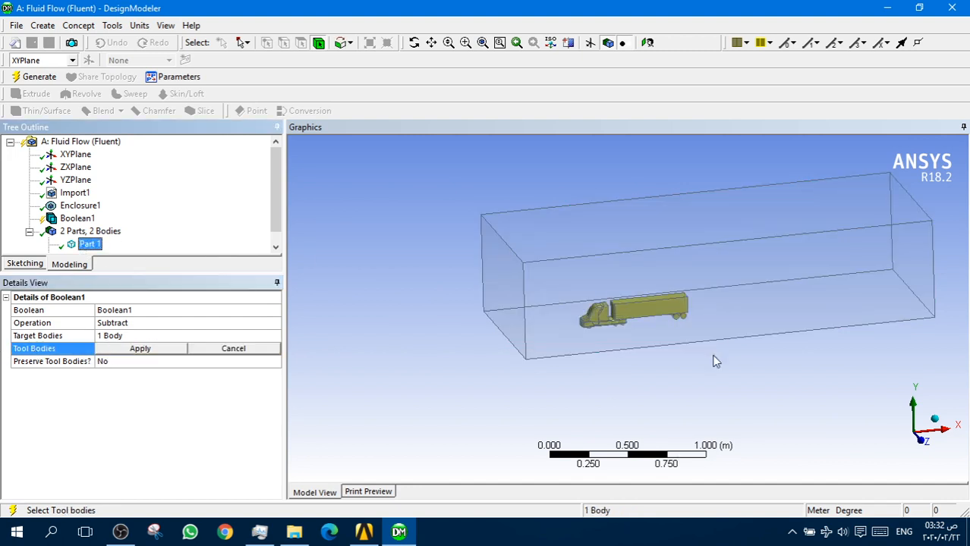
{"action": "left_click", "coordinate": [125, 349]}
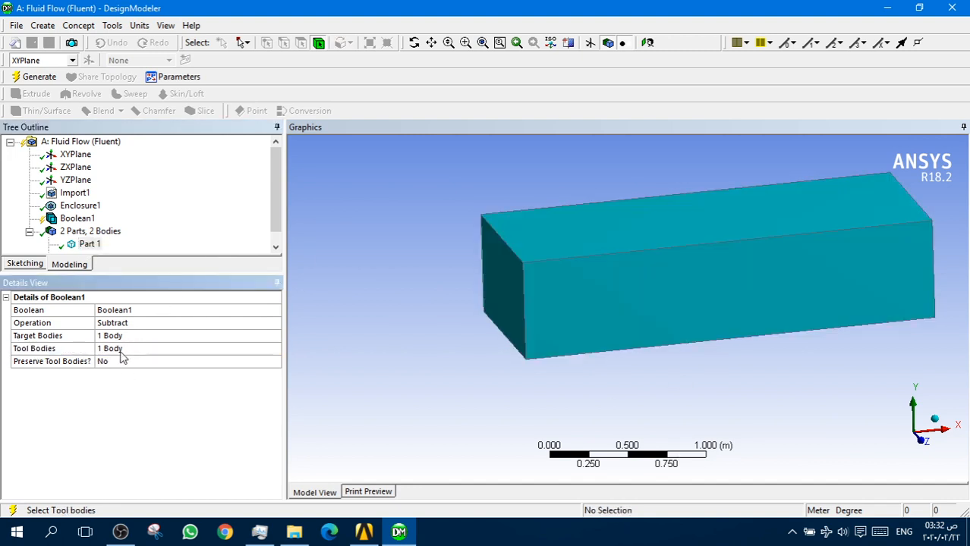
{"action": "left_click", "coordinate": [38, 77]}
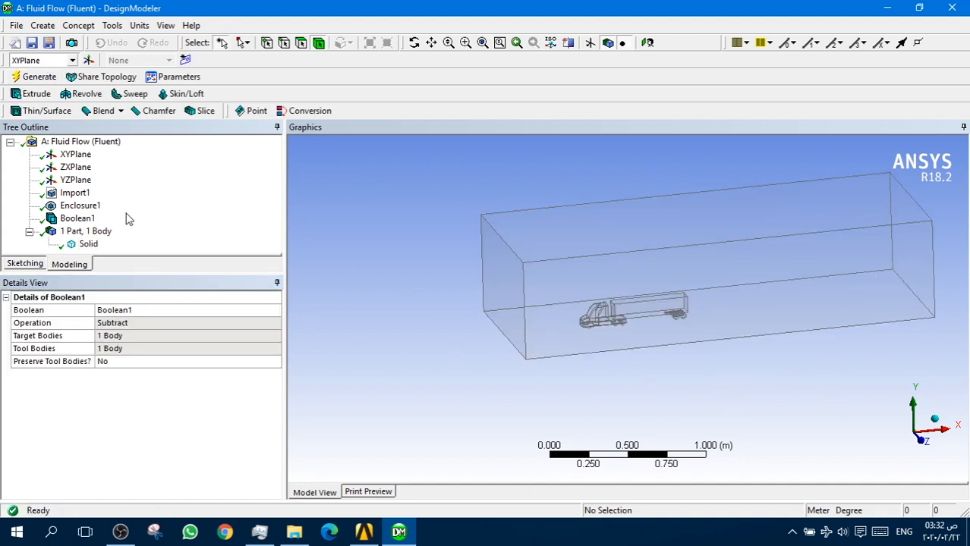
Rename the remaining Solid body as "fluid domain".
{"action": "left_click", "coordinate": [88, 244]}
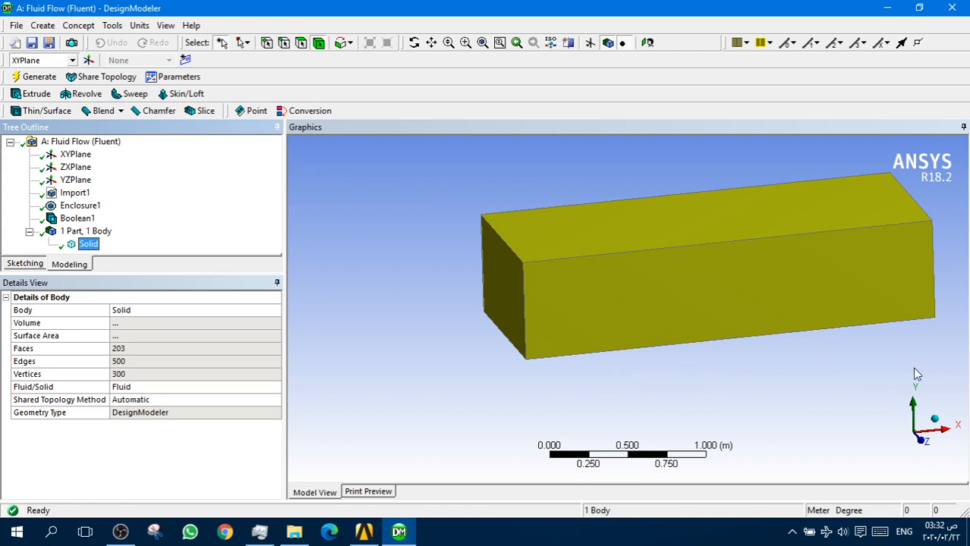
{"action": "left_click", "coordinate": [432, 399]}
{"action": "scroll", "coordinate": [610, 321], "scroll_direction": "down", "scroll_amount": 1}
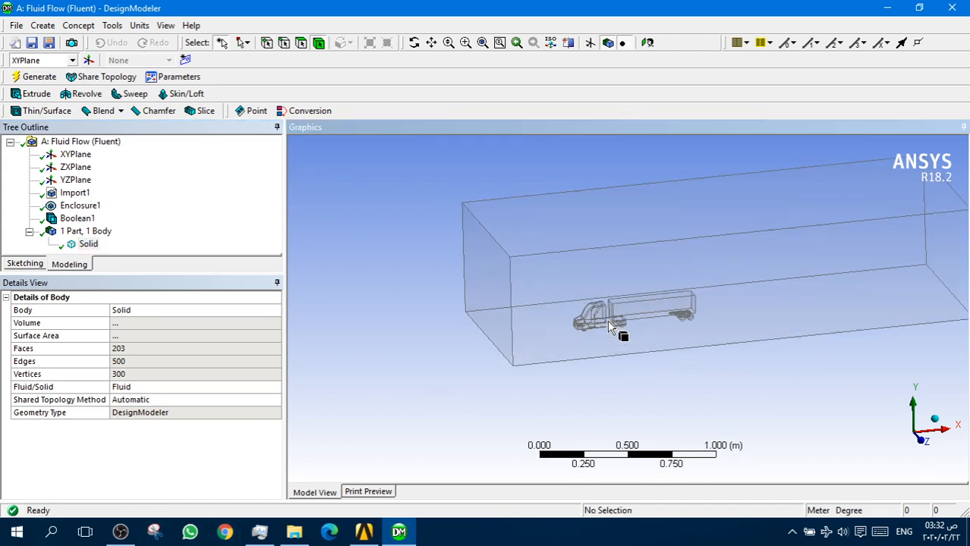
{"action": "scroll", "coordinate": [609, 325], "scroll_direction": "up", "scroll_amount": 3}
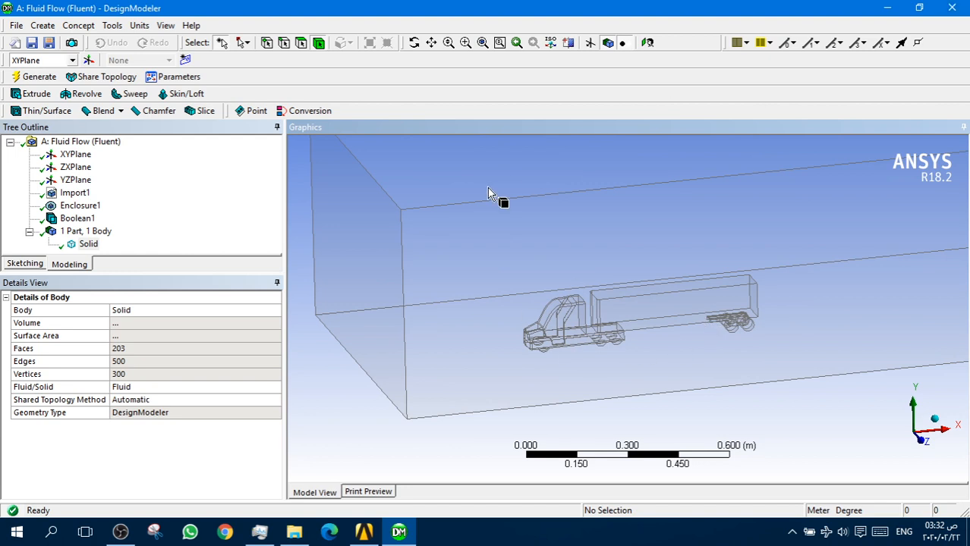
{"action": "right_click", "coordinate": [83, 244]}
{"action": "left_click", "coordinate": [114, 316]}
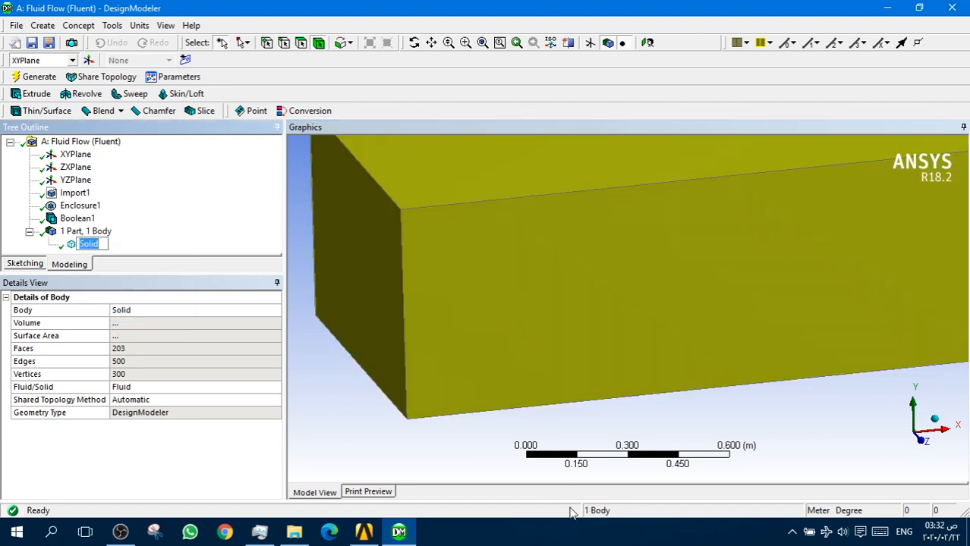
{"action": "type", "text": "fluid domain"}
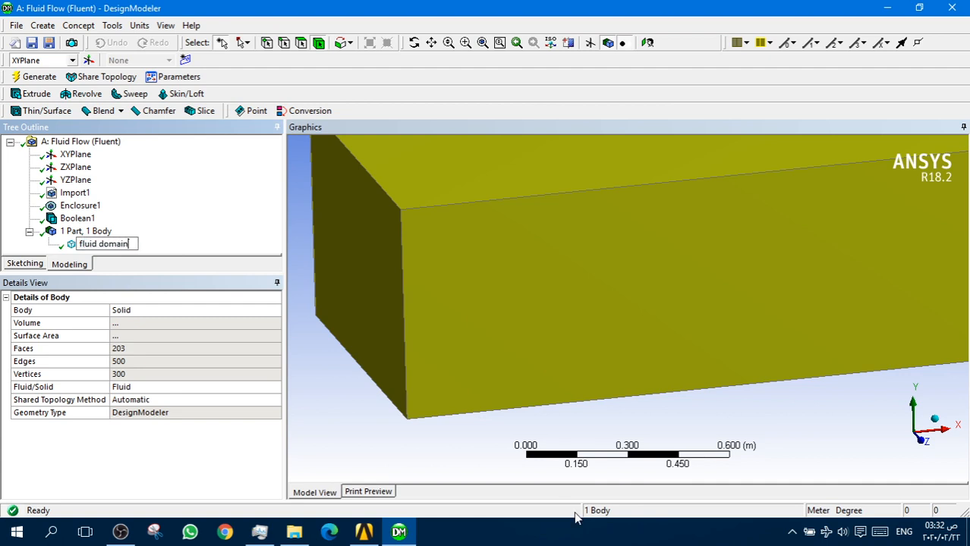
{"action": "key", "text": "Return"}
Reopen Enclosure1 for editing and set its number of planes to 1.
{"action": "scroll", "coordinate": [678, 341], "scroll_direction": "down", "scroll_amount": 5}
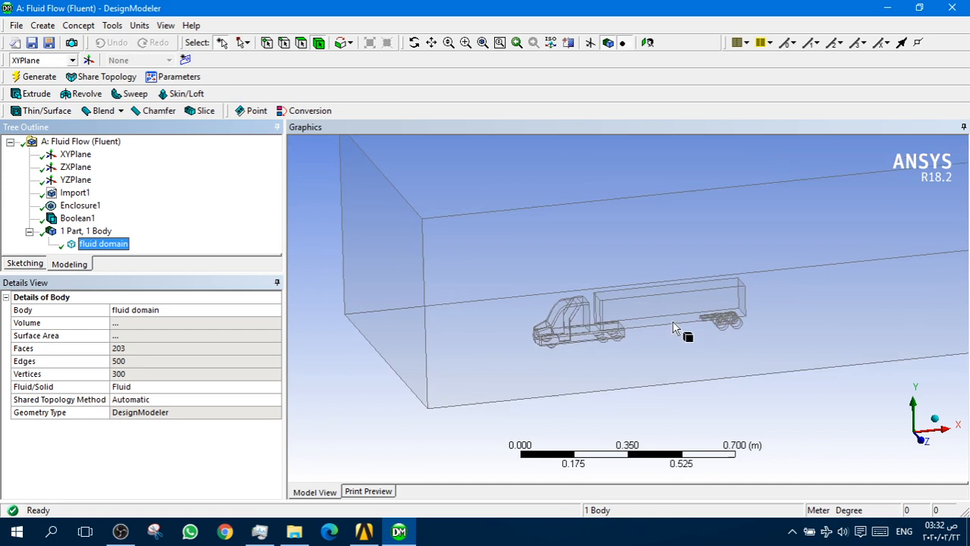
{"action": "scroll", "coordinate": [676, 341], "scroll_direction": "down", "scroll_amount": 4}
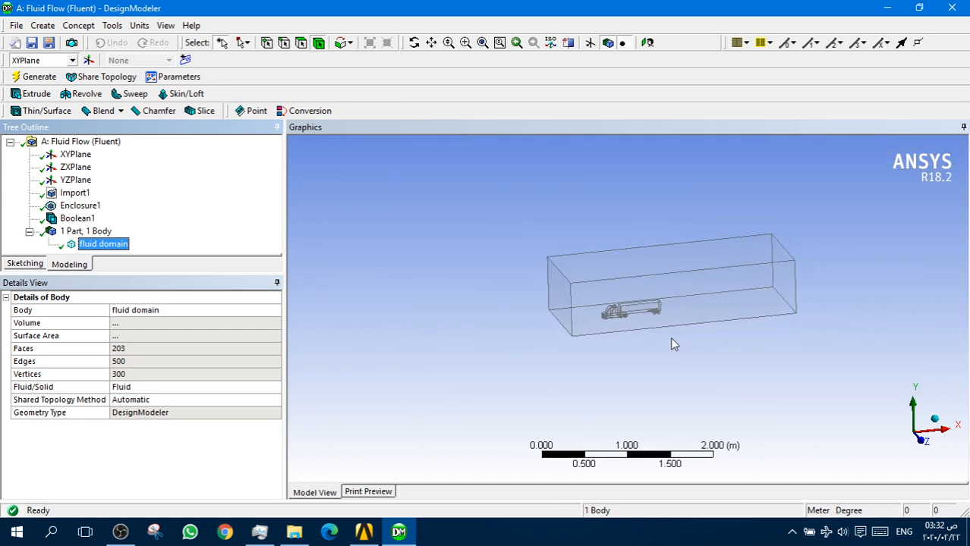
{"action": "middle_click_drag", "start_coordinate": [703, 346], "coordinate": [759, 345]}
{"action": "right_click_drag", "start_coordinate": [844, 210], "coordinate": [536, 377]}
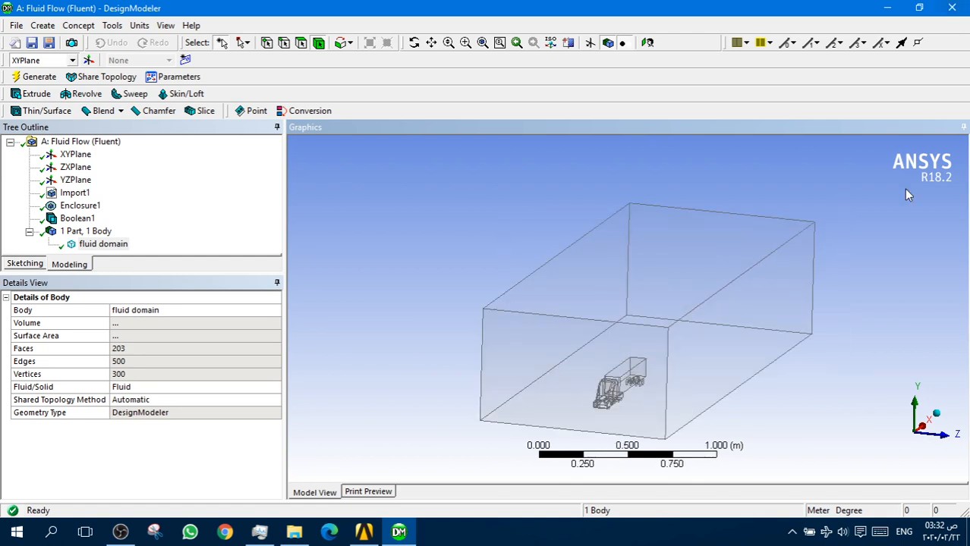
{"action": "scroll", "coordinate": [722, 337], "scroll_direction": "down", "scroll_amount": 2}
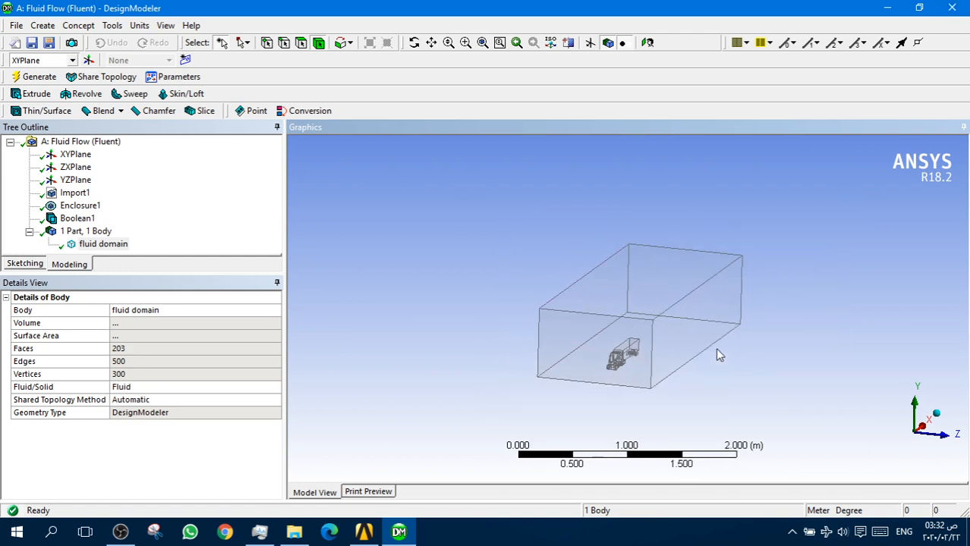
{"action": "scroll", "coordinate": [635, 369], "scroll_direction": "up", "scroll_amount": 2}
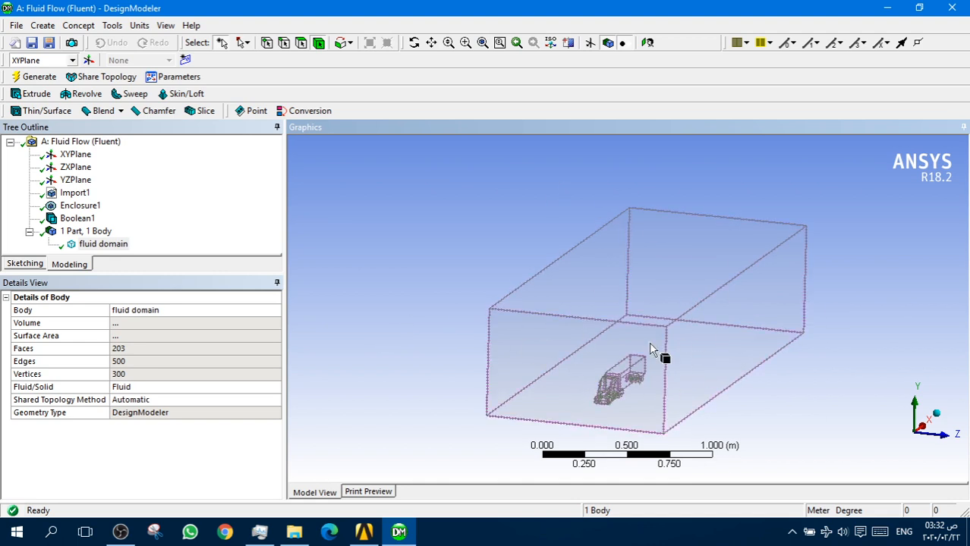
{"action": "left_click", "coordinate": [78, 207]}
{"action": "right_click", "coordinate": [109, 220]}
{"action": "left_click", "coordinate": [141, 227]}
{"action": "left_click", "coordinate": [111, 340]}
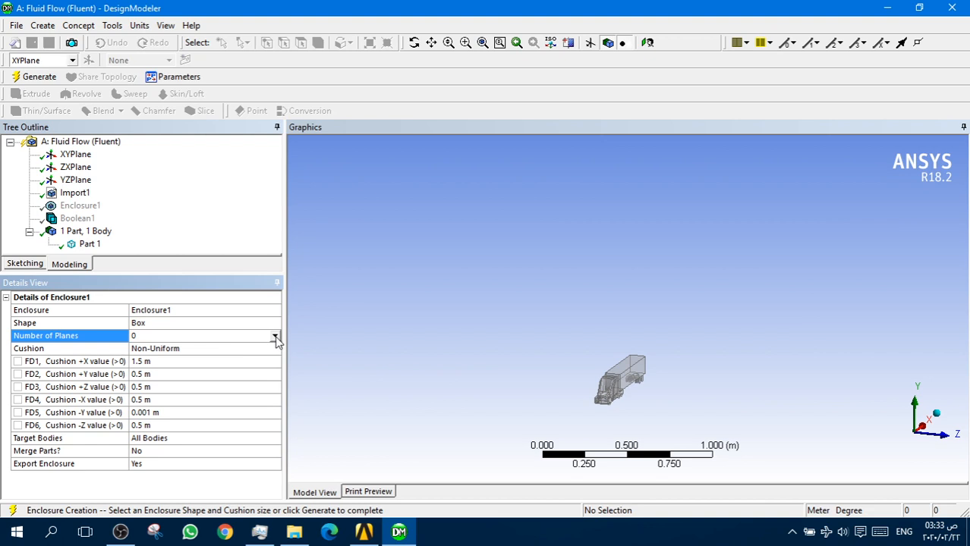
{"action": "left_click", "coordinate": [111, 341]}
{"action": "left_click", "coordinate": [160, 357]}
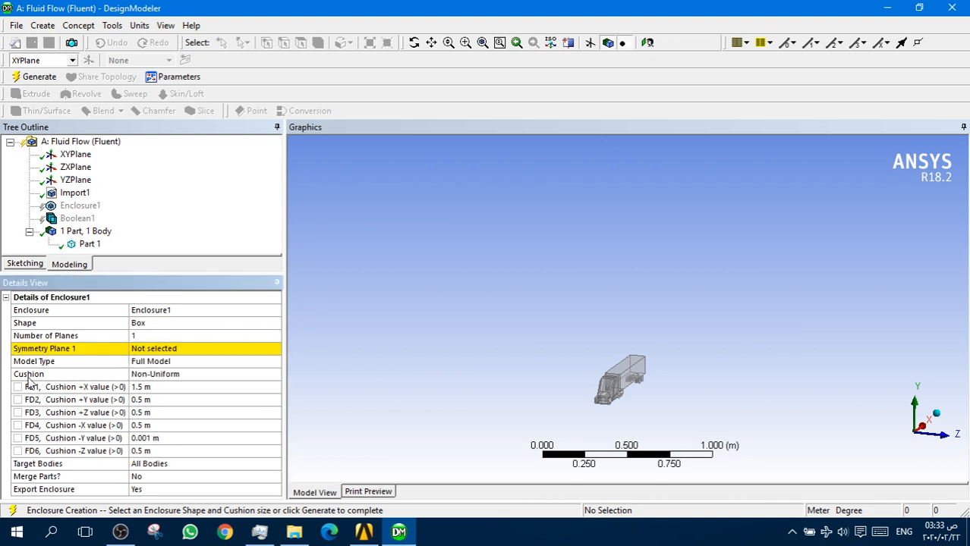
Assign XYPlane as the enclosure's Symmetry Plane 1, keeping the Full Model type, and regenerate the geometry.
{"action": "left_click", "coordinate": [125, 350]}
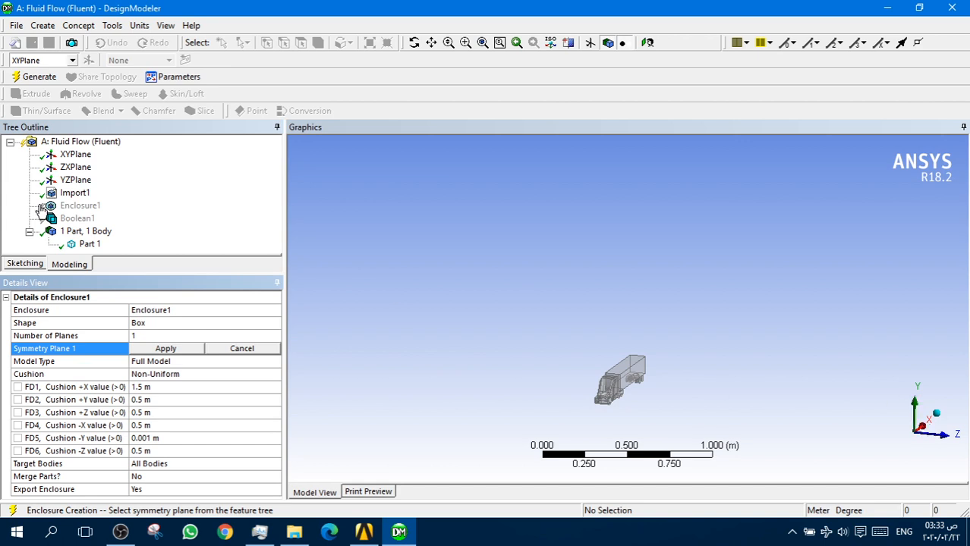
{"action": "left_click", "coordinate": [75, 155]}
{"action": "left_click", "coordinate": [166, 349]}
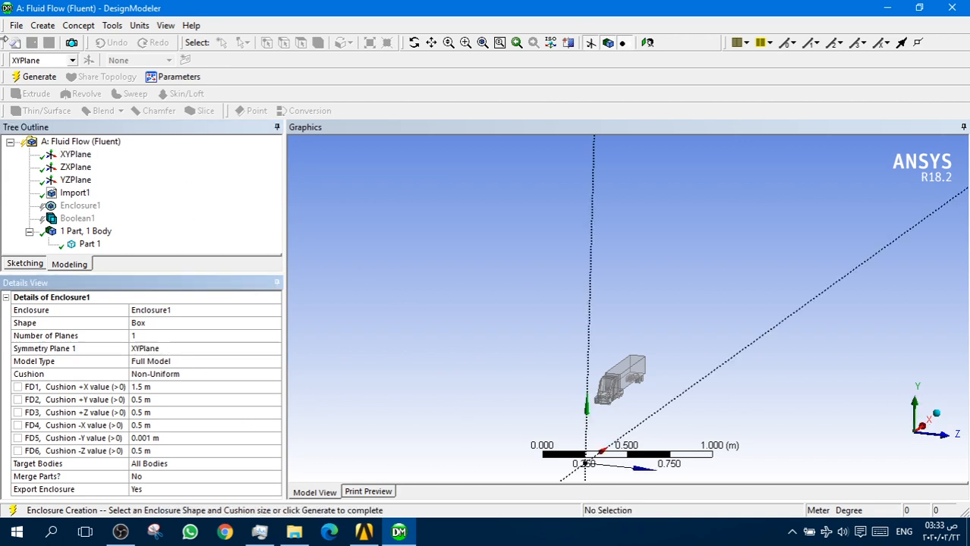
{"action": "left_click", "coordinate": [38, 77]}
{"action": "scroll", "coordinate": [656, 378], "scroll_direction": "down", "scroll_amount": 3}
{"action": "mouse_move", "coordinate": [583, 407]}
{"action": "right_mouse_down"}
{"action": "mouse_move", "coordinate": [674, 328]}
{"action": "mouse_move", "coordinate": [666, 322]}
{"action": "right_mouse_up"}
{"action": "middle_click_drag", "start_coordinate": [509, 353], "coordinate": [871, 298]}
{"action": "scroll", "coordinate": [871, 298], "scroll_direction": "down", "scroll_amount": 2}
{"action": "middle_click_drag", "start_coordinate": [802, 322], "coordinate": [667, 329]}
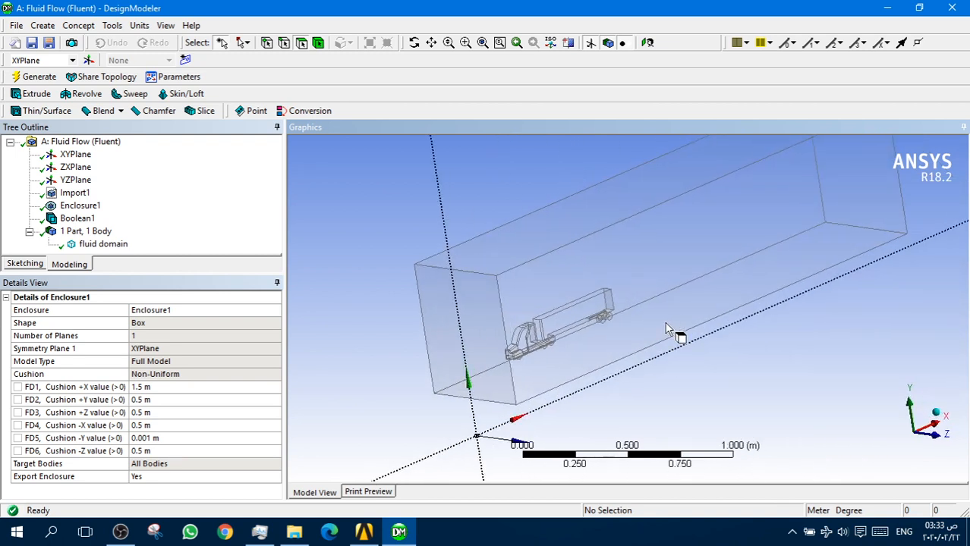
{"action": "scroll", "coordinate": [579, 345], "scroll_direction": "down", "scroll_amount": 1}
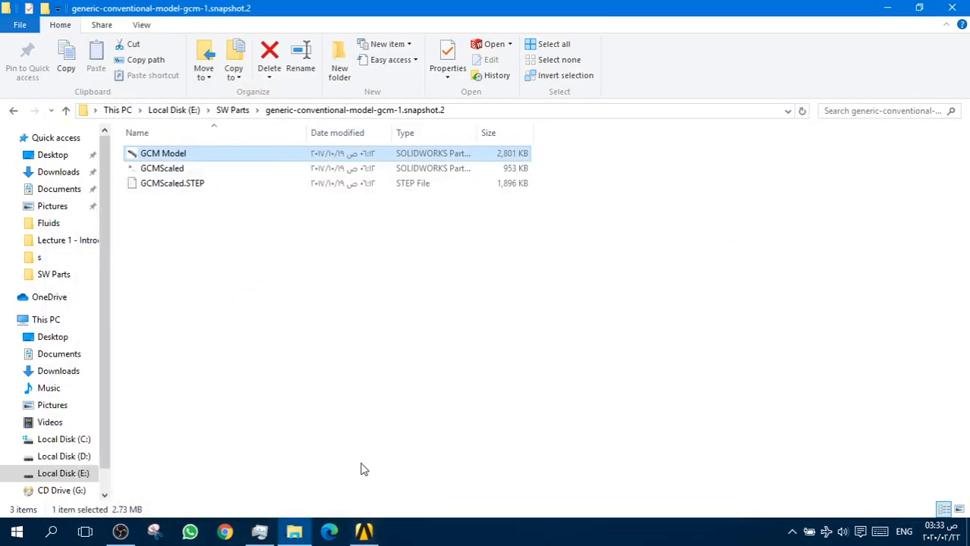
Switch to ANSYS Workbench and open the Fluid Flow (Fluent) system's mesh in the Meshing application.
{"action": "left_click", "coordinate": [366, 533]}
{"action": "double_click", "coordinate": [296, 165]}
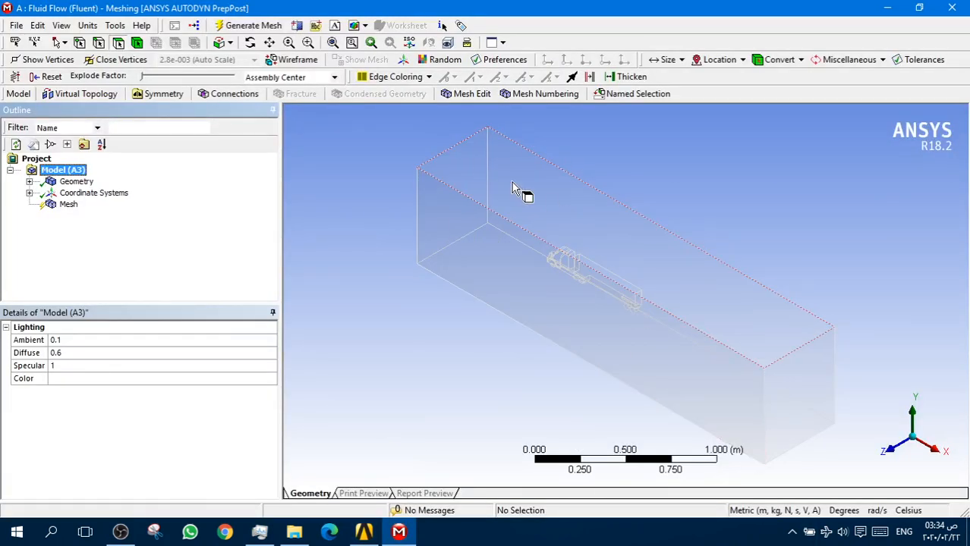
{"action": "scroll", "coordinate": [656, 258], "scroll_direction": "down", "scroll_amount": 1}
{"action": "scroll", "coordinate": [616, 272], "scroll_direction": "up", "scroll_amount": 2}
{"action": "scroll", "coordinate": [615, 272], "scroll_direction": "down", "scroll_amount": 1}
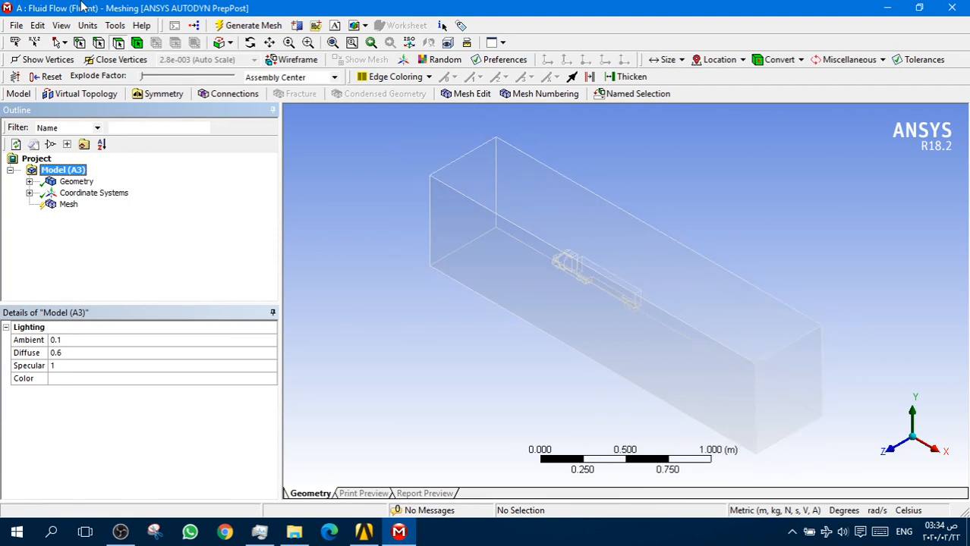
Set the edge coloring of the displayed model to Black.
{"action": "left_click", "coordinate": [388, 78]}
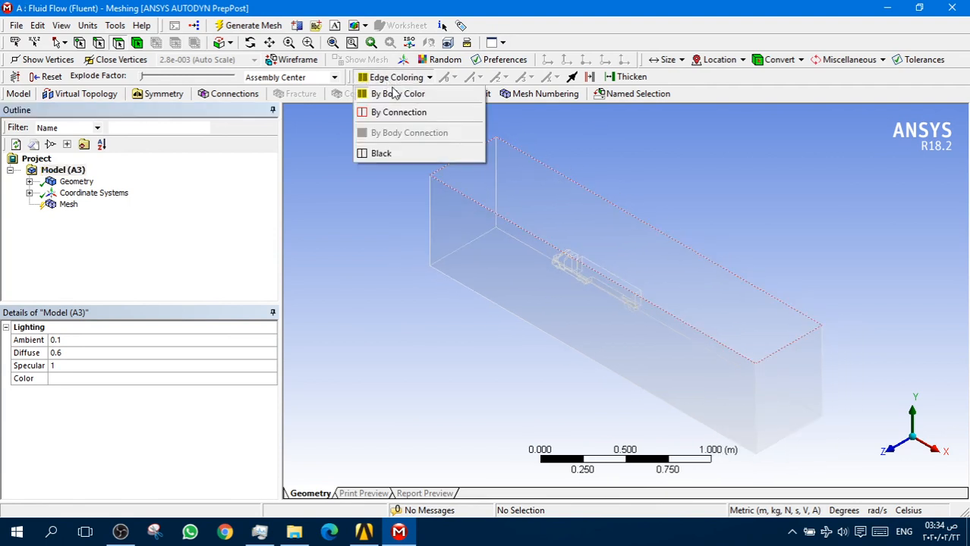
{"action": "left_click", "coordinate": [383, 152]}
{"action": "scroll", "coordinate": [630, 311], "scroll_direction": "up", "scroll_amount": 1}
{"action": "scroll", "coordinate": [617, 317], "scroll_direction": "down", "scroll_amount": 1}
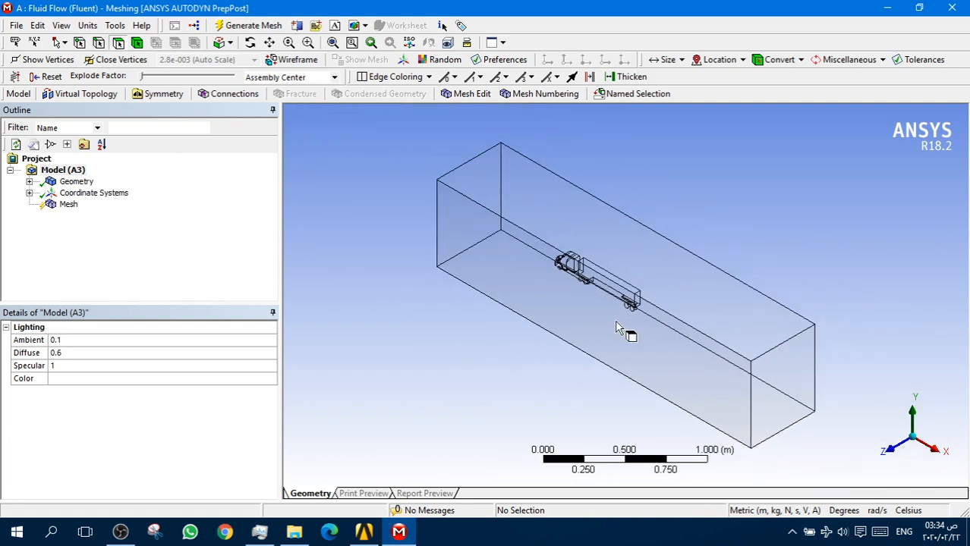
Set the Relevance Center in the global mesh sizing settings to Fine.
{"action": "left_click", "coordinate": [84, 193]}
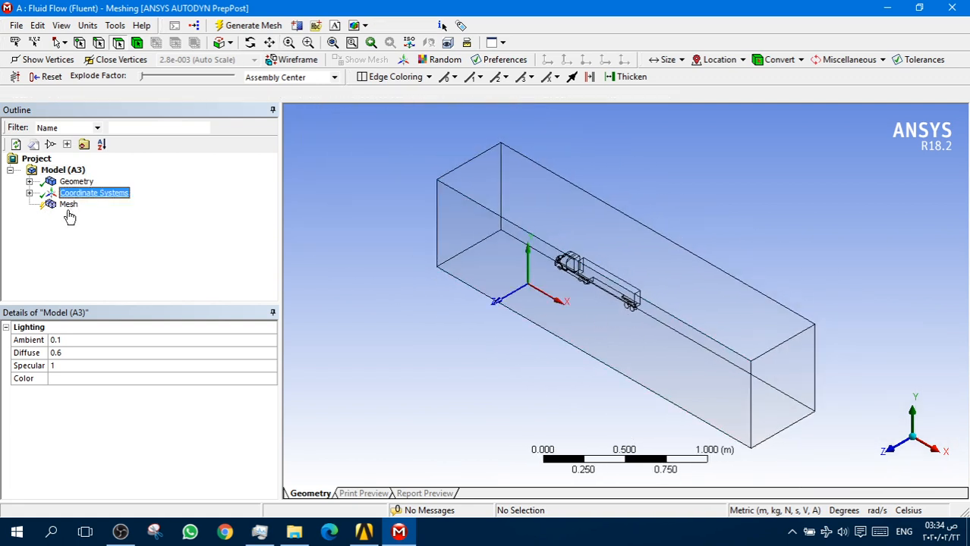
{"action": "left_click", "coordinate": [68, 204]}
{"action": "left_click", "coordinate": [6, 353]}
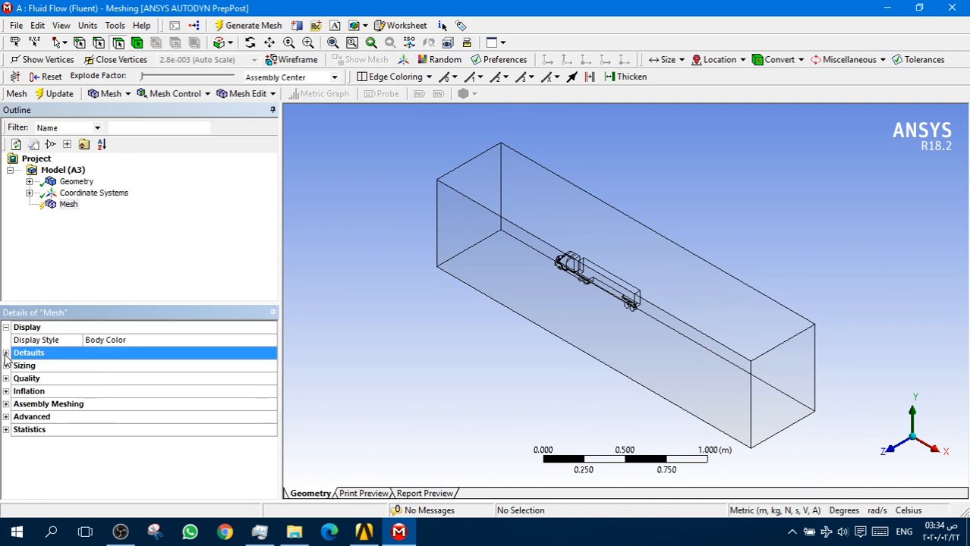
{"action": "left_click", "coordinate": [6, 327]}
{"action": "left_click", "coordinate": [6, 353]}
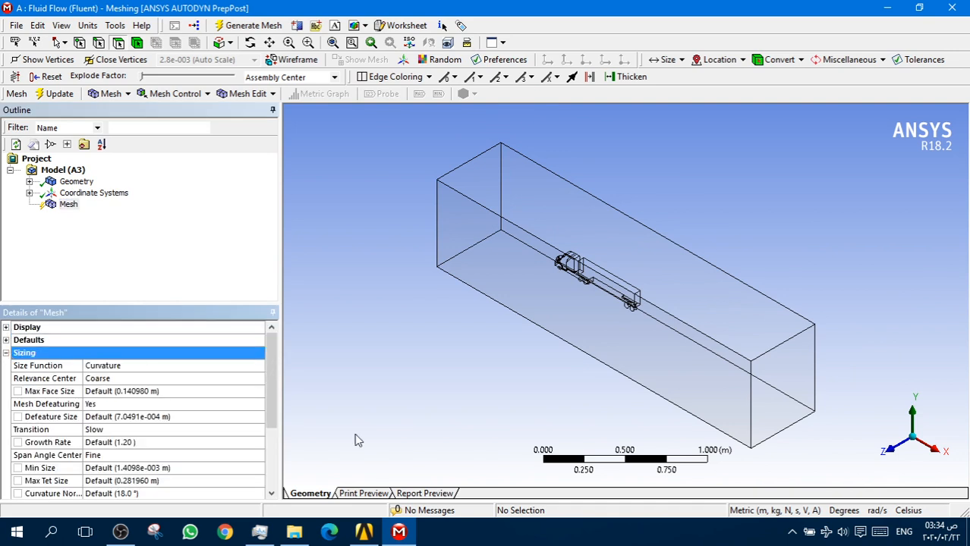
{"action": "left_click", "coordinate": [257, 380]}
{"action": "left_click", "coordinate": [258, 379]}
{"action": "left_click", "coordinate": [115, 405]}
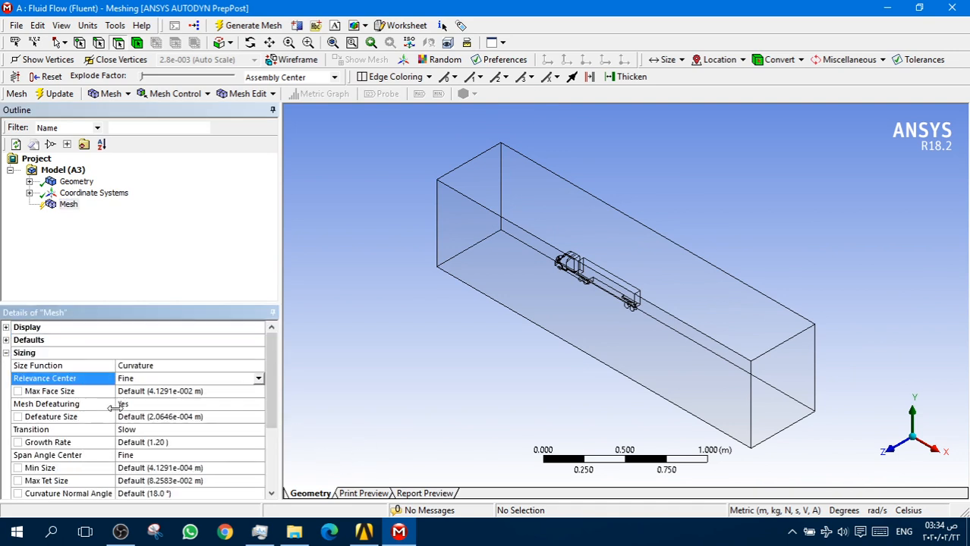
{"action": "left_click", "coordinate": [6, 353]}
Set the Smoothing option in the mesh quality settings to High.
{"action": "left_click", "coordinate": [6, 365]}
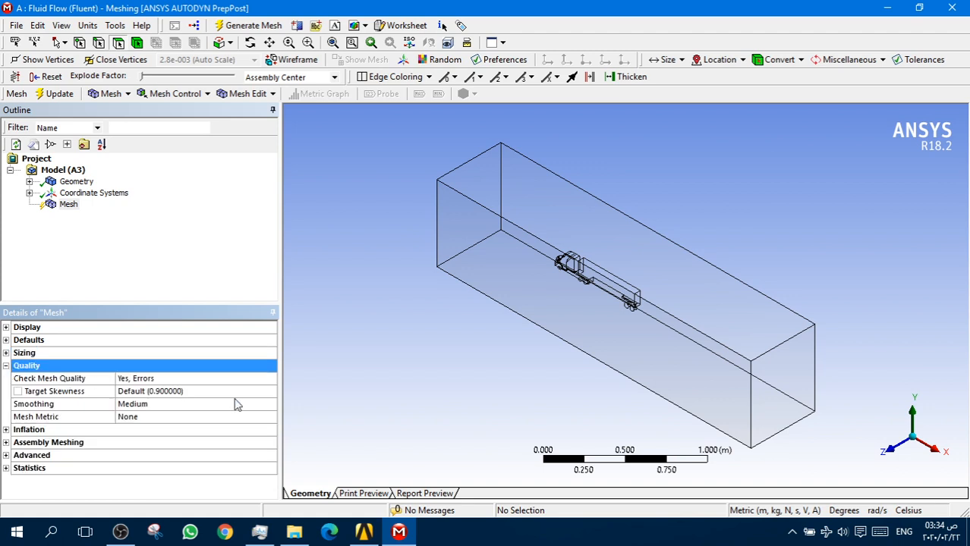
{"action": "left_click", "coordinate": [255, 405]}
{"action": "left_click", "coordinate": [270, 404]}
{"action": "left_click", "coordinate": [157, 432]}
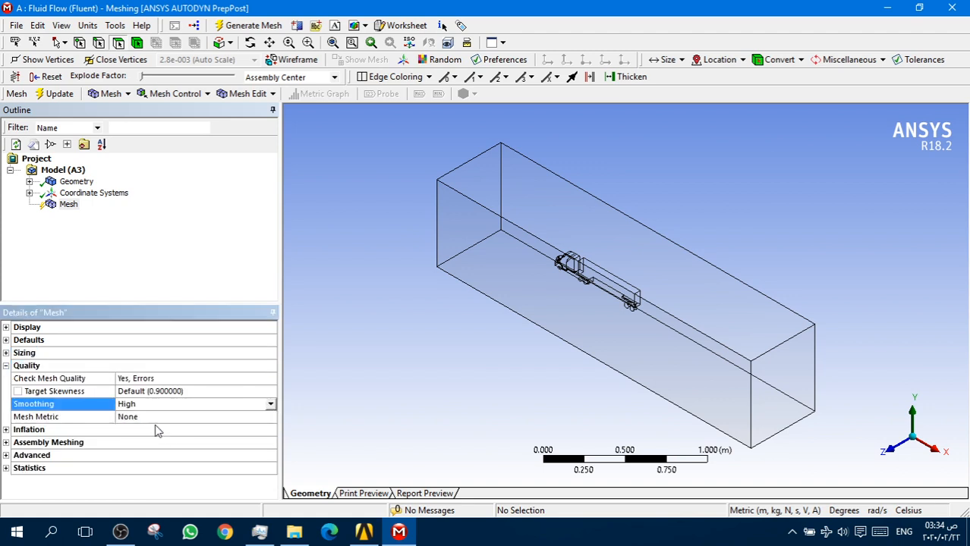
{"action": "left_click", "coordinate": [6, 366]}
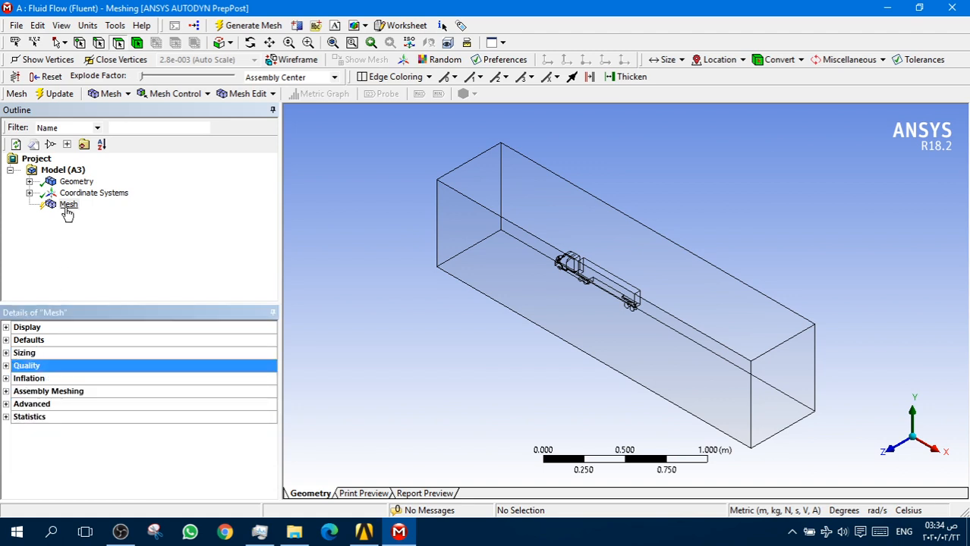
Insert a mesh sizing control and scope it to the whole air domain body.
{"action": "right_click", "coordinate": [67, 206]}
{"action": "mouse_move", "coordinate": [171, 217]}
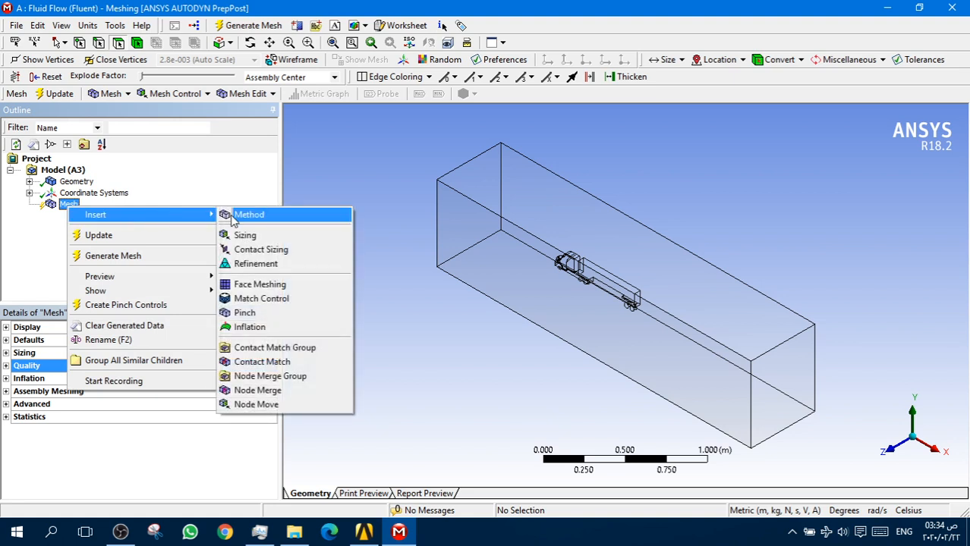
{"action": "left_click", "coordinate": [243, 235]}
{"action": "left_click", "coordinate": [516, 211]}
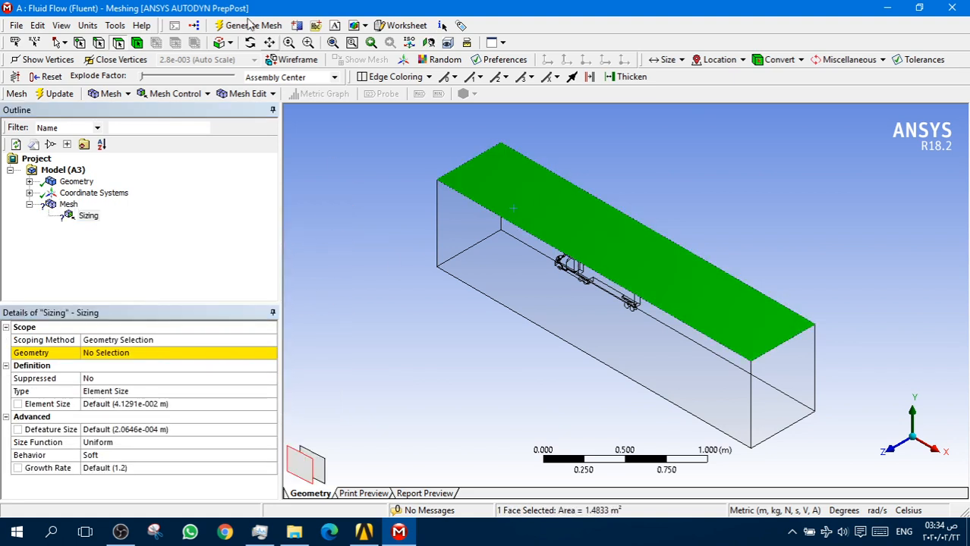
{"action": "left_click", "coordinate": [138, 43]}
{"action": "left_click", "coordinate": [469, 247]}
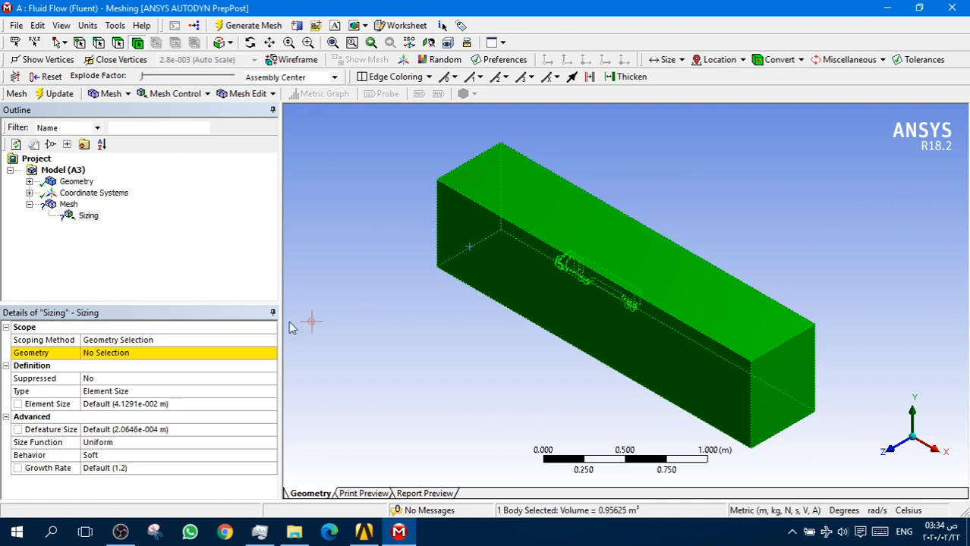
{"action": "left_click", "coordinate": [114, 352]}
{"action": "left_click", "coordinate": [116, 353]}
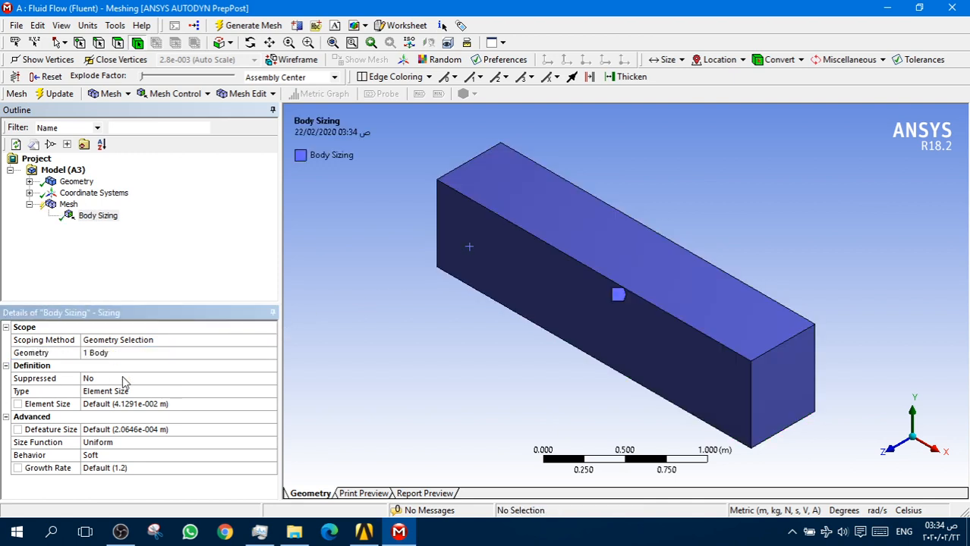
Set the body sizing's element size to 0.001 m and its size function to Curvature.
{"action": "left_click", "coordinate": [158, 403]}
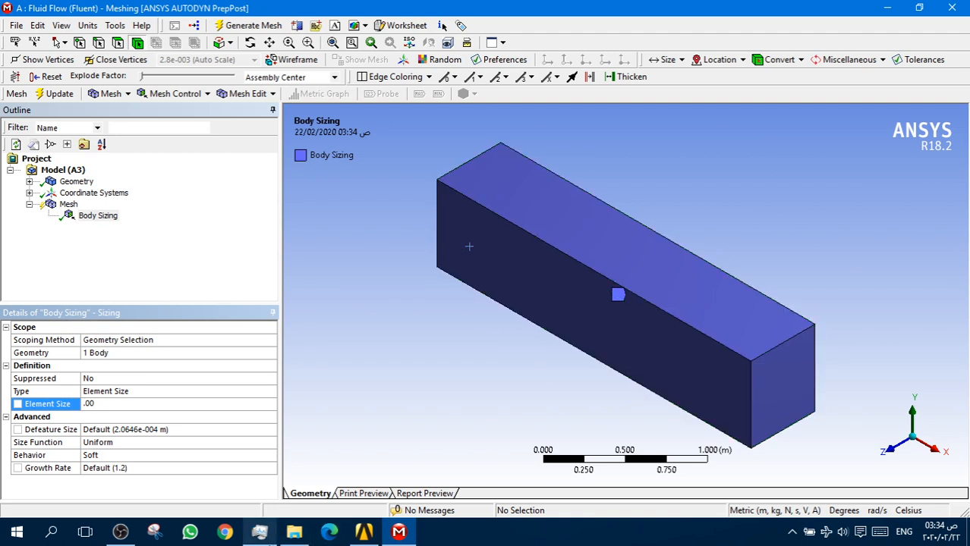
{"action": "key", "text": "Return"}
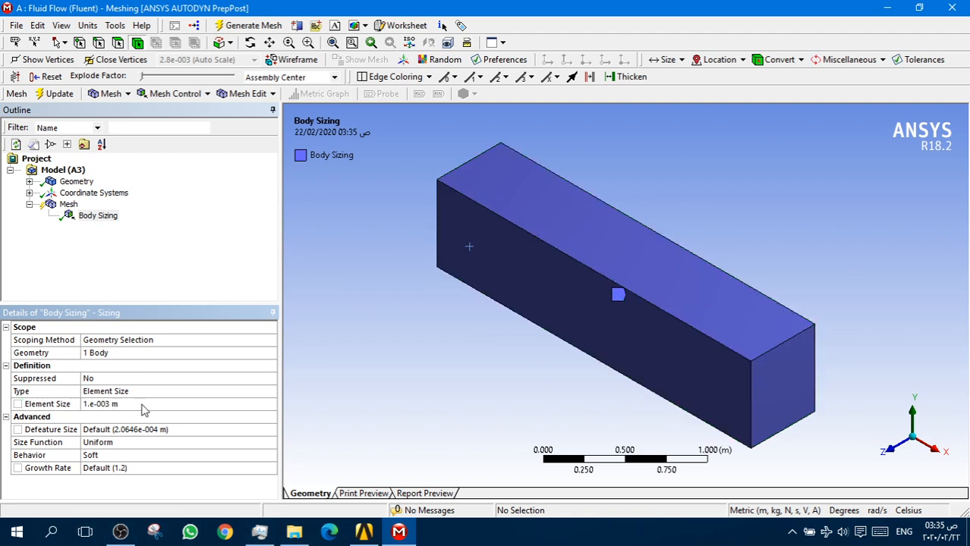
{"action": "left_click", "coordinate": [138, 446]}
{"action": "left_click", "coordinate": [271, 445]}
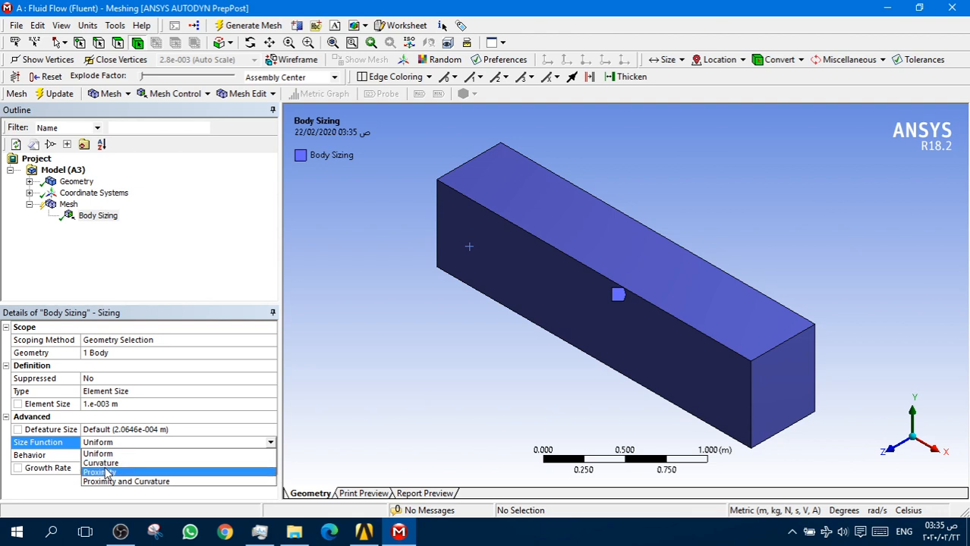
{"action": "left_click", "coordinate": [110, 474]}
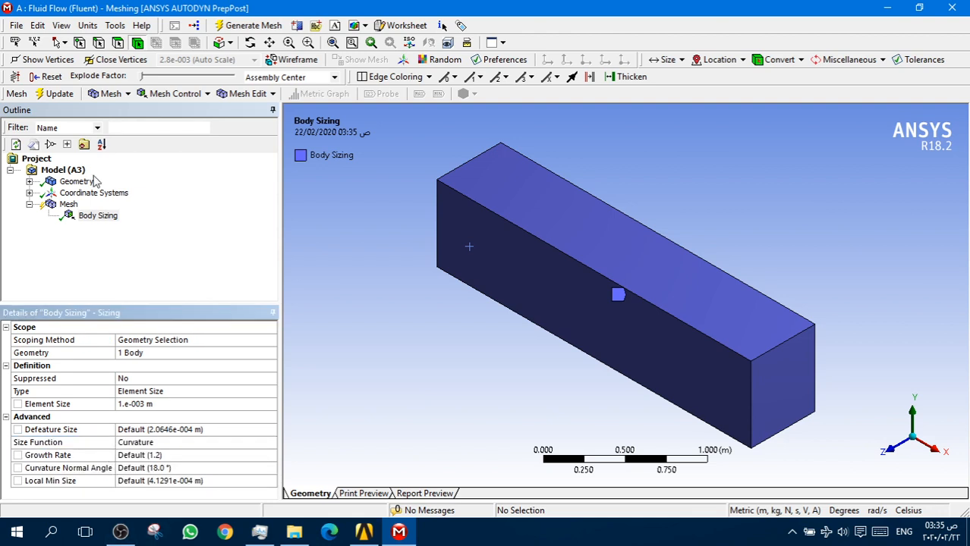
Update the mesh and display its node and element statistics.
{"action": "left_click", "coordinate": [68, 204]}
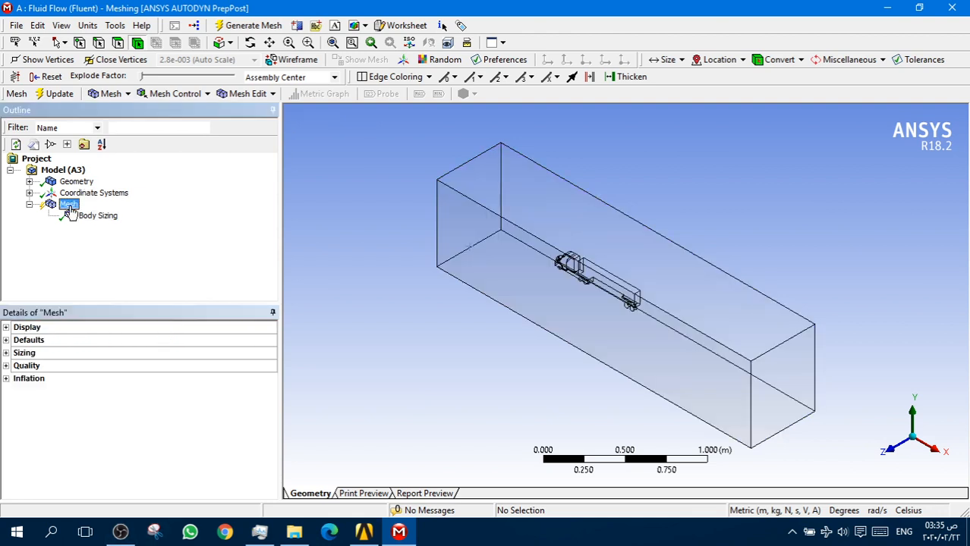
{"action": "left_click", "coordinate": [75, 99]}
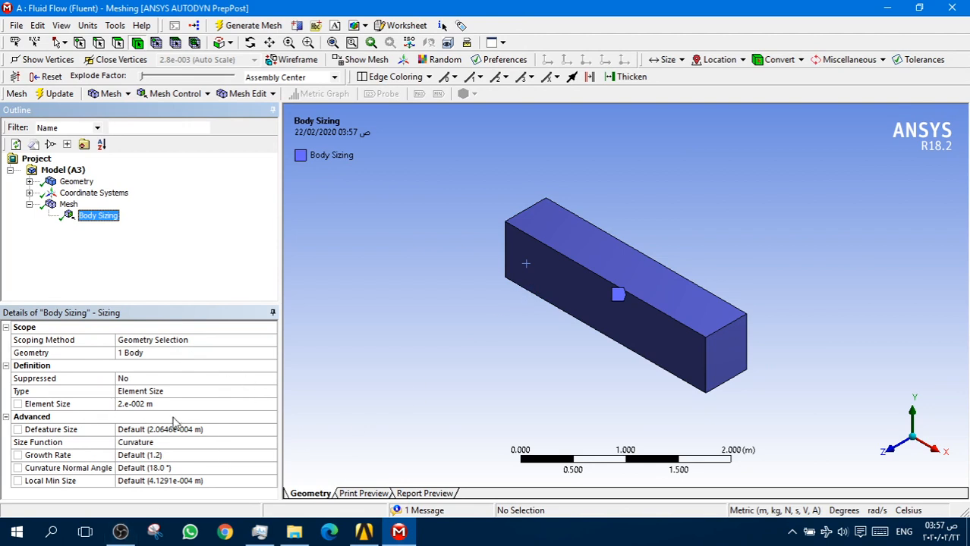
{"action": "left_click", "coordinate": [149, 405]}
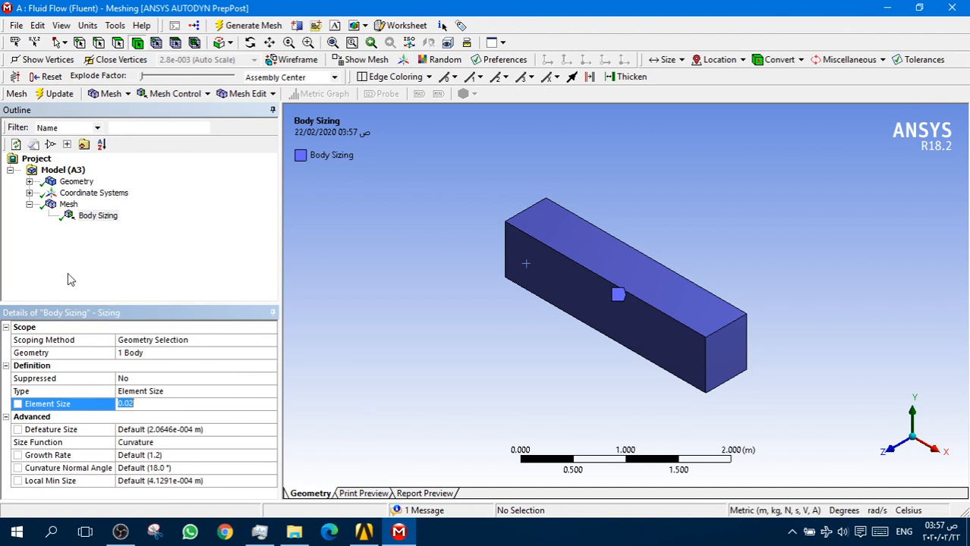
{"action": "left_click", "coordinate": [55, 203]}
{"action": "left_click", "coordinate": [6, 418]}
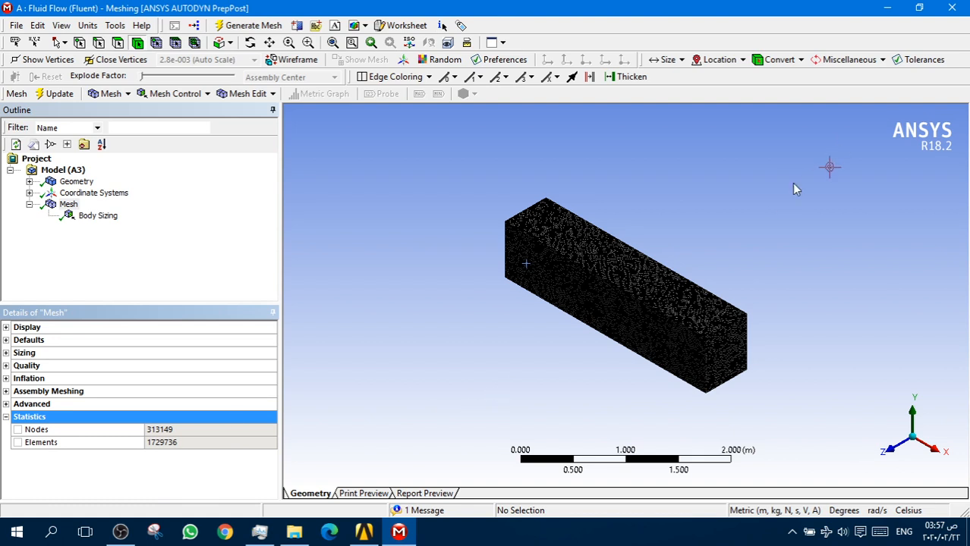
Examine the mesh refinement around the truck on the symmetry plane and along the outer faces of the domain.
{"action": "scroll", "coordinate": [558, 340], "scroll_direction": "up", "scroll_amount": 2}
{"action": "scroll", "coordinate": [607, 334], "scroll_direction": "down", "scroll_amount": 2}
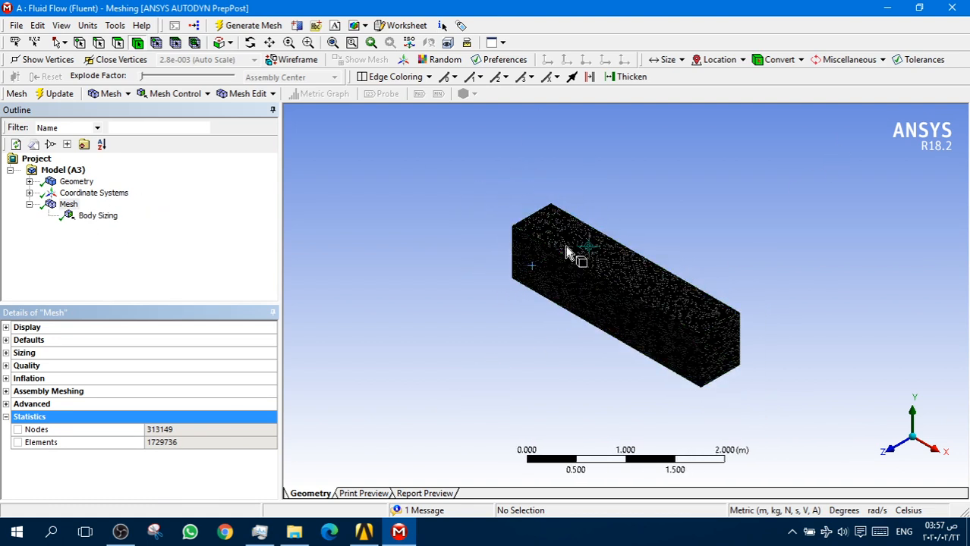
{"action": "scroll", "coordinate": [629, 334], "scroll_direction": "up", "scroll_amount": 2}
{"action": "left_click", "coordinate": [937, 432]}
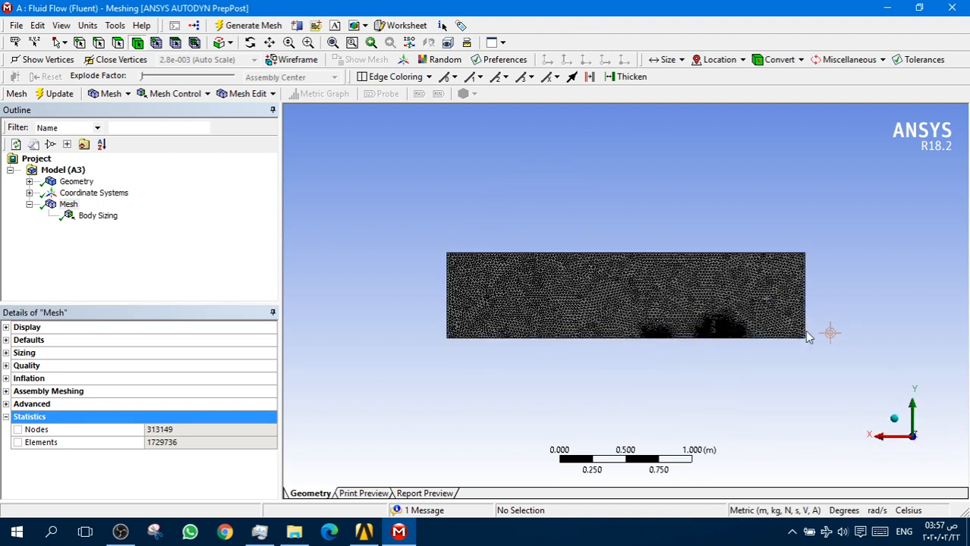
{"action": "right_click_drag", "start_coordinate": [748, 307], "coordinate": [682, 321]}
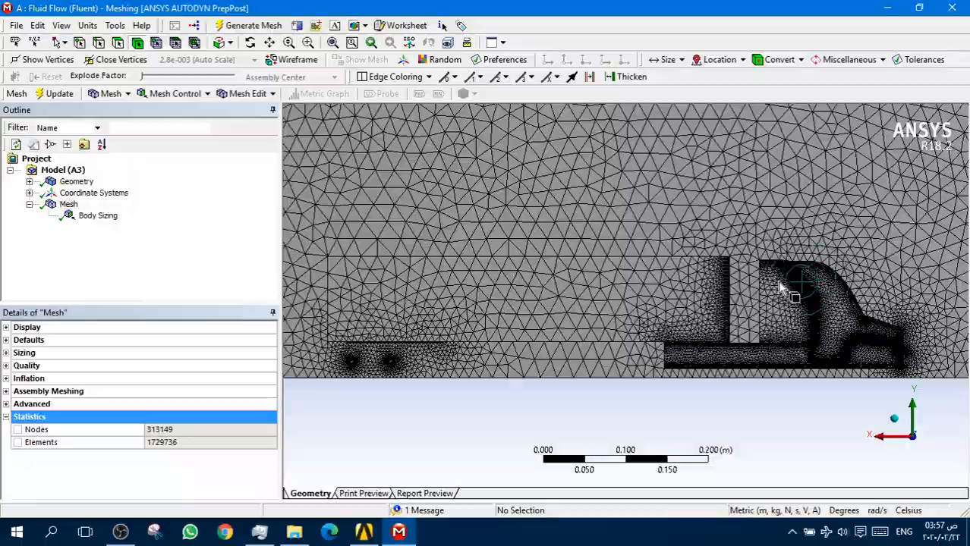
{"action": "middle_click_drag", "start_coordinate": [798, 305], "coordinate": [705, 330]}
{"action": "scroll", "coordinate": [759, 305], "scroll_direction": "down", "scroll_amount": 5}
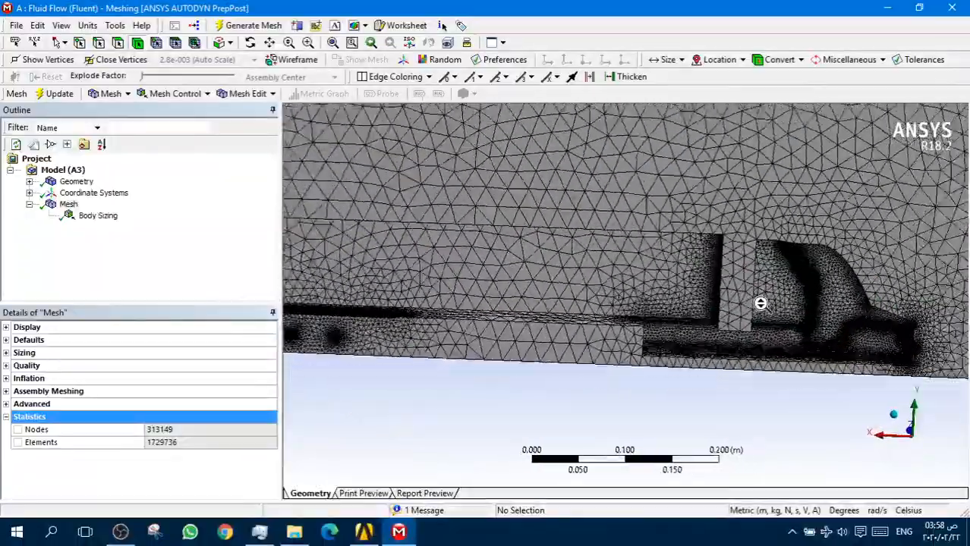
{"action": "middle_click_drag", "start_coordinate": [766, 316], "coordinate": [826, 286]}
{"action": "scroll", "coordinate": [826, 285], "scroll_direction": "down", "scroll_amount": 5}
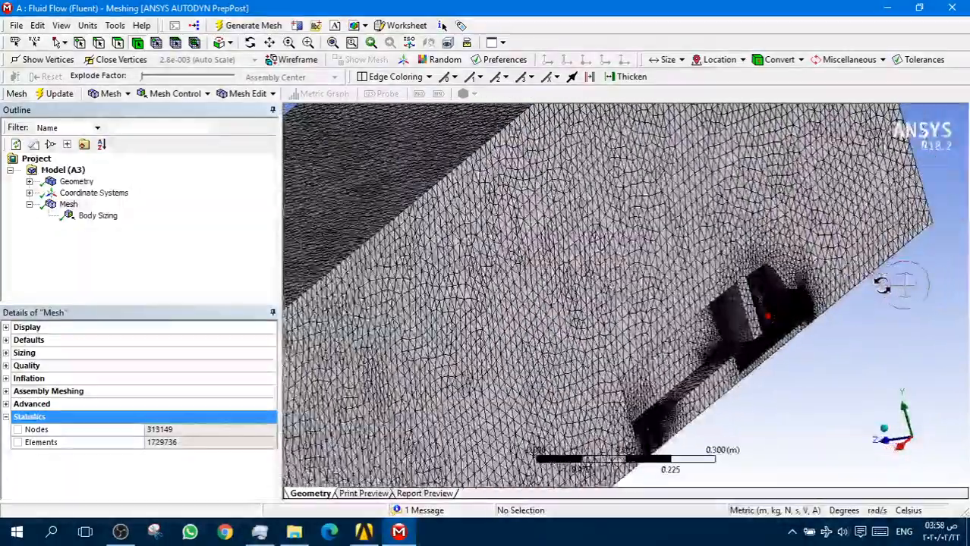
{"action": "middle_click_drag", "start_coordinate": [689, 348], "coordinate": [815, 325]}
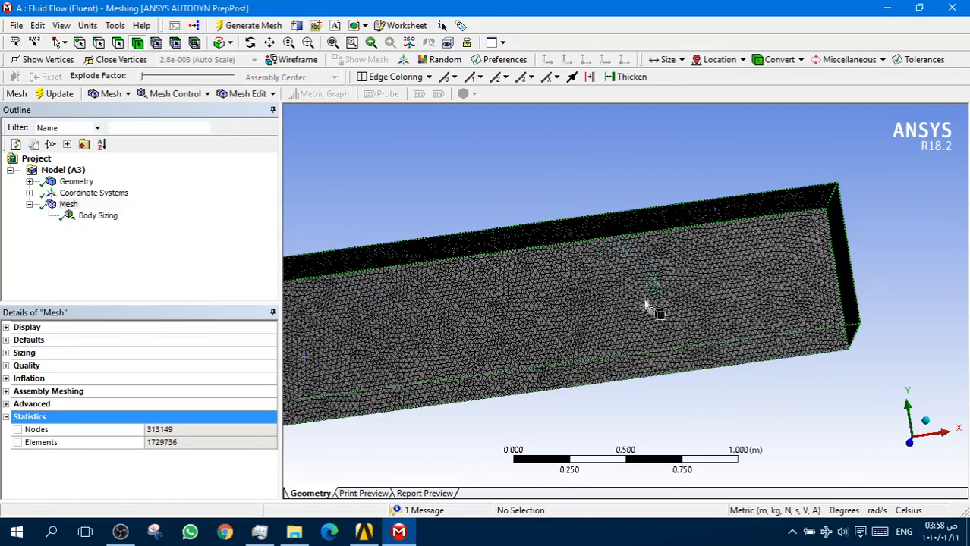
Create a named selection "inlet" from the domain's end face ahead of the truck's cab.
{"action": "left_click", "coordinate": [926, 423]}
{"action": "middle_click_drag", "start_coordinate": [567, 308], "coordinate": [433, 331]}
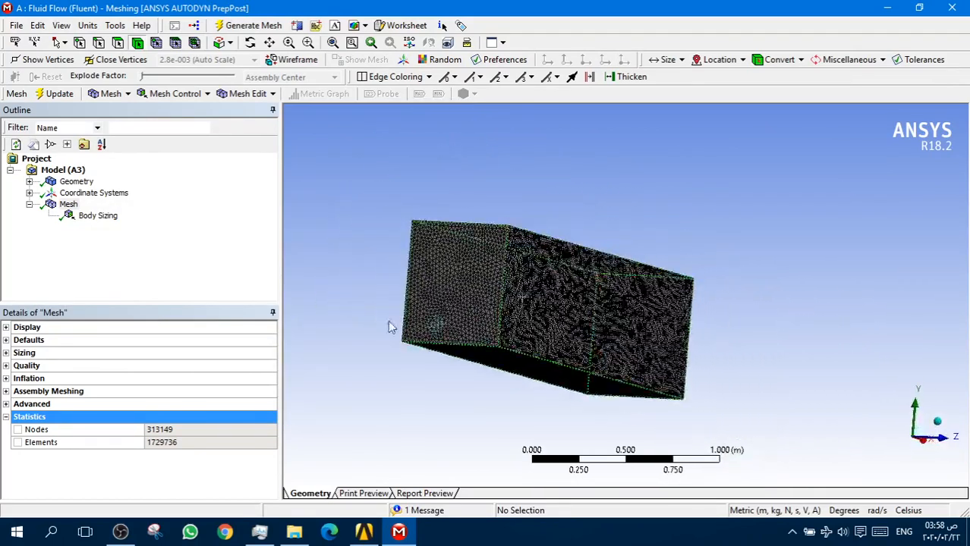
{"action": "left_click", "coordinate": [429, 267]}
{"action": "right_click", "coordinate": [429, 267]}
{"action": "left_click", "coordinate": [487, 481]}
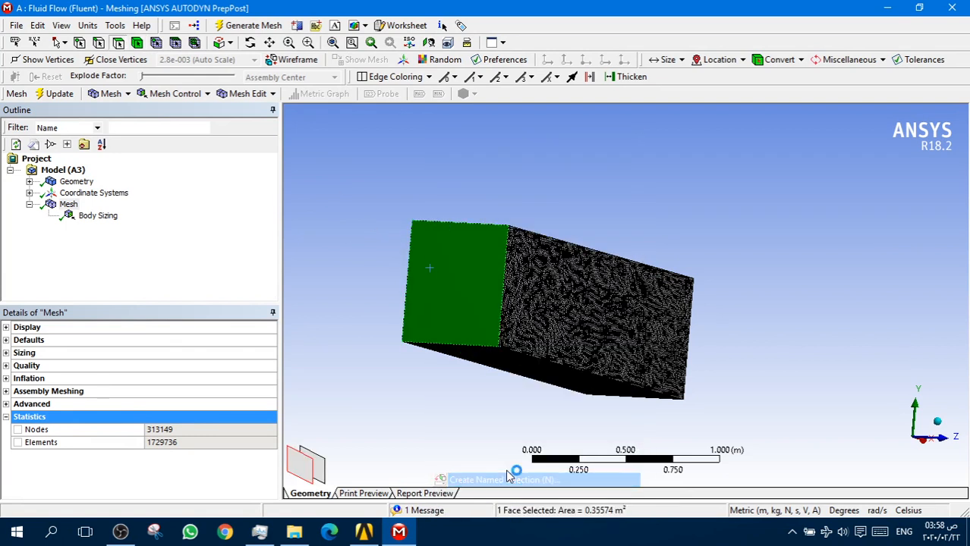
{"action": "type", "text": "inlet"}
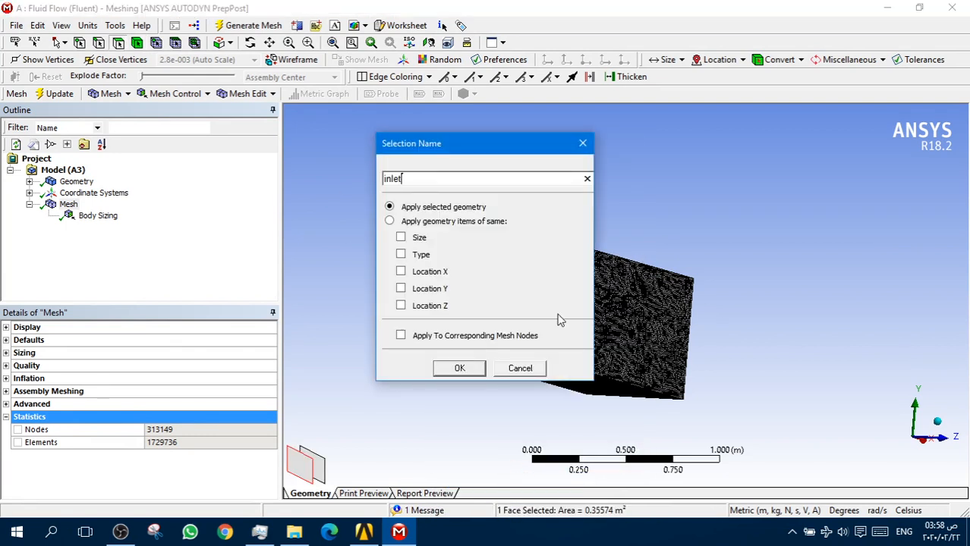
{"action": "left_click", "coordinate": [481, 368]}
Create a named selection "outlet" from the domain's end face behind the truck.
{"action": "middle_click_drag", "start_coordinate": [483, 368], "coordinate": [496, 302]}
{"action": "left_click", "coordinate": [725, 329]}
{"action": "right_click", "coordinate": [724, 329]}
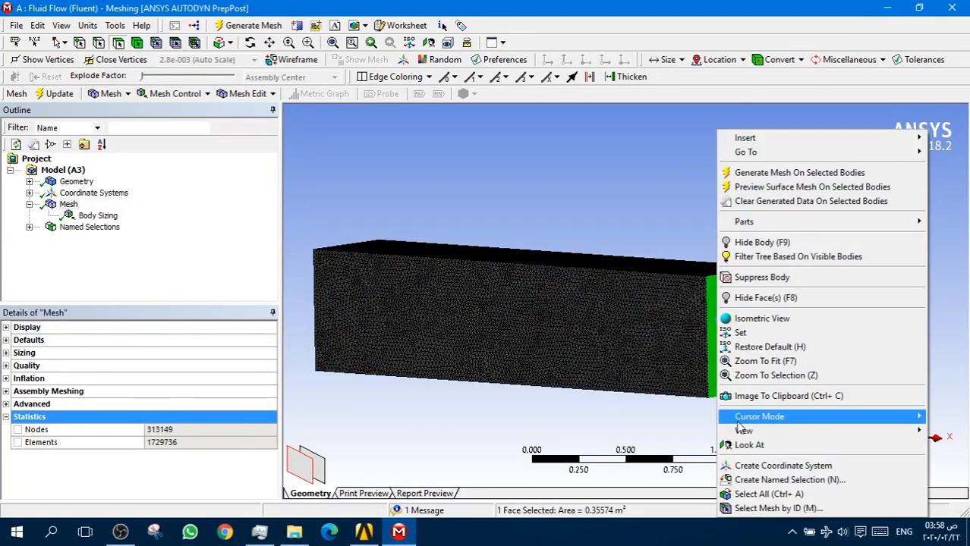
{"action": "left_click", "coordinate": [748, 481]}
{"action": "type", "text": "outlet"}
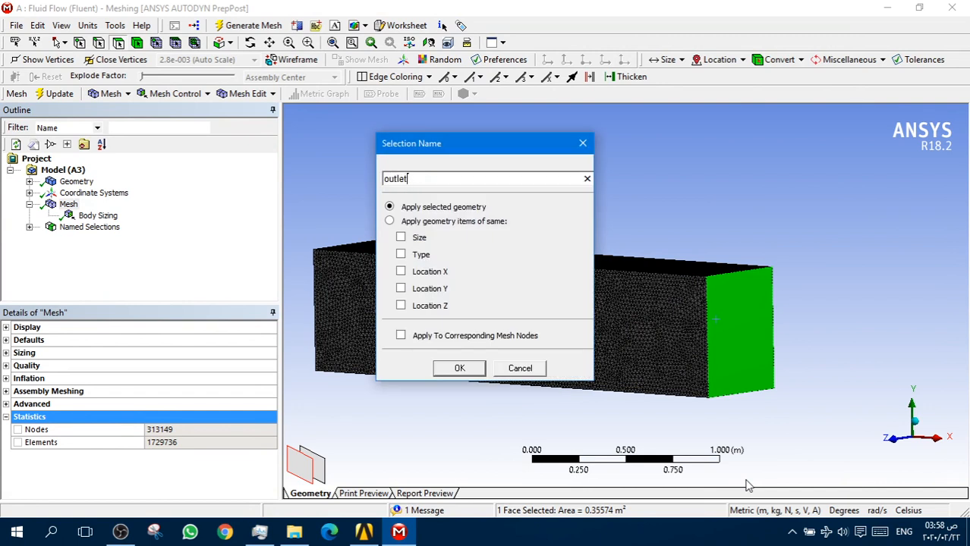
{"action": "left_click", "coordinate": [459, 368]}
Create a named selection "wall" from the domain's top face, bottom face and the side face opposite the truck profile.
{"action": "middle_click_drag", "start_coordinate": [566, 316], "coordinate": [574, 277]}
{"action": "left_click", "coordinate": [574, 277]}
{"action": "left_click", "coordinate": [565, 355], "text": "ctrl"}
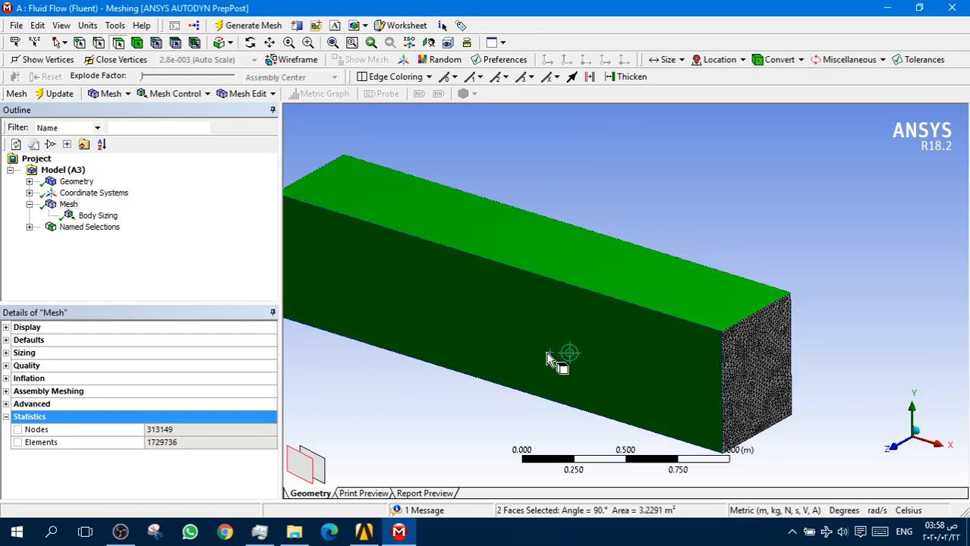
{"action": "middle_click_drag", "start_coordinate": [549, 345], "coordinate": [598, 277]}
{"action": "left_click", "coordinate": [606, 396], "text": "ctrl"}
{"action": "right_click", "coordinate": [604, 395]}
{"action": "left_click", "coordinate": [633, 359]}
{"action": "type", "text": "wall"}
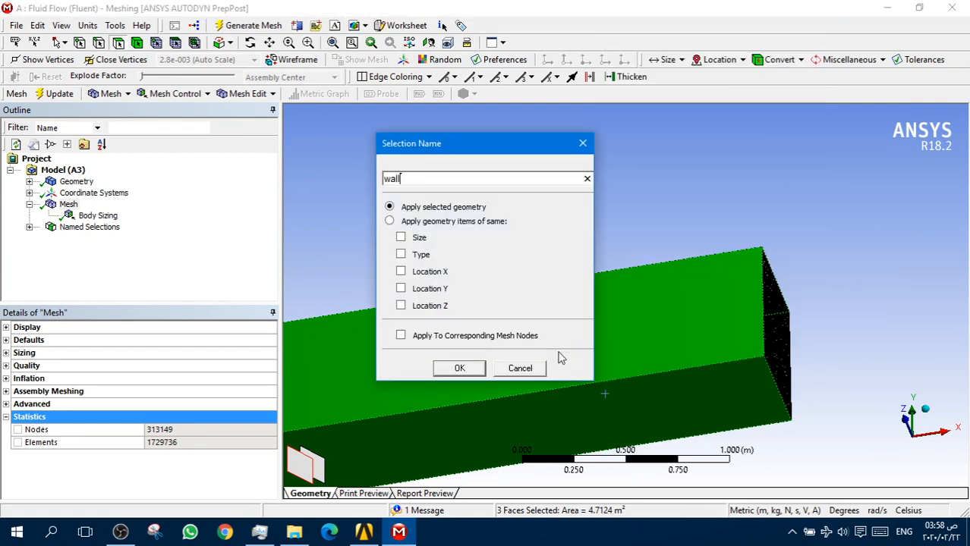
{"action": "left_click", "coordinate": [461, 368]}
Create a named selection "symmetry" from the domain's side face that carries the truck profile.
{"action": "middle_click_drag", "start_coordinate": [805, 357], "coordinate": [540, 390]}
{"action": "scroll", "coordinate": [861, 366], "scroll_direction": "down", "scroll_amount": 3}
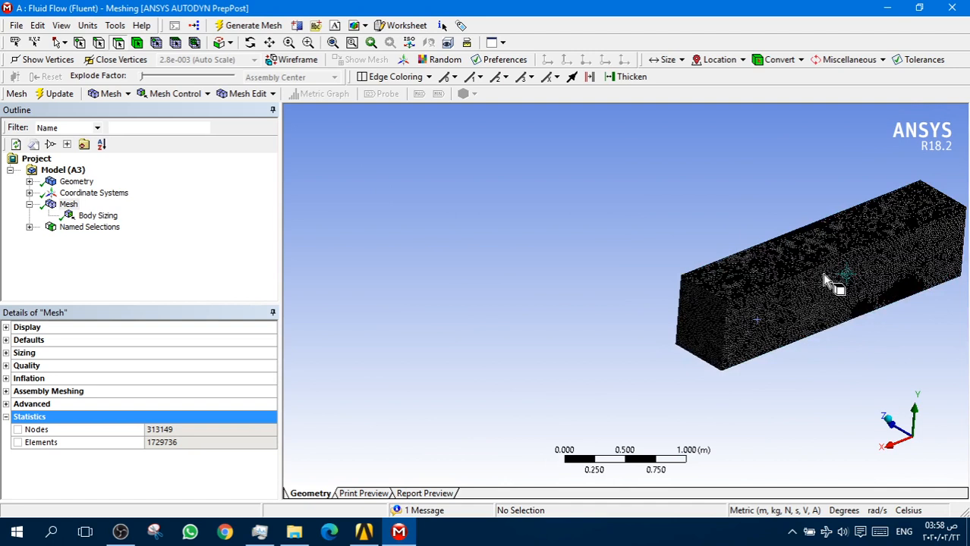
{"action": "left_click", "coordinate": [881, 276]}
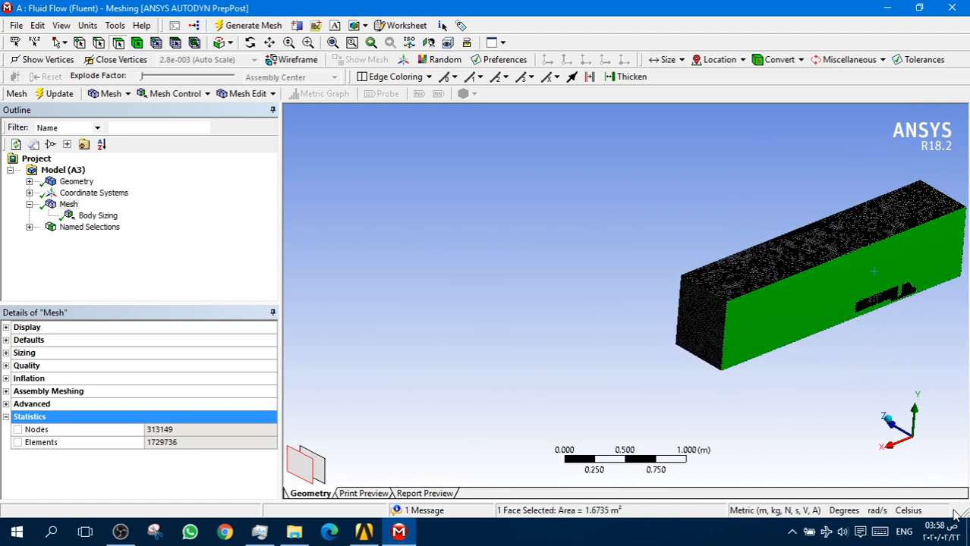
{"action": "left_click", "coordinate": [924, 453]}
{"action": "right_click_drag", "start_coordinate": [891, 232], "coordinate": [576, 357]}
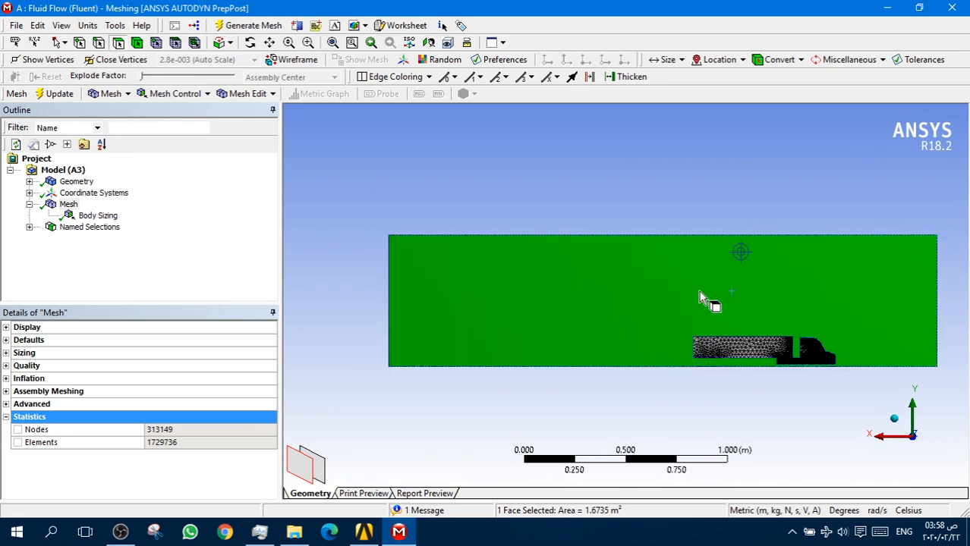
{"action": "right_click", "coordinate": [646, 320]}
{"action": "left_click", "coordinate": [676, 480]}
{"action": "type", "text": "symmetry"}
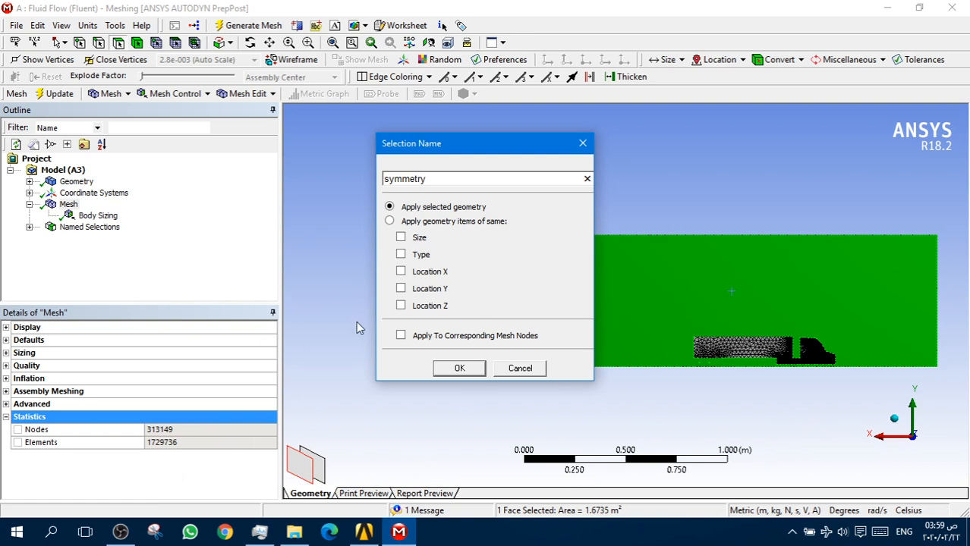
{"action": "left_click", "coordinate": [459, 368]}
Review the faces assigned to the inlet, outlet, wall and symmetry named selections.
{"action": "left_click", "coordinate": [29, 227]}
{"action": "left_click", "coordinate": [86, 239]}
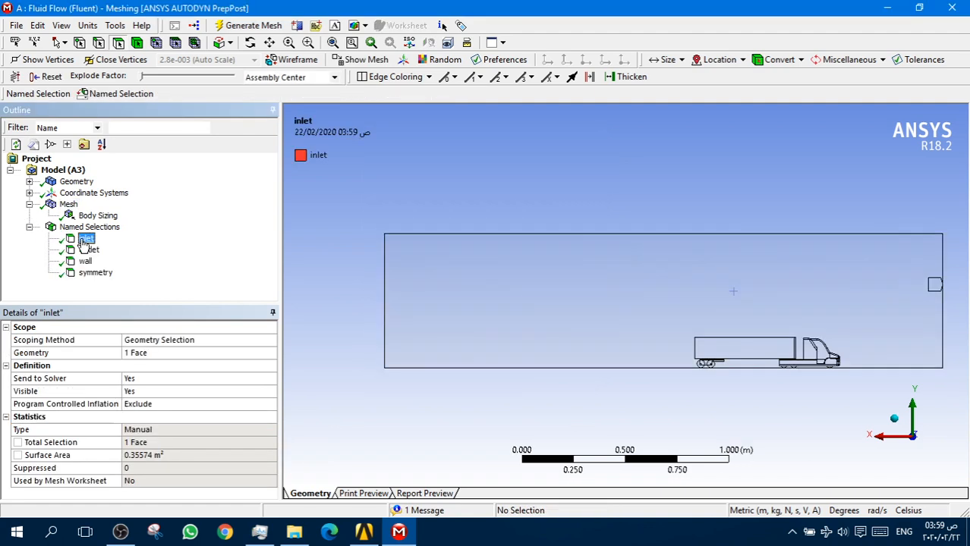
{"action": "left_click", "coordinate": [89, 250]}
{"action": "left_click", "coordinate": [86, 261]}
{"action": "middle_click_drag", "start_coordinate": [519, 313], "coordinate": [700, 309]}
{"action": "left_click", "coordinate": [95, 273]}
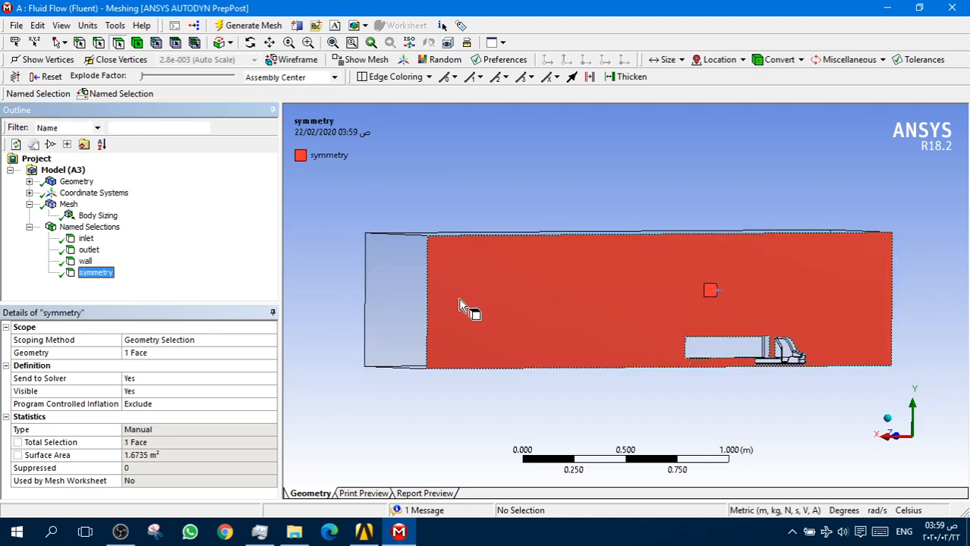
{"action": "left_click", "coordinate": [887, 418]}
{"action": "left_click", "coordinate": [85, 238]}
{"action": "left_click", "coordinate": [88, 249]}
{"action": "left_click", "coordinate": [85, 261]}
{"action": "left_click", "coordinate": [80, 275]}
Update the mesh for Fluent, check the message log, then close Meshing and switch to Workbench.
{"action": "left_click", "coordinate": [68, 204]}
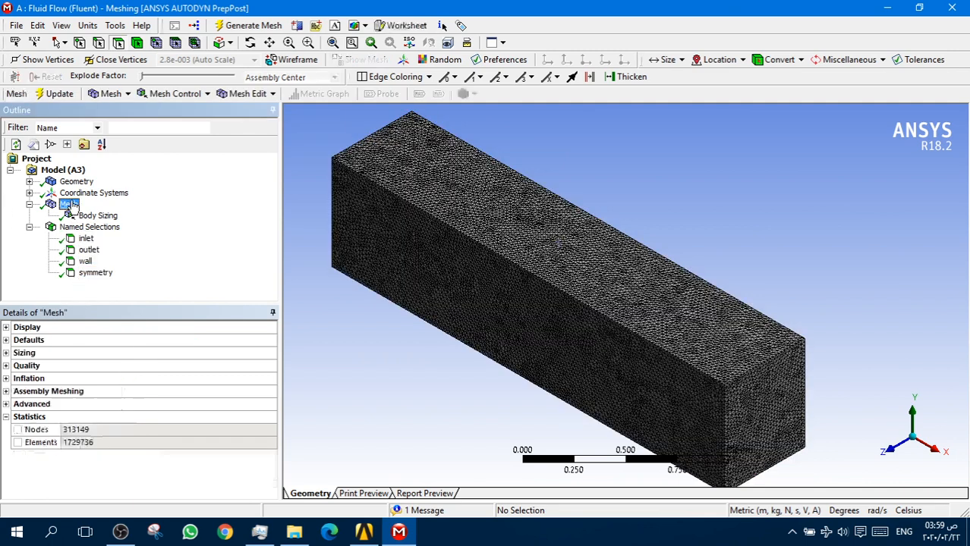
{"action": "left_click", "coordinate": [67, 99]}
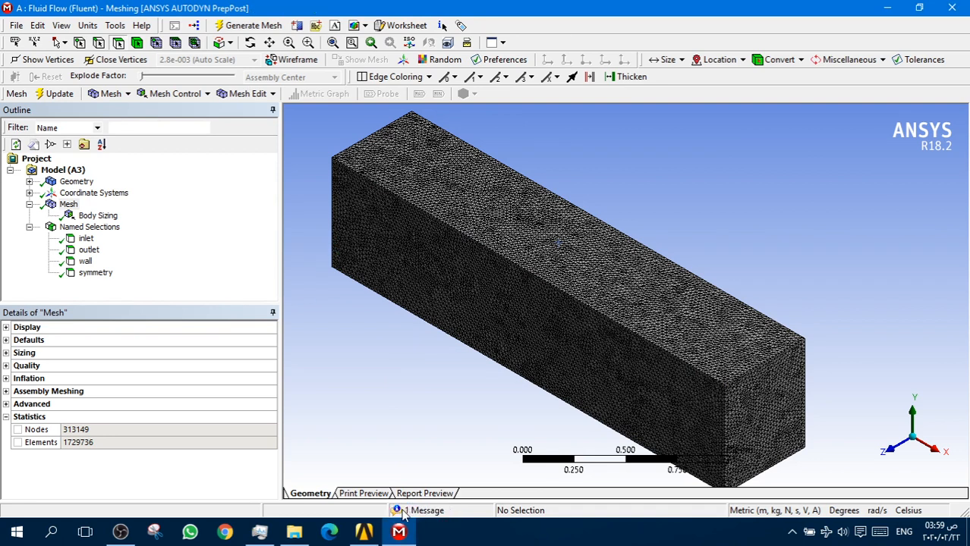
{"action": "left_click", "coordinate": [396, 511]}
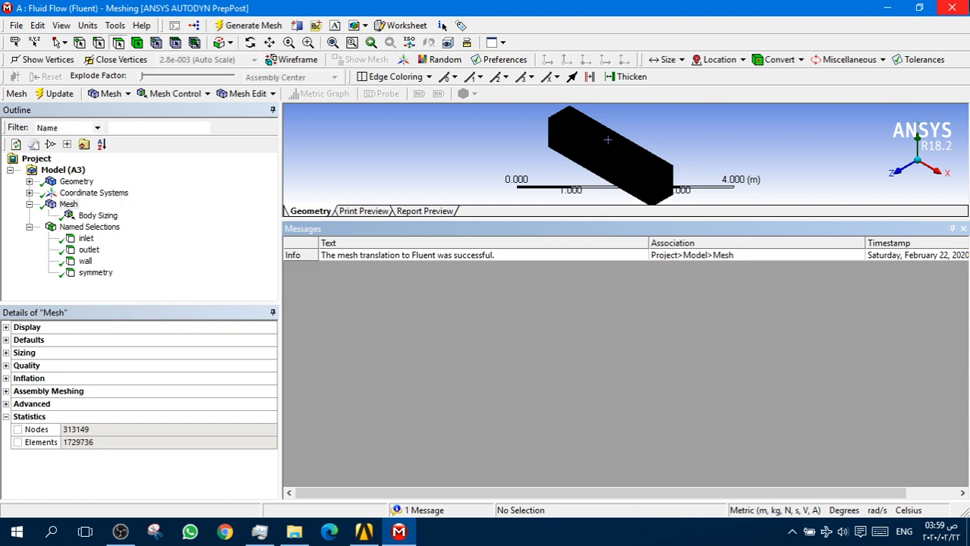
{"action": "left_click", "coordinate": [950, 9]}
{"action": "left_click", "coordinate": [362, 531]}
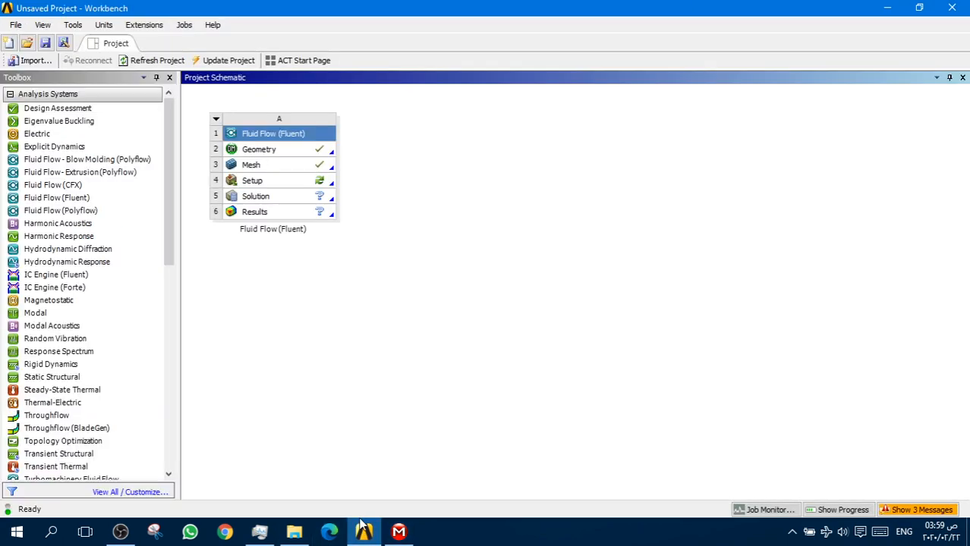
Launch Fluent from the system's Setup cell with double precision and parallel processing on the local machine.
{"action": "double_click", "coordinate": [321, 188]}
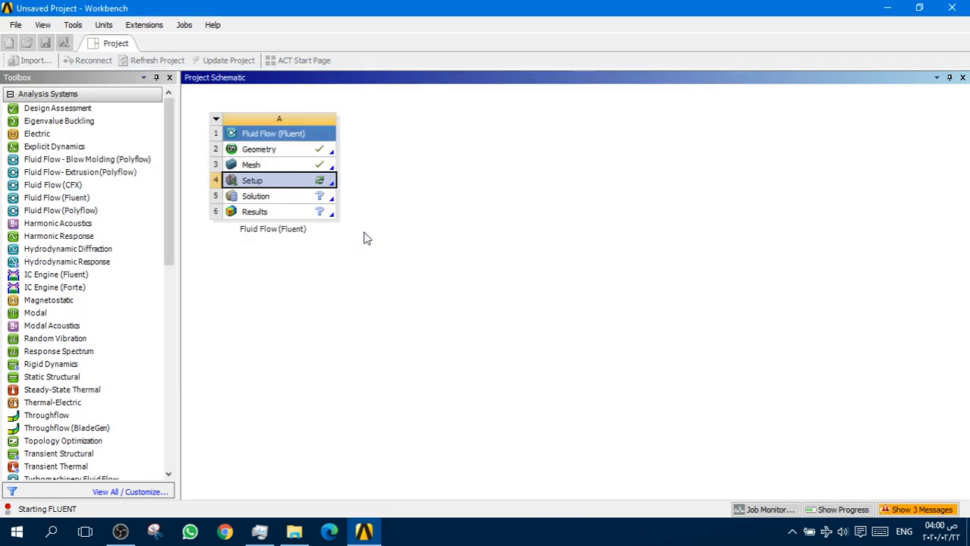
{"action": "left_click", "coordinate": [453, 244]}
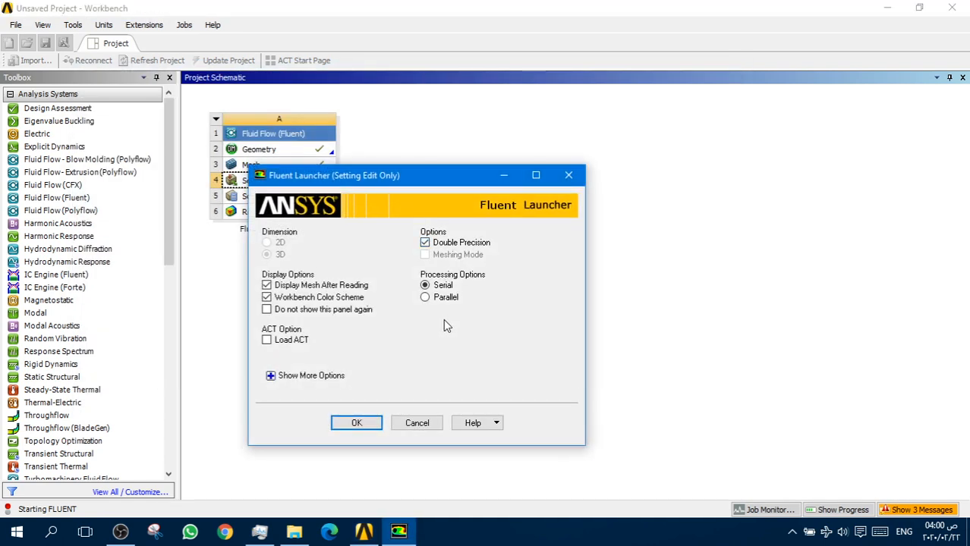
{"action": "left_click", "coordinate": [448, 298]}
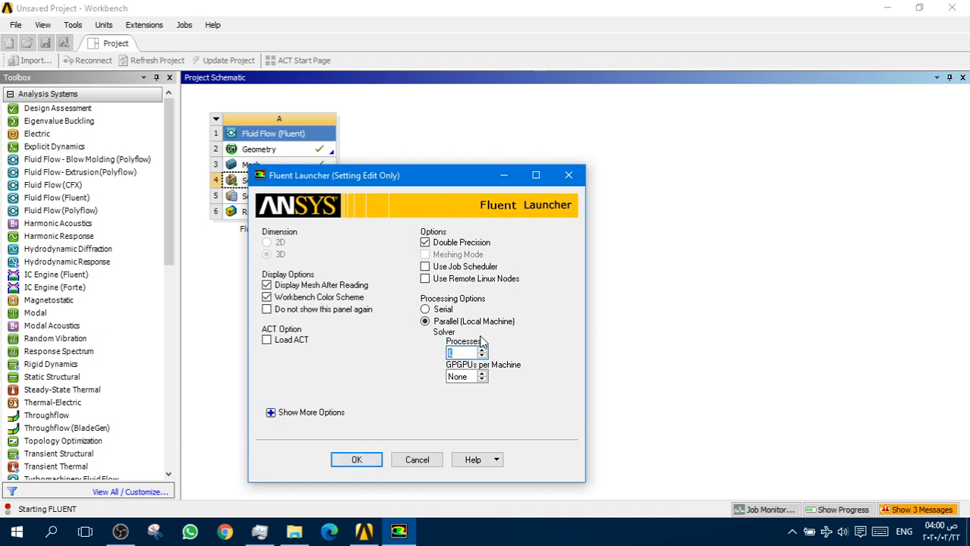
{"action": "left_click", "coordinate": [347, 463]}
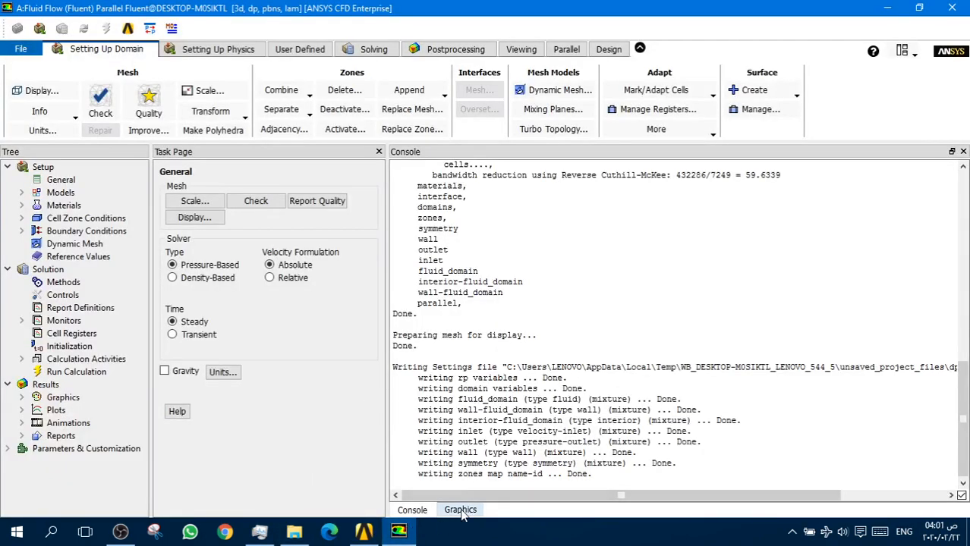
Examine the imported domain mesh from several angles, including its inlet and outlet end faces.
{"action": "left_click", "coordinate": [460, 510]}
{"action": "scroll", "coordinate": [677, 362], "scroll_direction": "up", "scroll_amount": 3}
{"action": "scroll", "coordinate": [738, 370], "scroll_direction": "down", "scroll_amount": 3}
{"action": "scroll", "coordinate": [698, 369], "scroll_direction": "up", "scroll_amount": 3}
{"action": "scroll", "coordinate": [645, 322], "scroll_direction": "down", "scroll_amount": 1}
{"action": "scroll", "coordinate": [660, 330], "scroll_direction": "down", "scroll_amount": 2}
{"action": "left_click_drag", "start_coordinate": [800, 392], "coordinate": [745, 358]}
{"action": "scroll", "coordinate": [758, 389], "scroll_direction": "up", "scroll_amount": 1}
{"action": "scroll", "coordinate": [755, 389], "scroll_direction": "down", "scroll_amount": 1}
{"action": "left_click_drag", "start_coordinate": [637, 337], "coordinate": [431, 282]}
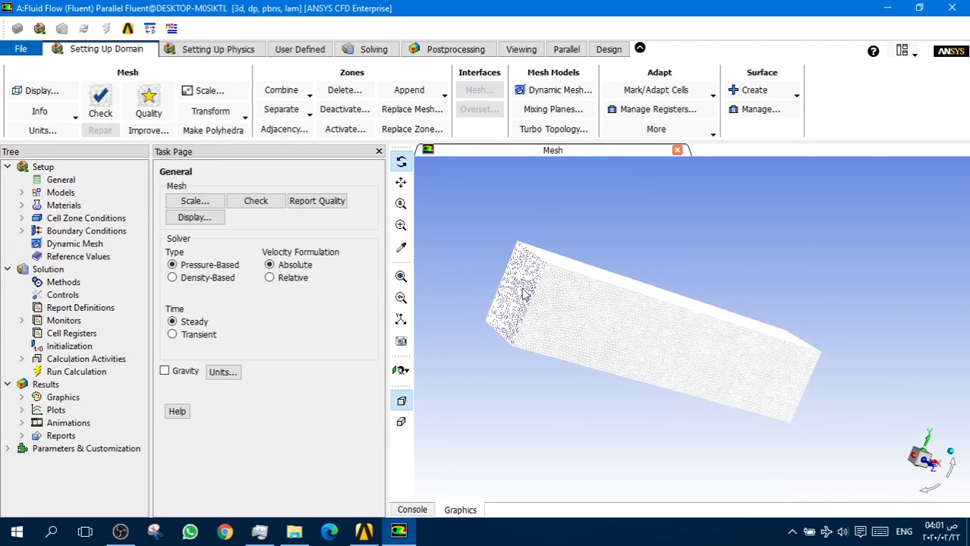
{"action": "left_click_drag", "start_coordinate": [541, 287], "coordinate": [721, 387]}
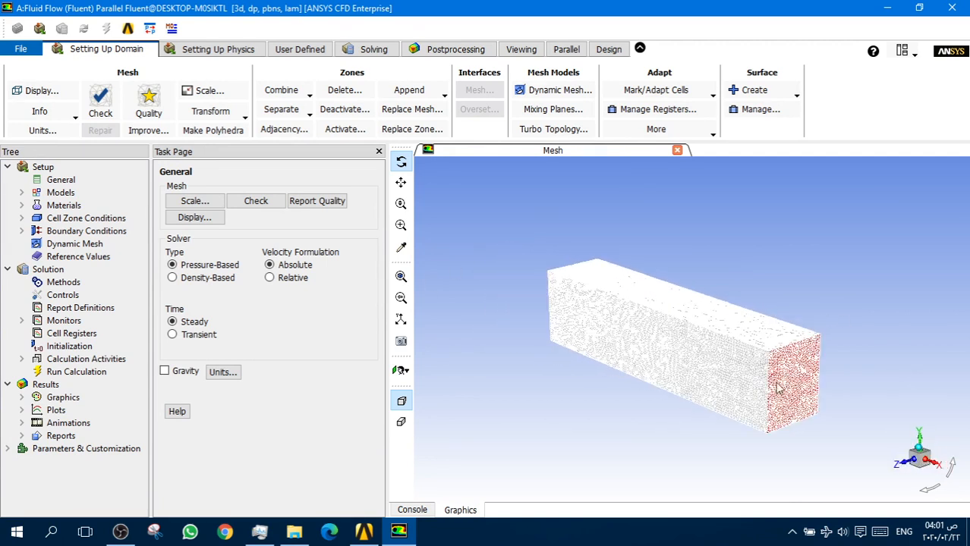
Enable gravity with an acceleration of -9.81 m/s2 in the Y direction.
{"action": "left_click", "coordinate": [185, 371]}
{"action": "left_click", "coordinate": [203, 421]}
{"action": "type", "text": "-9.81"}
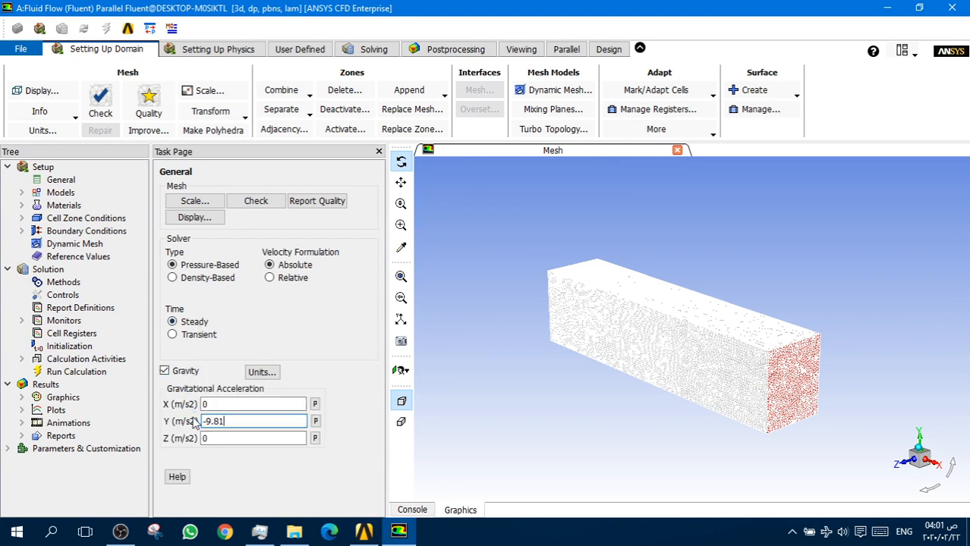
{"action": "left_click_drag", "start_coordinate": [618, 368], "coordinate": [721, 386]}
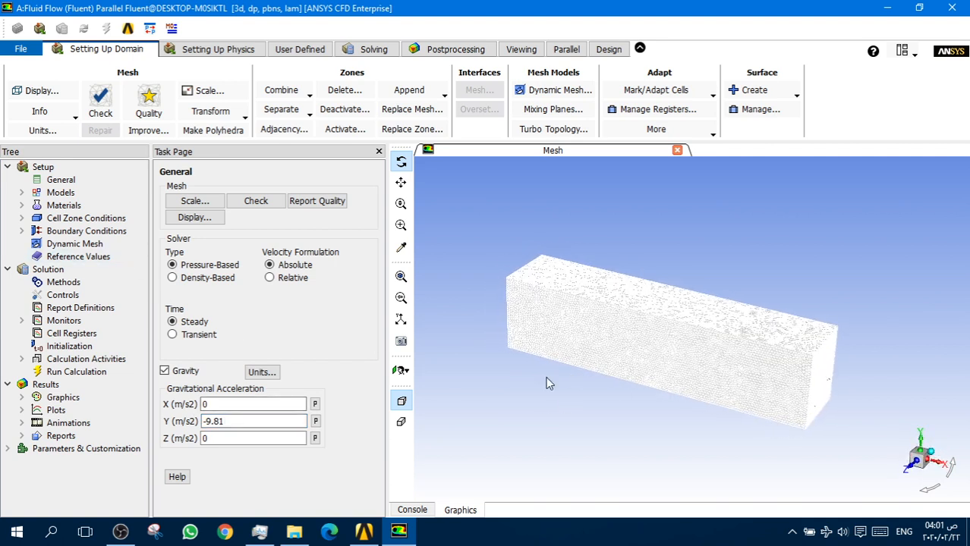
{"action": "scroll", "coordinate": [617, 343], "scroll_direction": "up", "scroll_amount": 3}
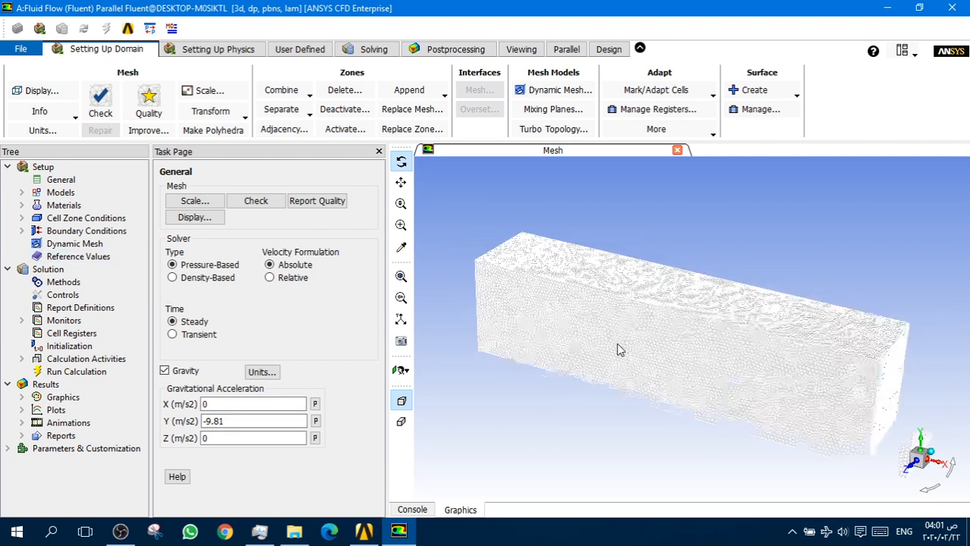
{"action": "scroll", "coordinate": [618, 343], "scroll_direction": "down", "scroll_amount": 3}
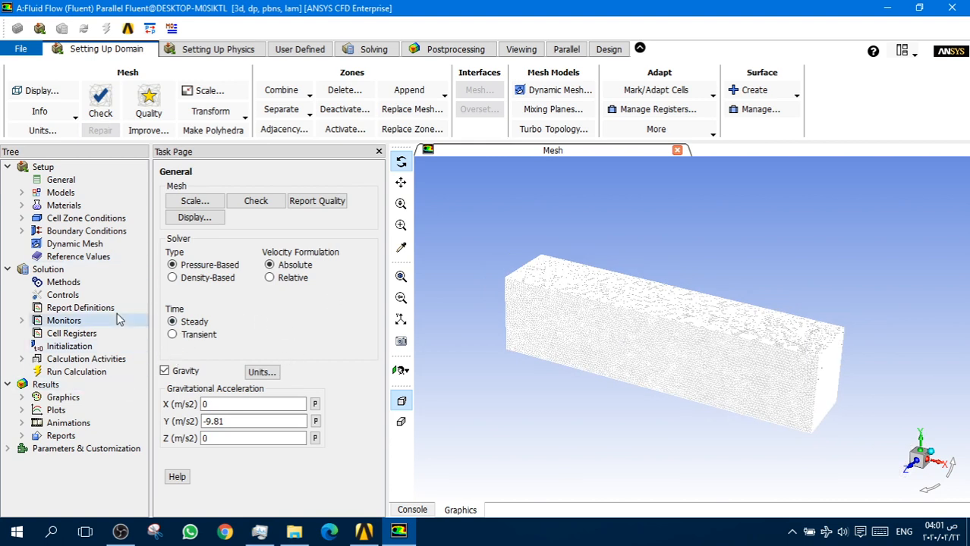
Set the viscous model to k-omega (2 eqn) with the SST variant.
{"action": "left_click", "coordinate": [107, 199]}
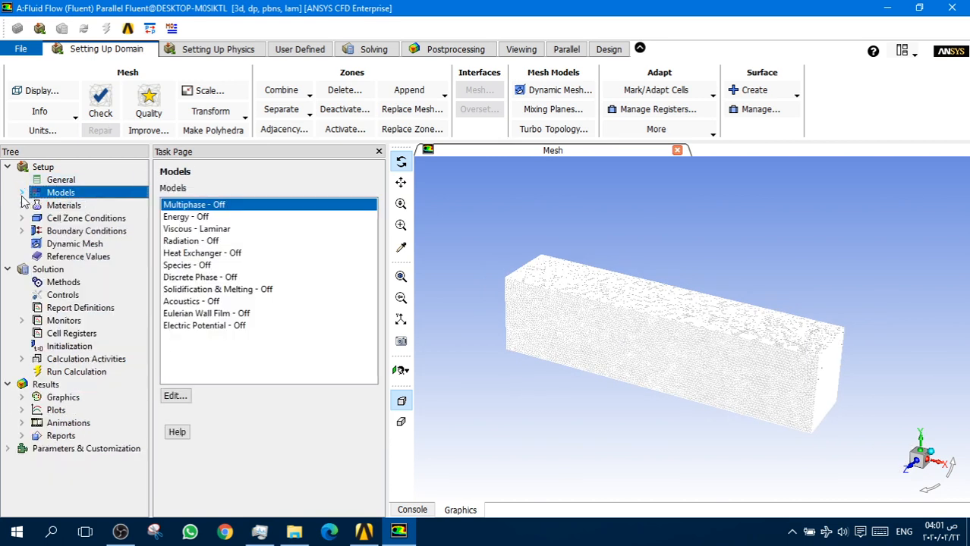
{"action": "left_click", "coordinate": [185, 229]}
{"action": "double_click", "coordinate": [183, 230]}
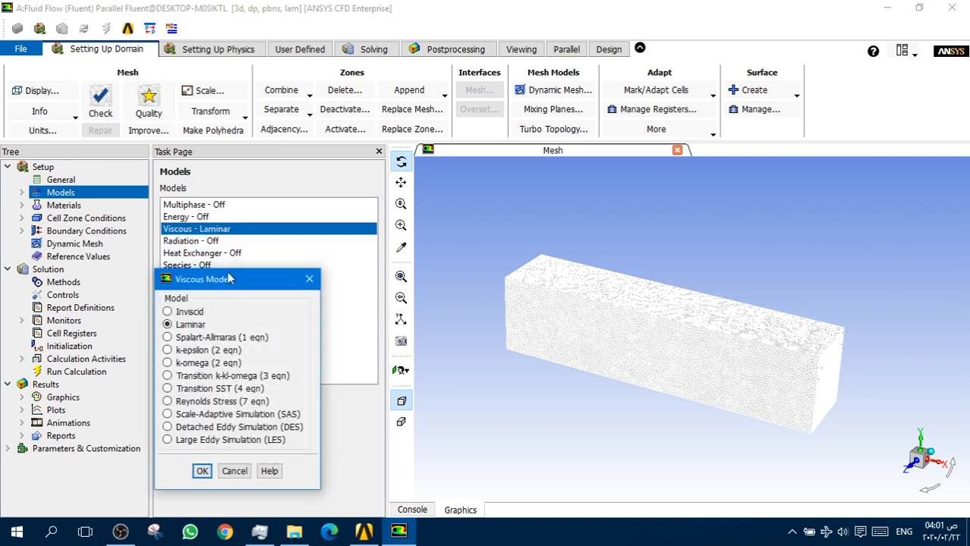
{"action": "left_click_drag", "start_coordinate": [231, 278], "coordinate": [329, 44]}
{"action": "left_click", "coordinate": [266, 113]}
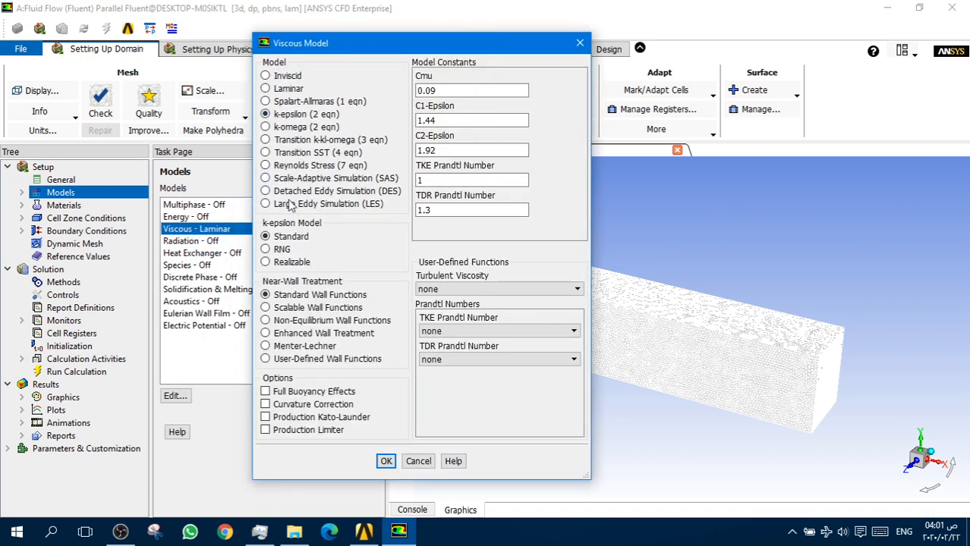
{"action": "left_click", "coordinate": [294, 127]}
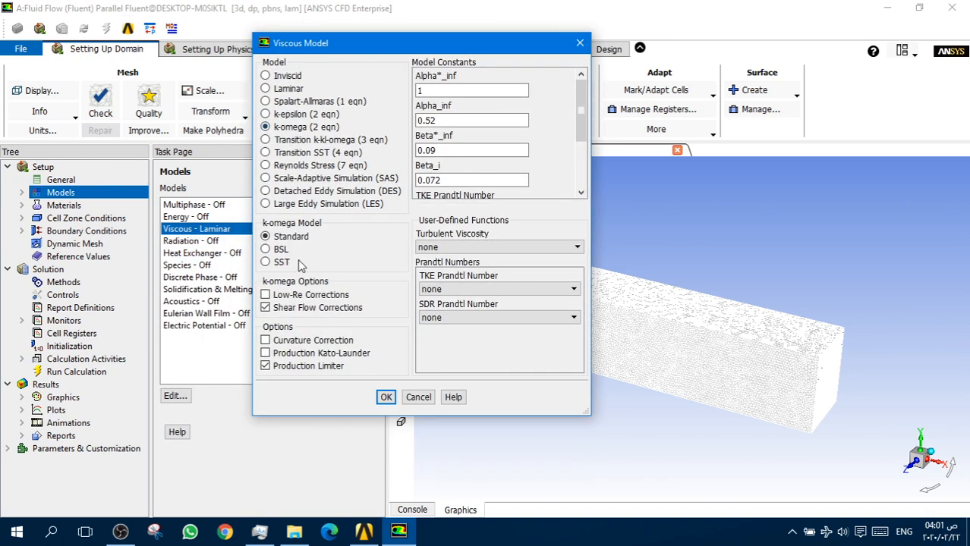
{"action": "left_click", "coordinate": [283, 262]}
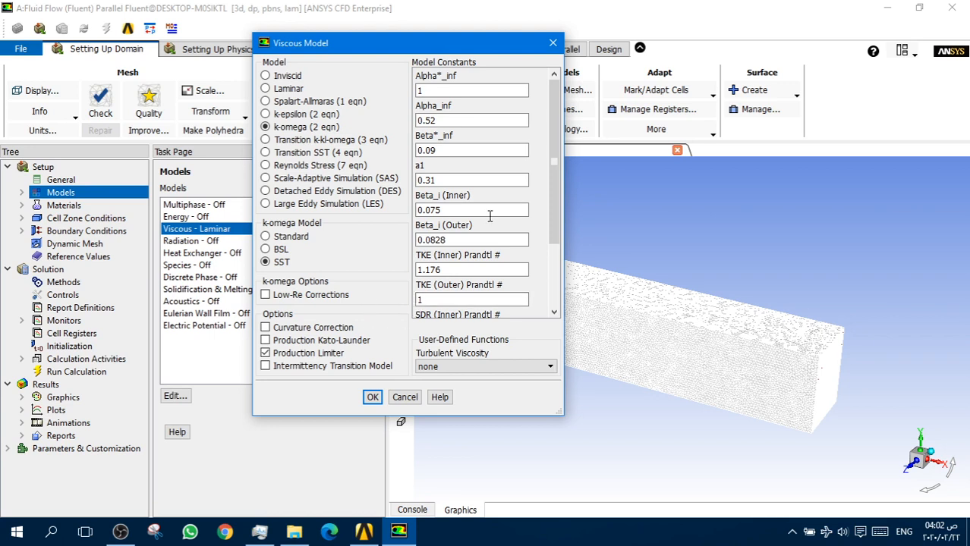
{"action": "left_click_drag", "start_coordinate": [726, 353], "coordinate": [689, 361]}
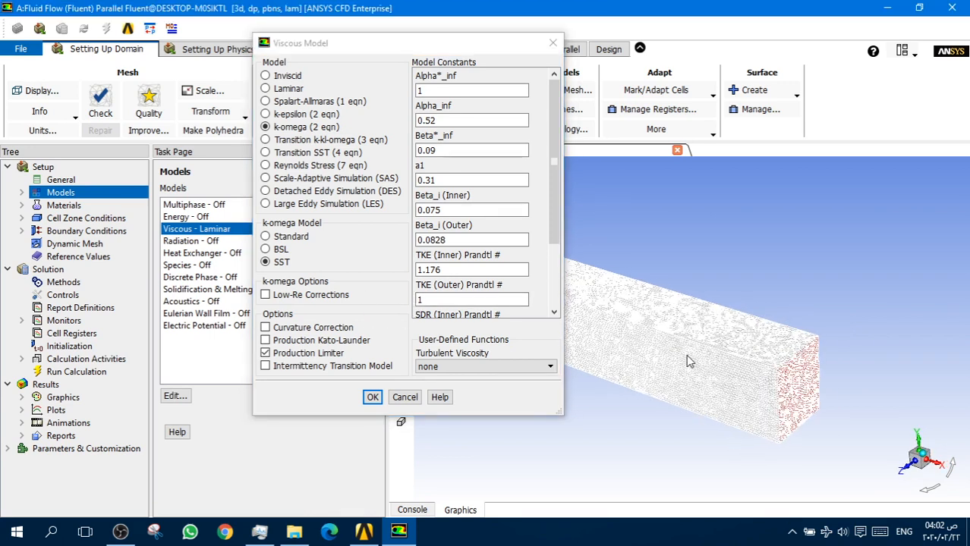
{"action": "left_click", "coordinate": [373, 396]}
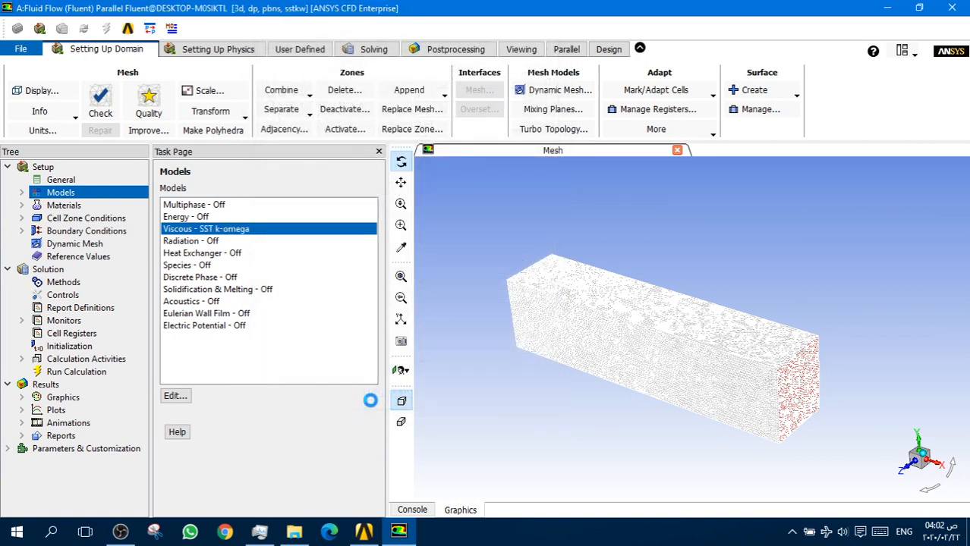
Check the air material and the material assigned to the fluid_domain cell zone.
{"action": "double_click", "coordinate": [97, 205]}
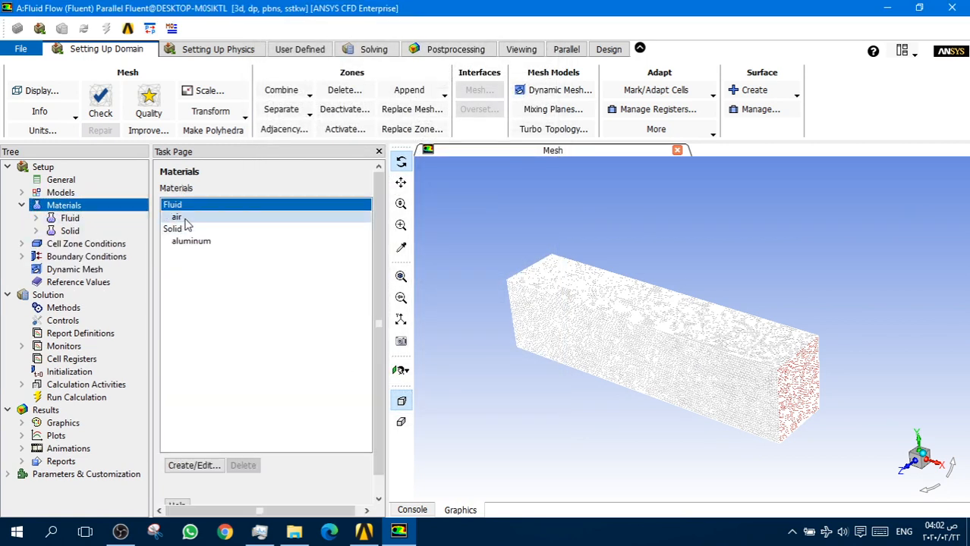
{"action": "left_click", "coordinate": [182, 218]}
{"action": "double_click", "coordinate": [69, 219]}
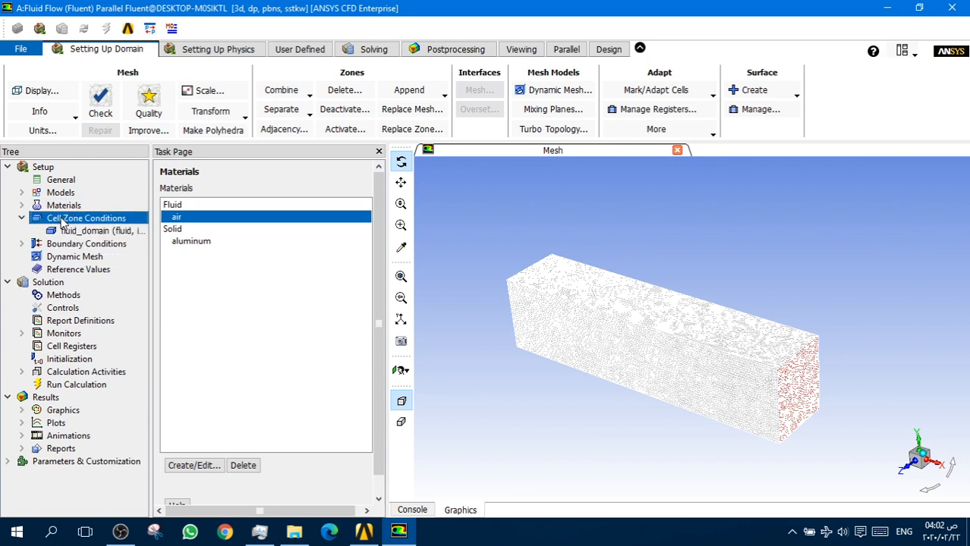
{"action": "left_click", "coordinate": [193, 216]}
{"action": "left_click", "coordinate": [193, 441]}
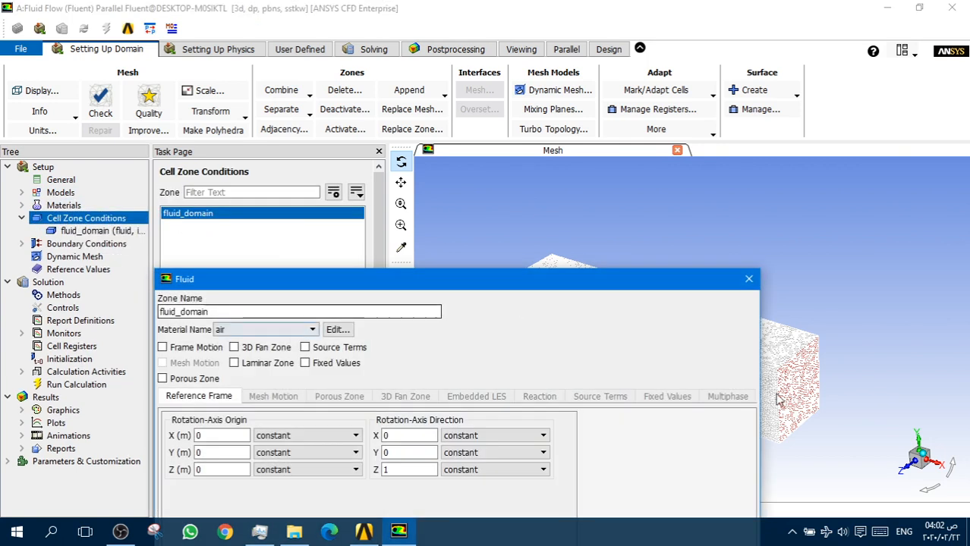
{"action": "left_click", "coordinate": [748, 278]}
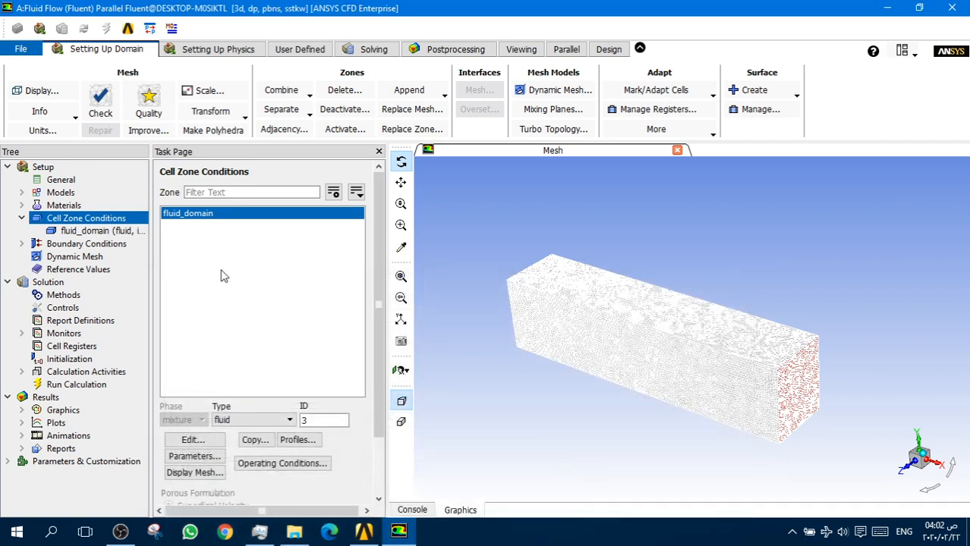
Open the velocity-inlet boundary condition of the inlet zone for editing.
{"action": "left_click", "coordinate": [86, 244]}
{"action": "left_click", "coordinate": [199, 215]}
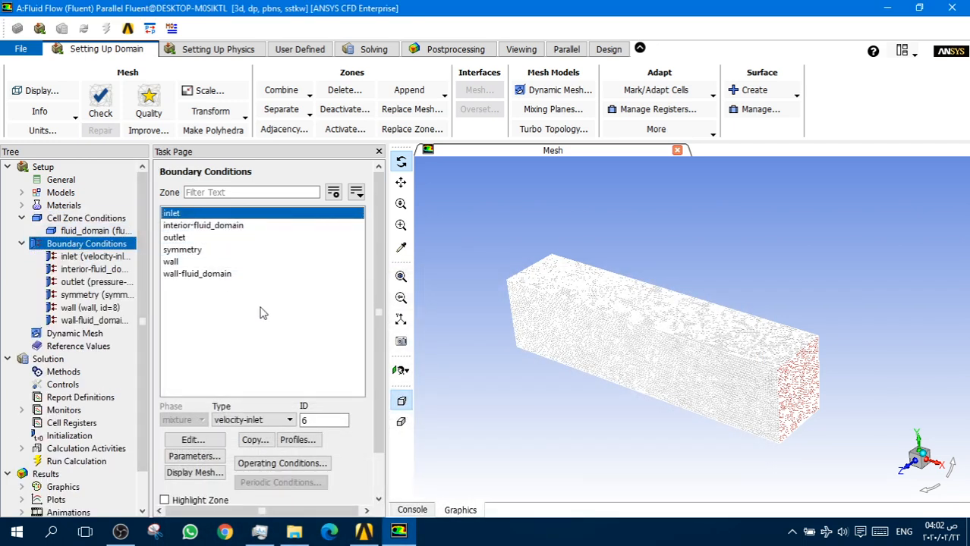
{"action": "left_click", "coordinate": [193, 440]}
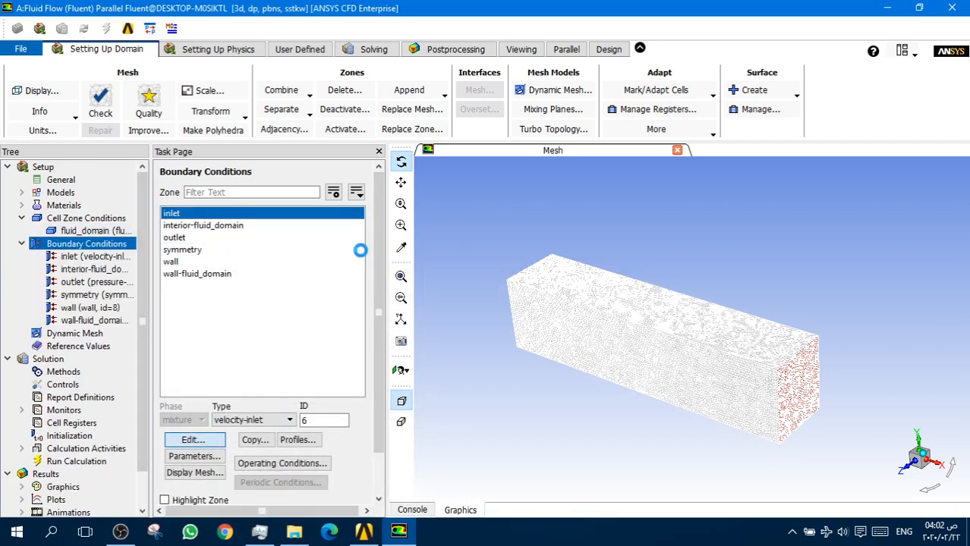
{"action": "left_click_drag", "start_coordinate": [354, 279], "coordinate": [474, 25]}
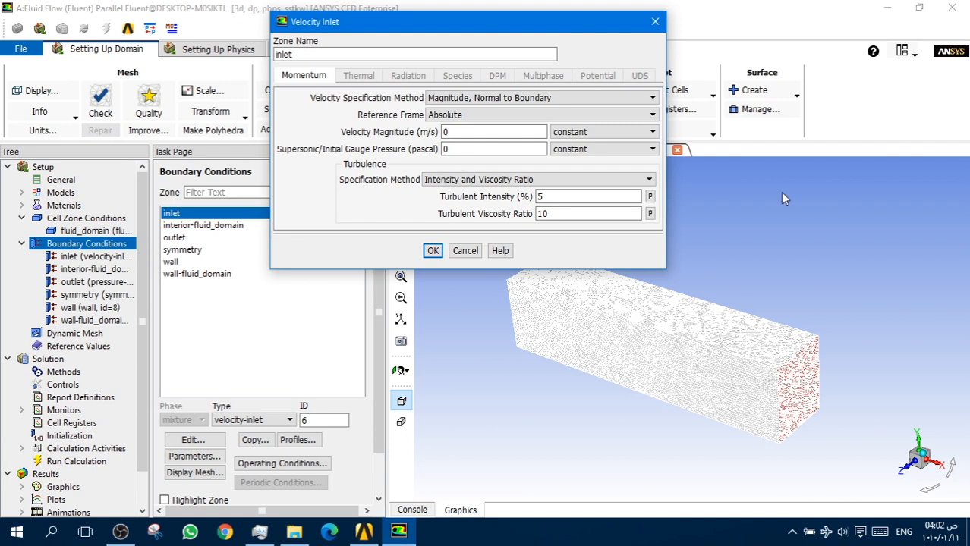
{"action": "scroll", "coordinate": [560, 375], "scroll_direction": "up", "scroll_amount": 1}
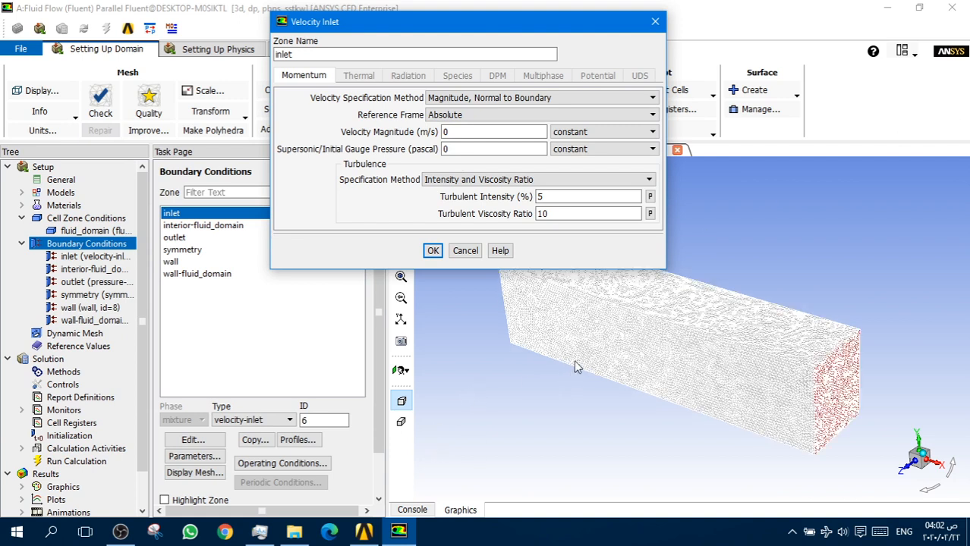
{"action": "scroll", "coordinate": [672, 298], "scroll_direction": "up", "scroll_amount": 1}
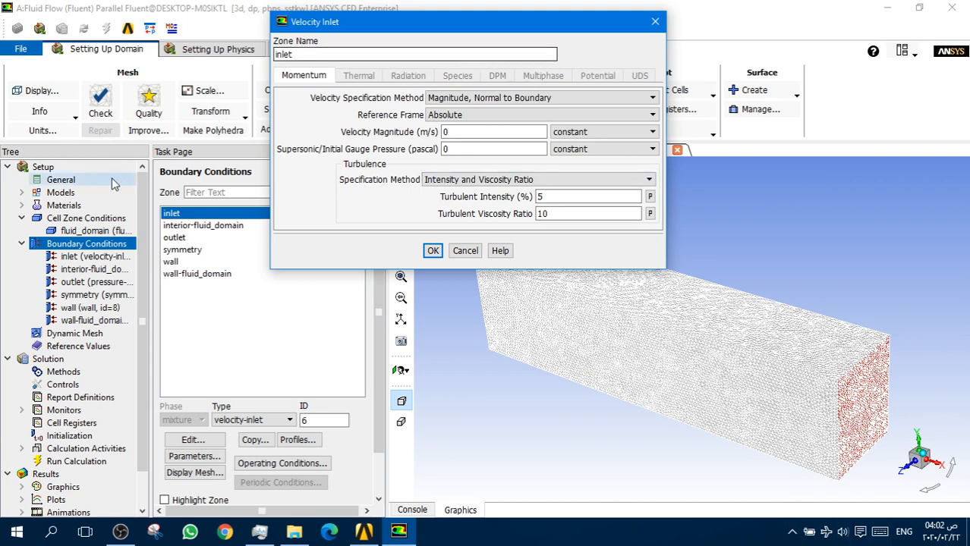
Change the velocity unit to km/h and set the inlet's velocity magnitude to 100 km/h.
{"action": "left_click", "coordinate": [64, 132]}
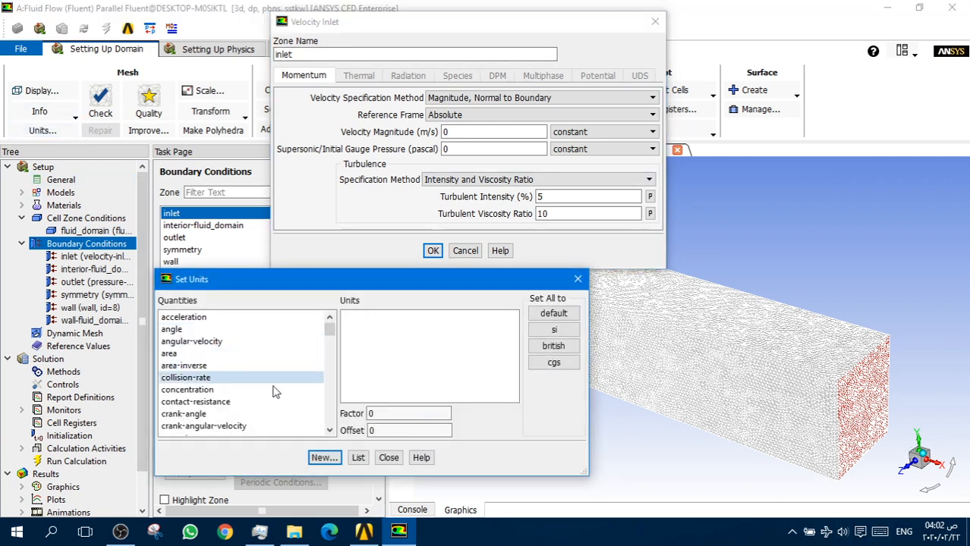
{"action": "left_click_drag", "start_coordinate": [329, 334], "coordinate": [329, 417]}
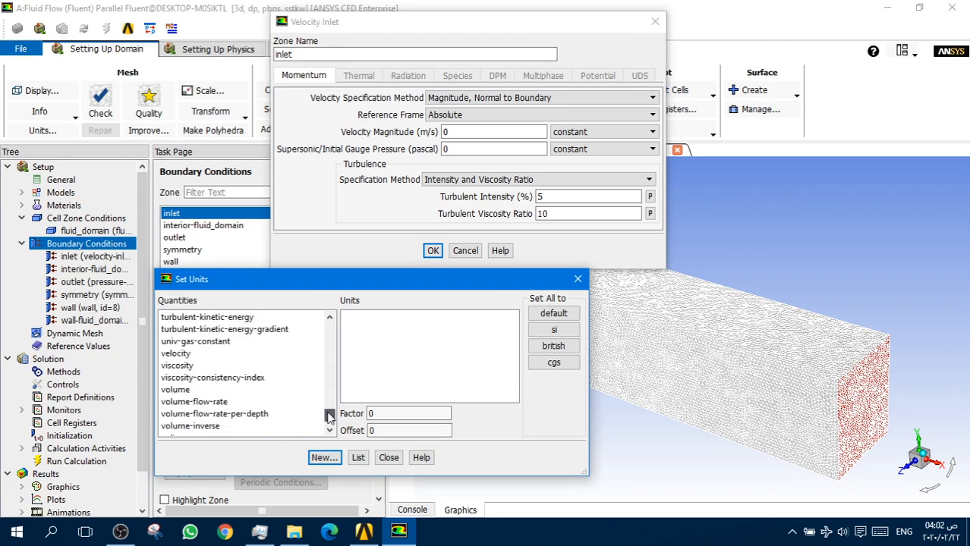
{"action": "left_click", "coordinate": [243, 357]}
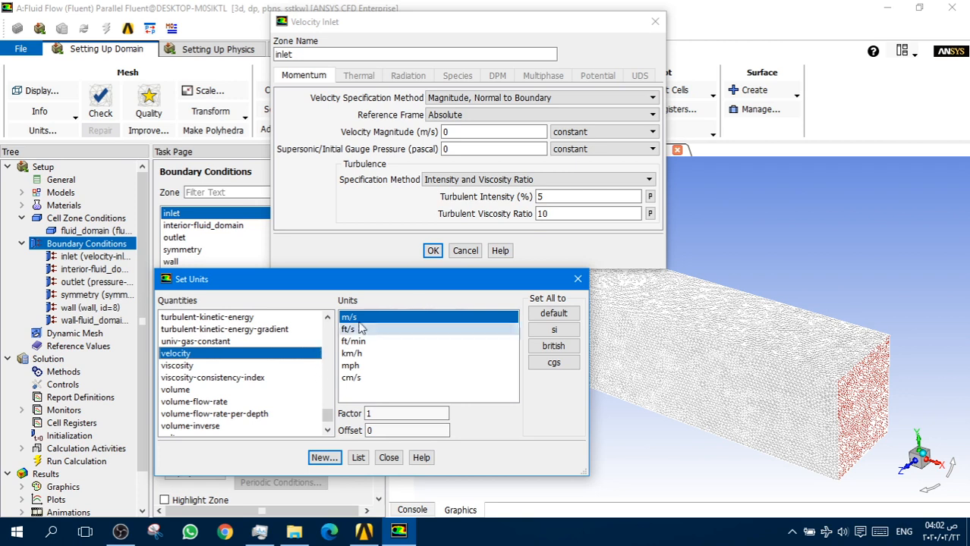
{"action": "left_click", "coordinate": [369, 357]}
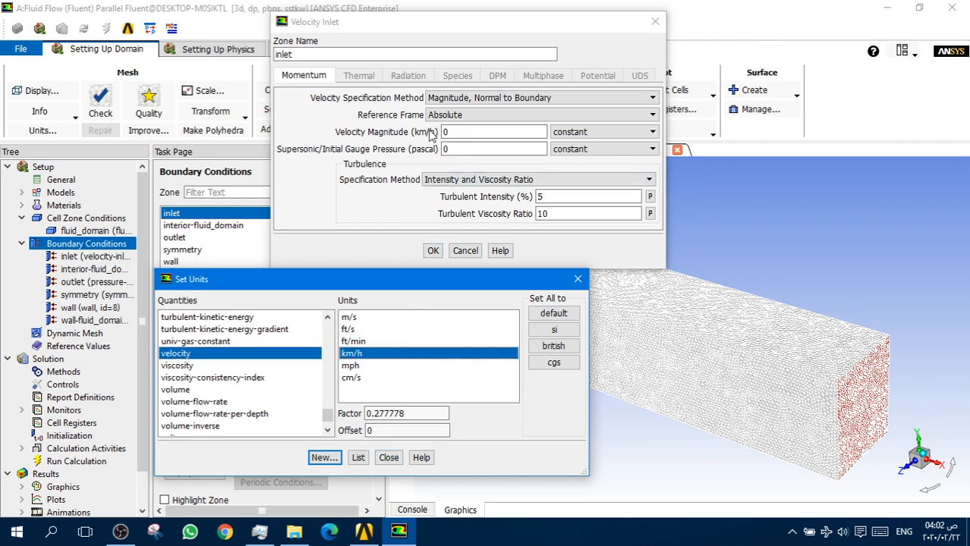
{"action": "left_click", "coordinate": [370, 317]}
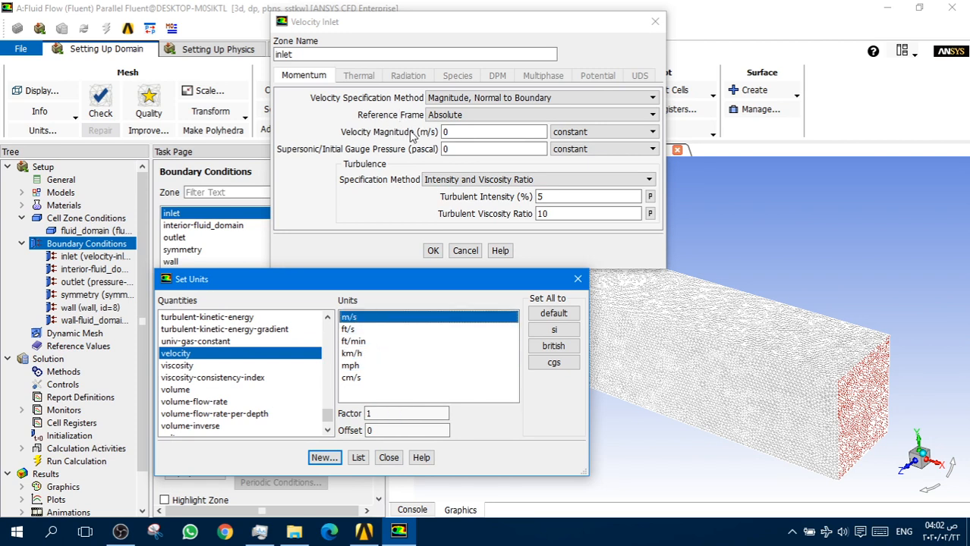
{"action": "left_click", "coordinate": [390, 354]}
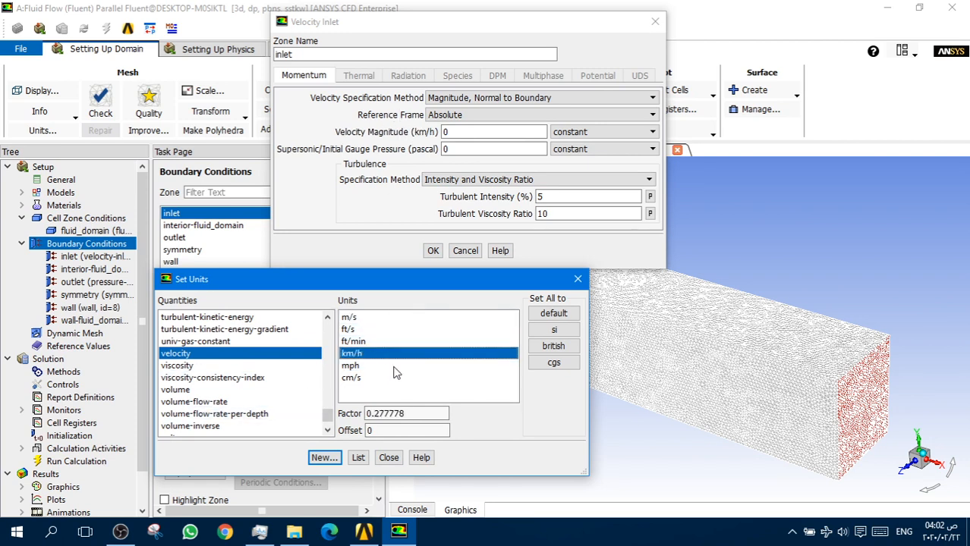
{"action": "left_click", "coordinate": [389, 457]}
{"action": "double_click", "coordinate": [446, 132]}
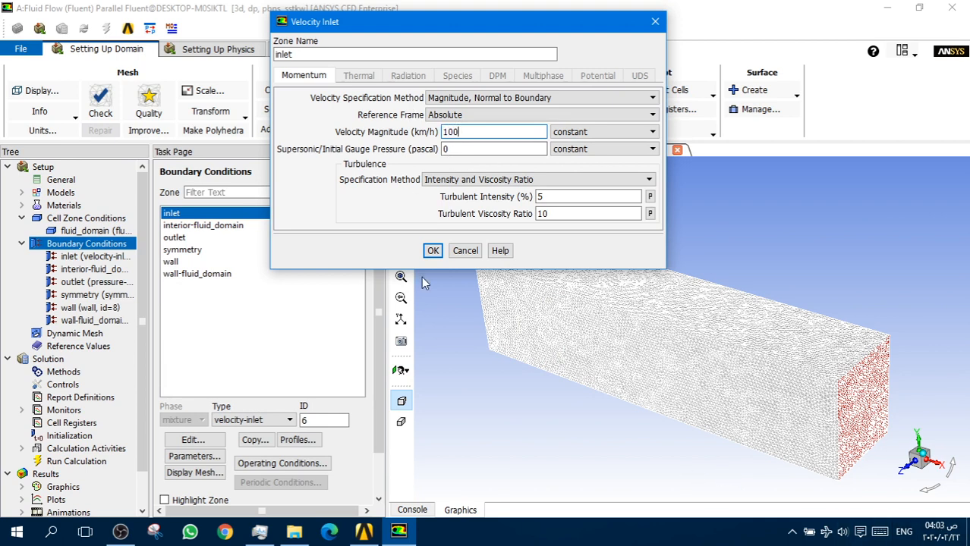
{"action": "left_click", "coordinate": [433, 250]}
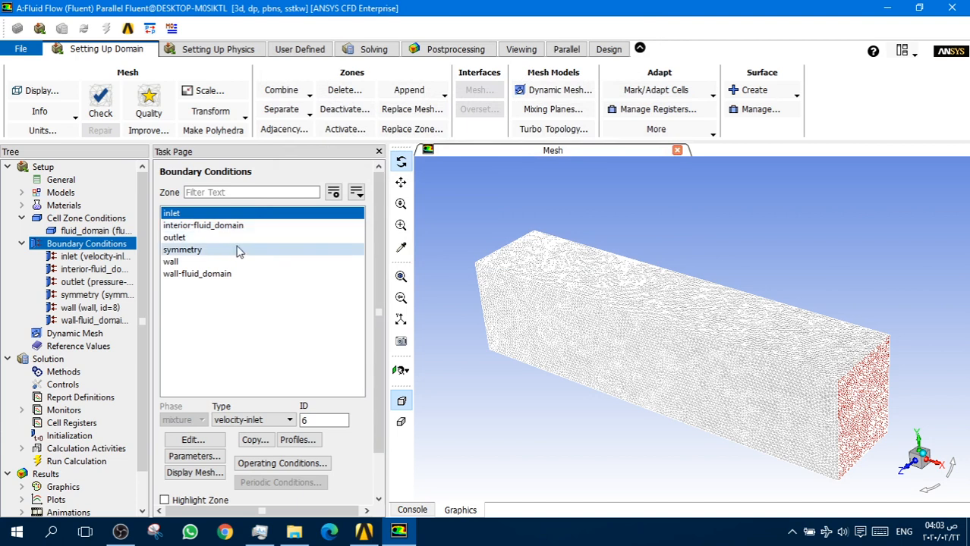
Check the boundary types assigned to the outlet, symmetry and wall zones, keeping the symmetry zone's type as symmetry.
{"action": "left_click", "coordinate": [237, 238]}
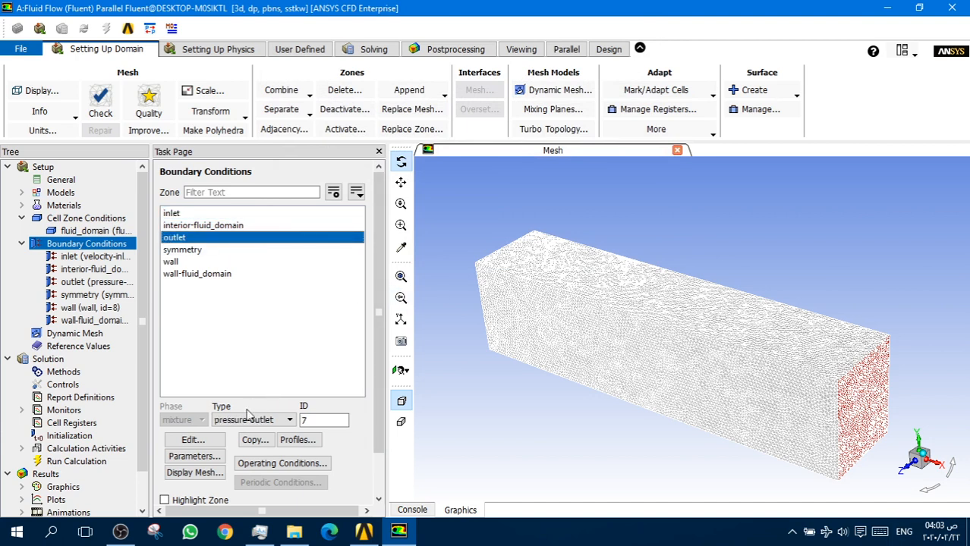
{"action": "left_click", "coordinate": [201, 250]}
{"action": "left_click", "coordinate": [277, 423]}
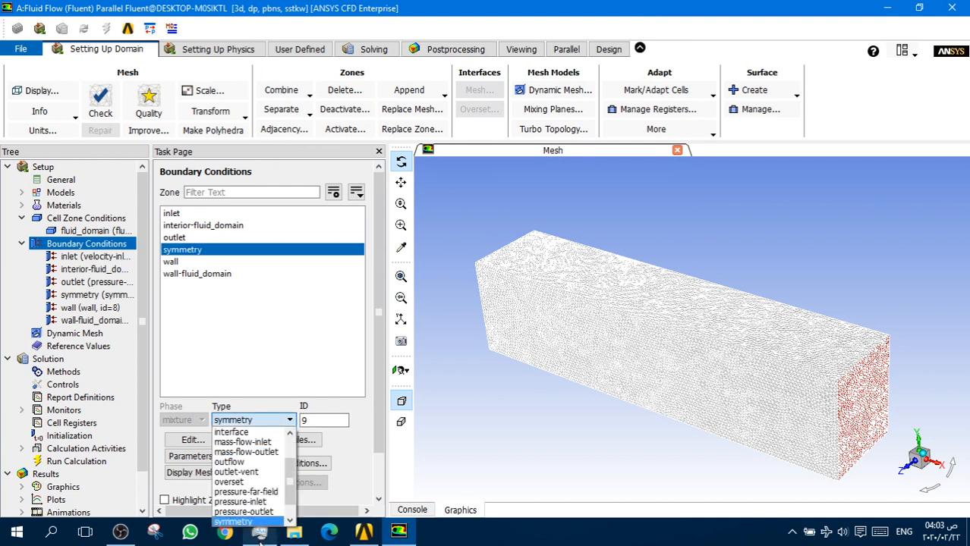
{"action": "left_click", "coordinate": [253, 494]}
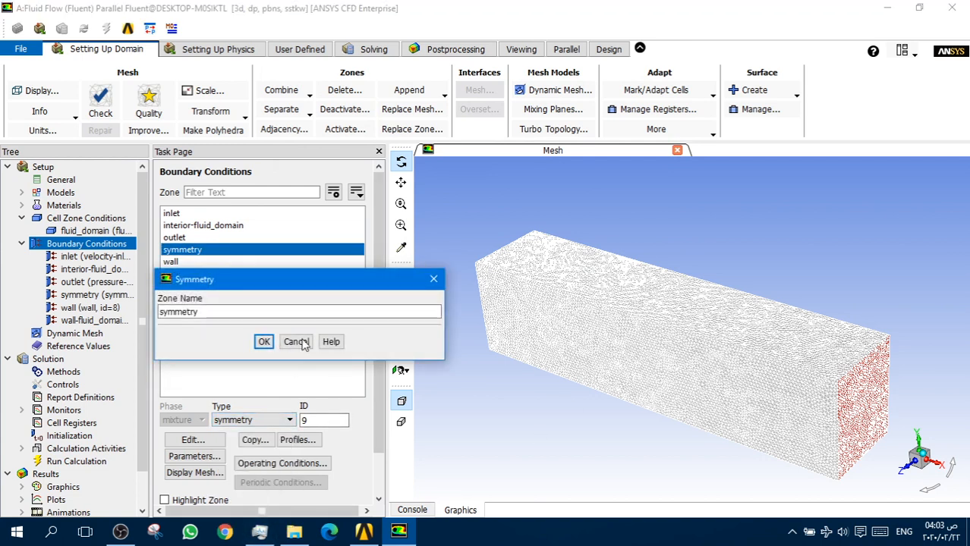
{"action": "left_click", "coordinate": [262, 342]}
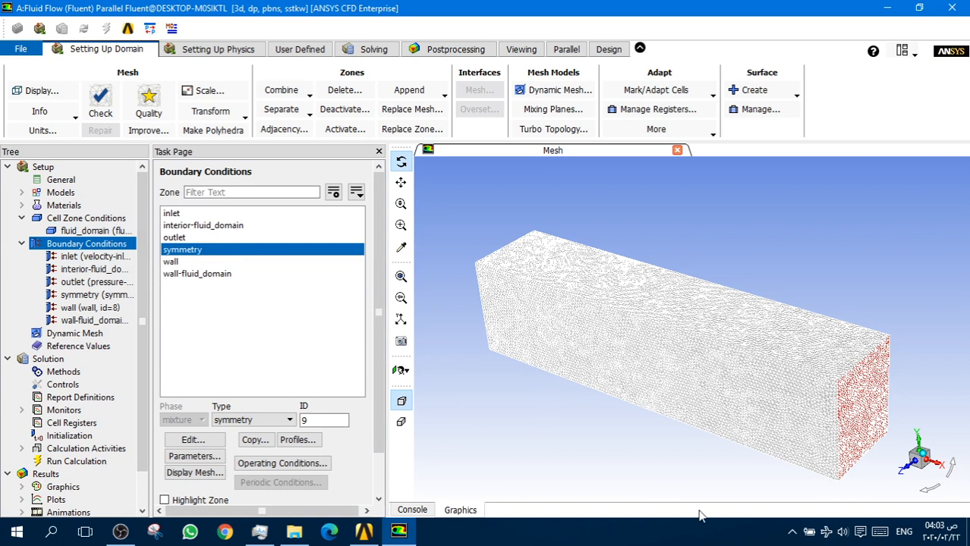
{"action": "left_click", "coordinate": [271, 262]}
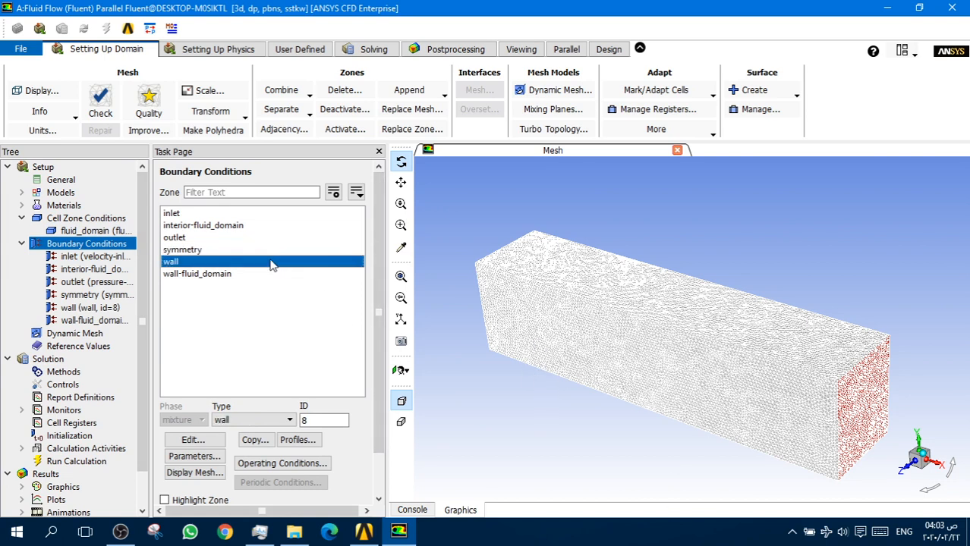
Use SIMPLE as the pressure-velocity coupling scheme in the solution methods.
{"action": "left_click", "coordinate": [21, 243]}
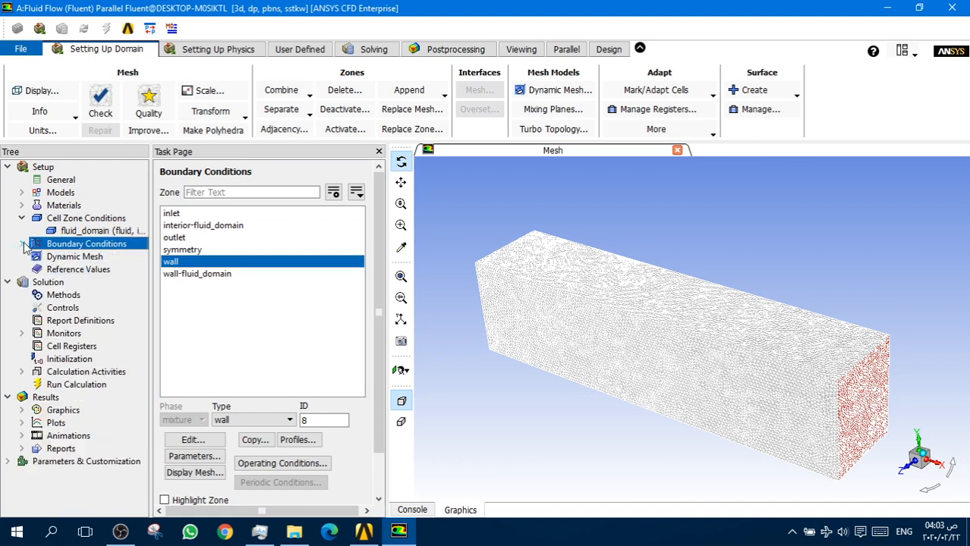
{"action": "left_click", "coordinate": [22, 217]}
{"action": "left_click", "coordinate": [101, 283]}
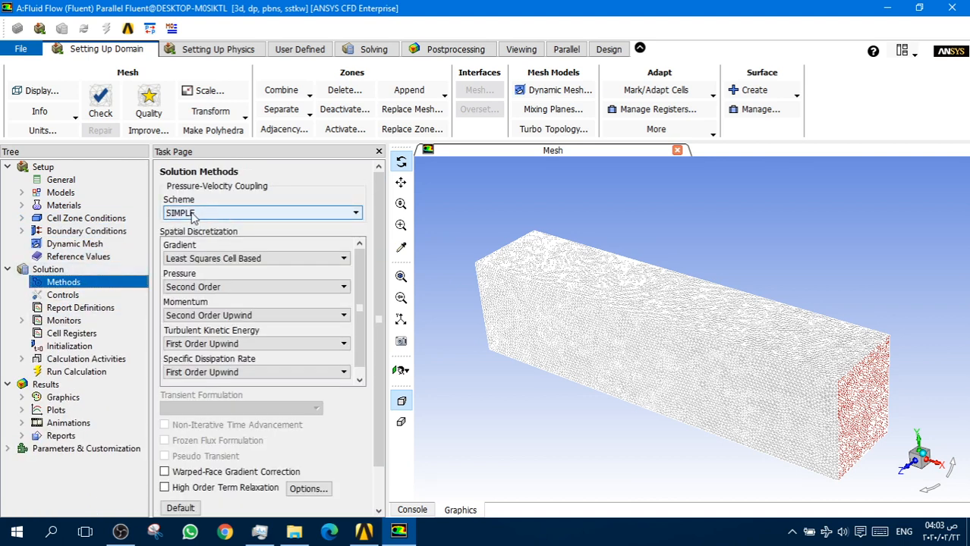
{"action": "left_click", "coordinate": [205, 214]}
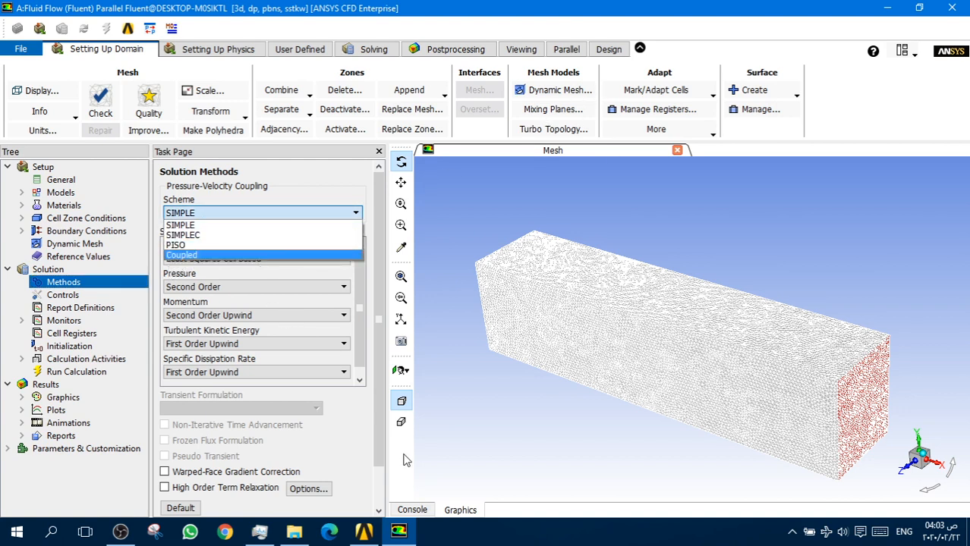
{"action": "left_click", "coordinate": [214, 226]}
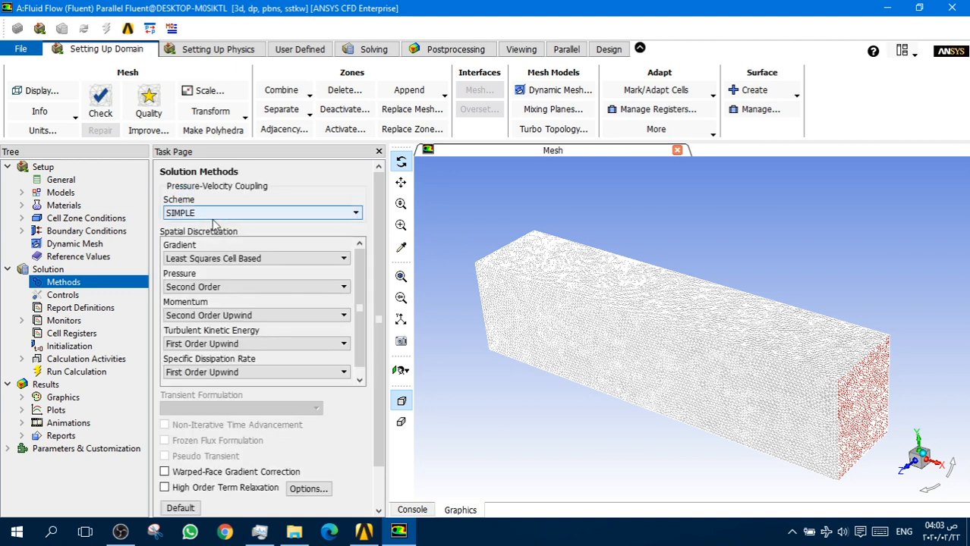
{"action": "left_click_drag", "start_coordinate": [553, 317], "coordinate": [631, 380]}
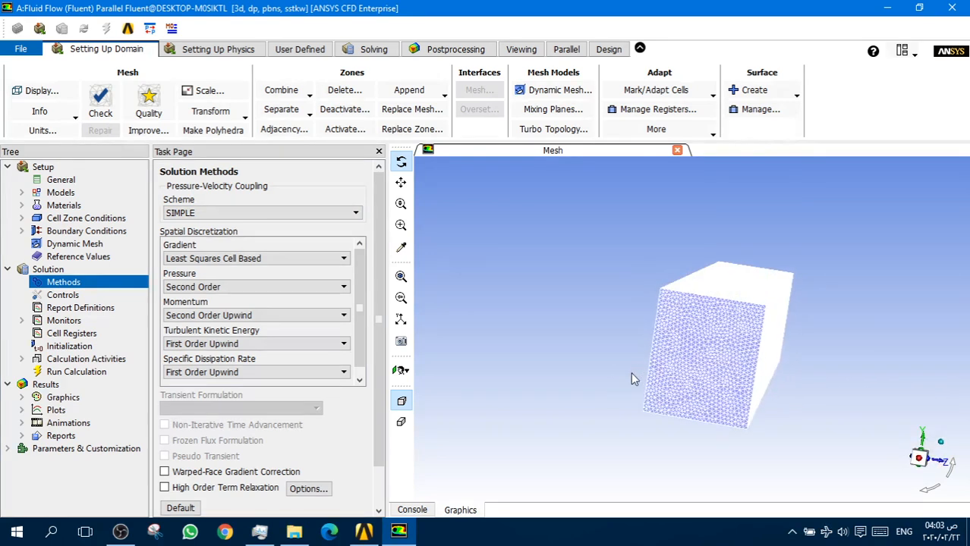
Start a new drag force report definition.
{"action": "left_click", "coordinate": [91, 308]}
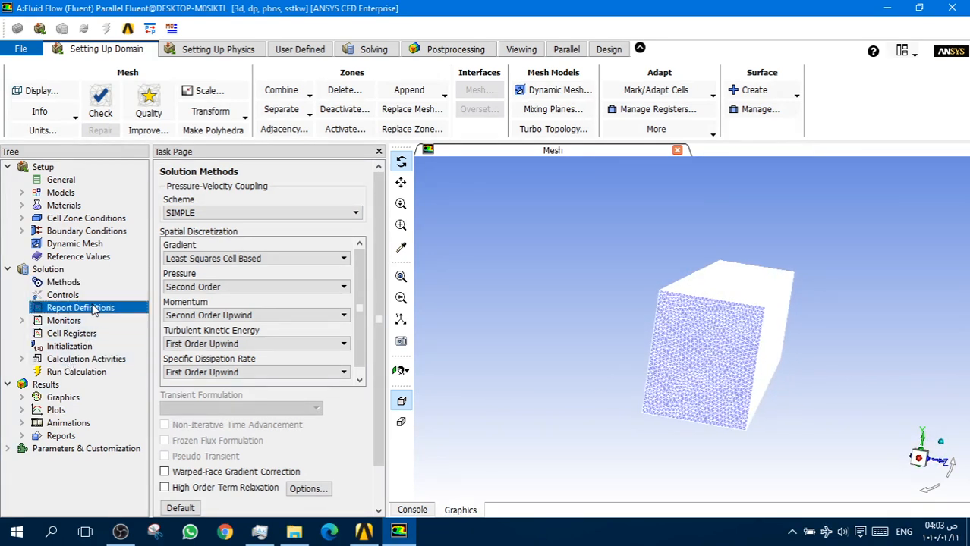
{"action": "double_click", "coordinate": [93, 309]}
{"action": "left_click_drag", "start_coordinate": [289, 220], "coordinate": [317, 34]}
{"action": "left_click", "coordinate": [228, 171]}
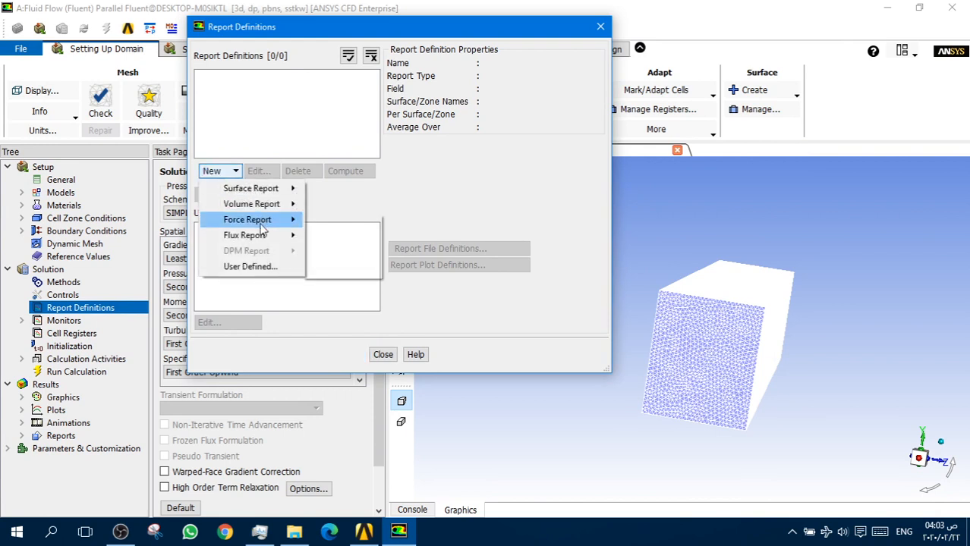
{"action": "mouse_move", "coordinate": [263, 225]}
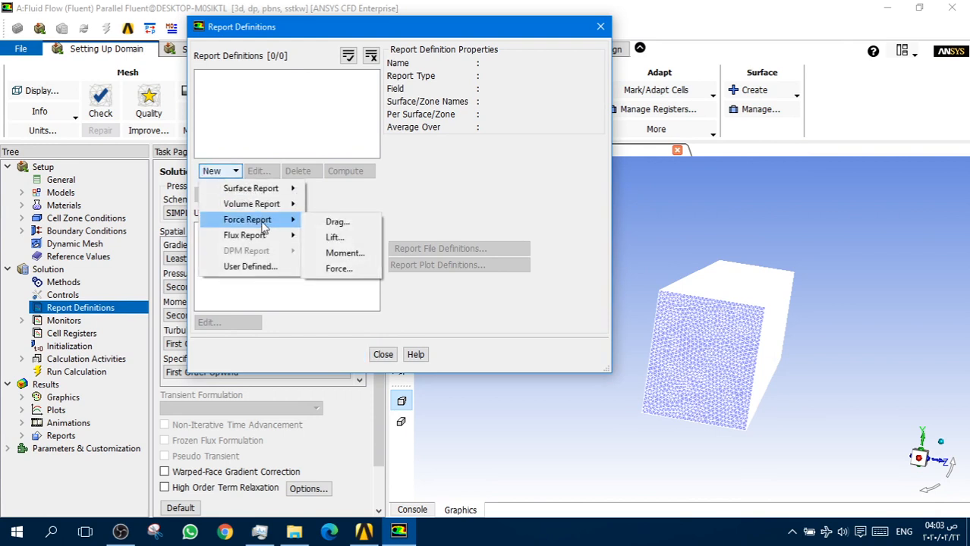
{"action": "left_click", "coordinate": [333, 222]}
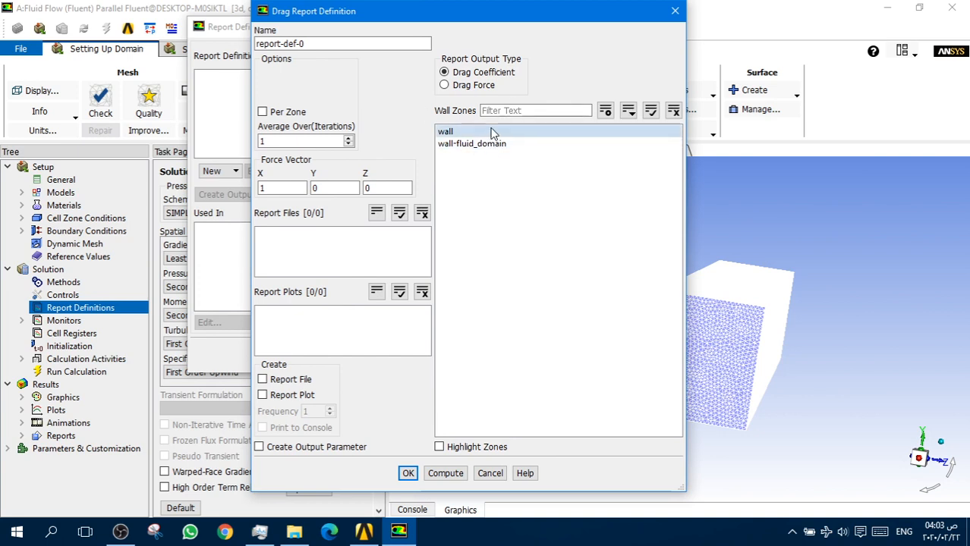
Examine the symmetry side of the domain mesh around the truck profile.
{"action": "left_click_drag", "start_coordinate": [729, 313], "coordinate": [748, 399]}
{"action": "scroll", "coordinate": [752, 387], "scroll_direction": "up", "scroll_amount": 4}
{"action": "scroll", "coordinate": [754, 392], "scroll_direction": "down", "scroll_amount": 4}
{"action": "scroll", "coordinate": [755, 381], "scroll_direction": "up", "scroll_amount": 6}
{"action": "scroll", "coordinate": [754, 383], "scroll_direction": "down", "scroll_amount": 3}
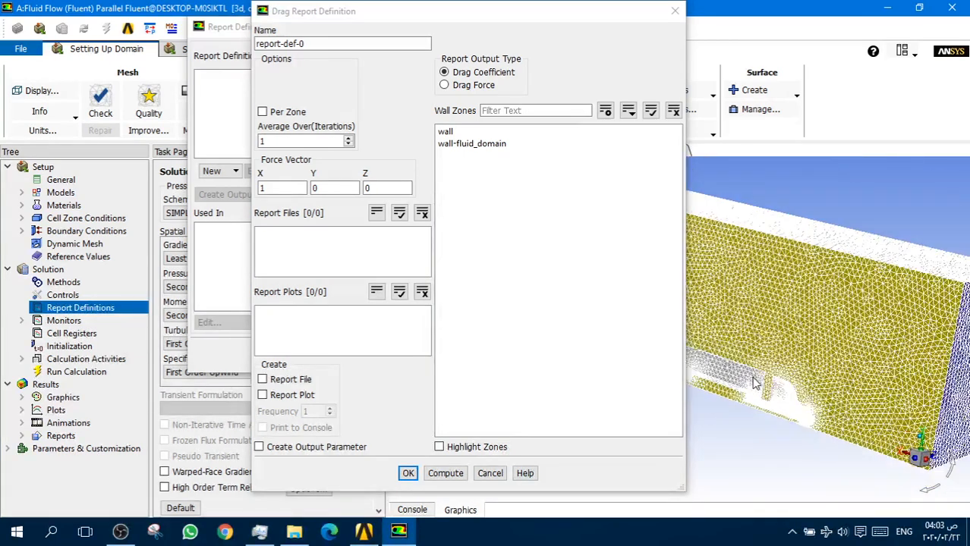
{"action": "scroll", "coordinate": [753, 384], "scroll_direction": "down", "scroll_amount": 3}
Switch to the Meshing application and hide the large domain side face that contains the truck cutout.
{"action": "left_click", "coordinate": [76, 232]}
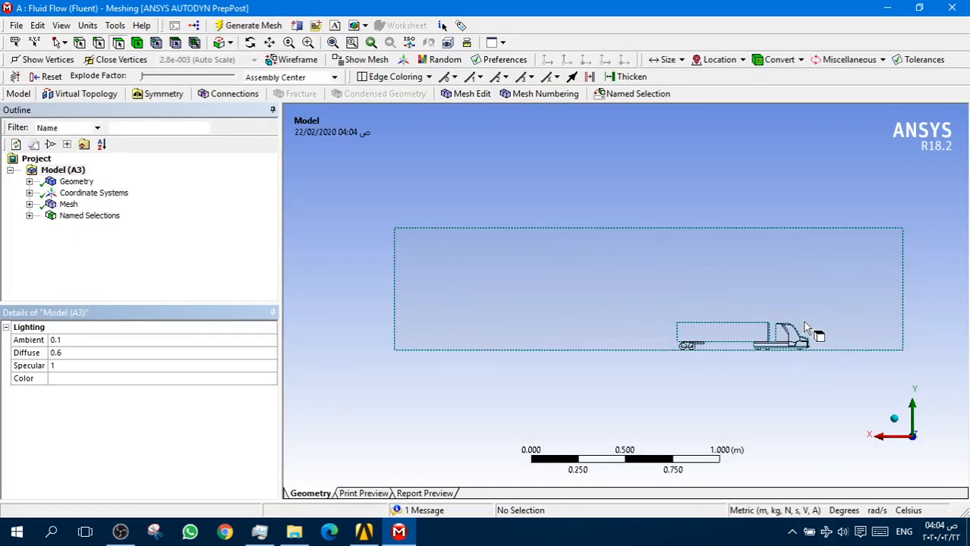
{"action": "left_click_drag", "start_coordinate": [837, 296], "coordinate": [632, 363]}
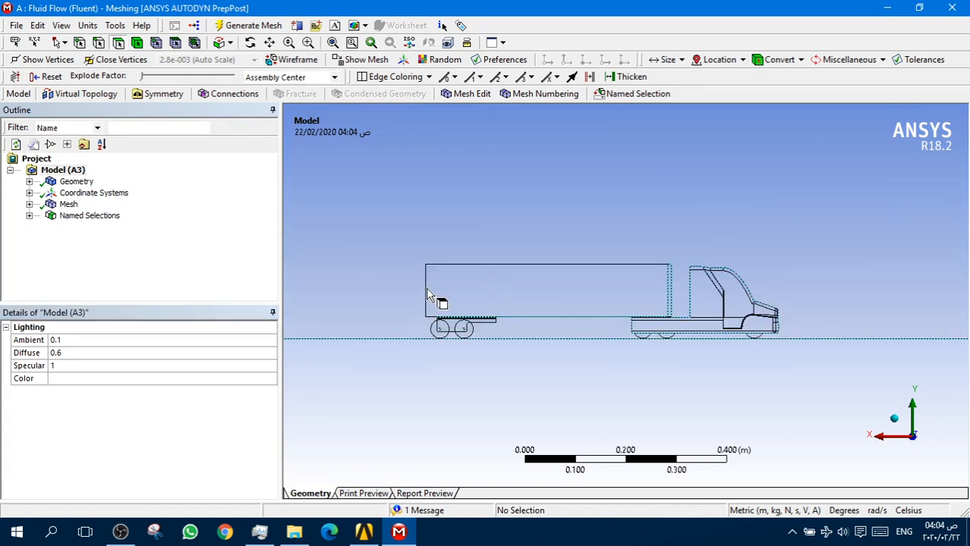
{"action": "left_click", "coordinate": [410, 230]}
{"action": "right_click", "coordinate": [411, 225]}
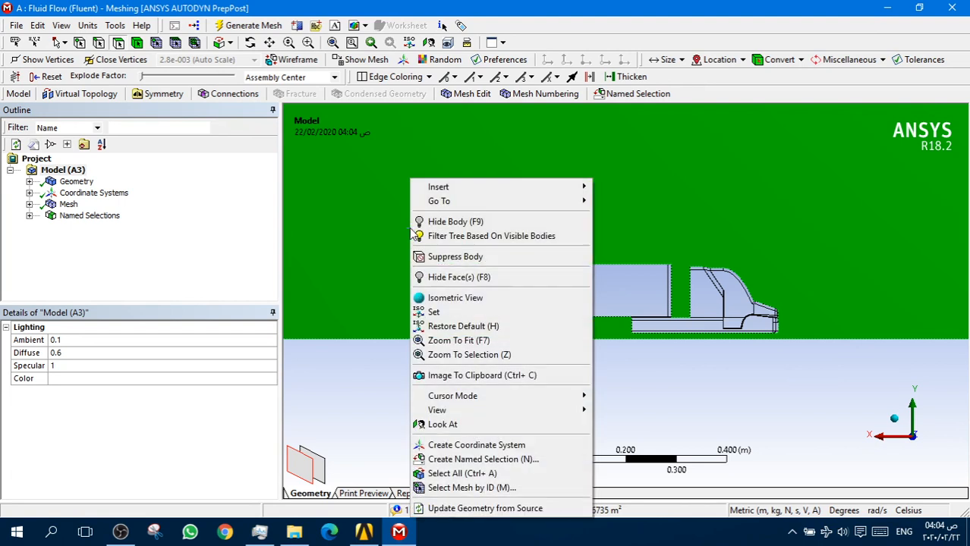
{"action": "left_click", "coordinate": [468, 279]}
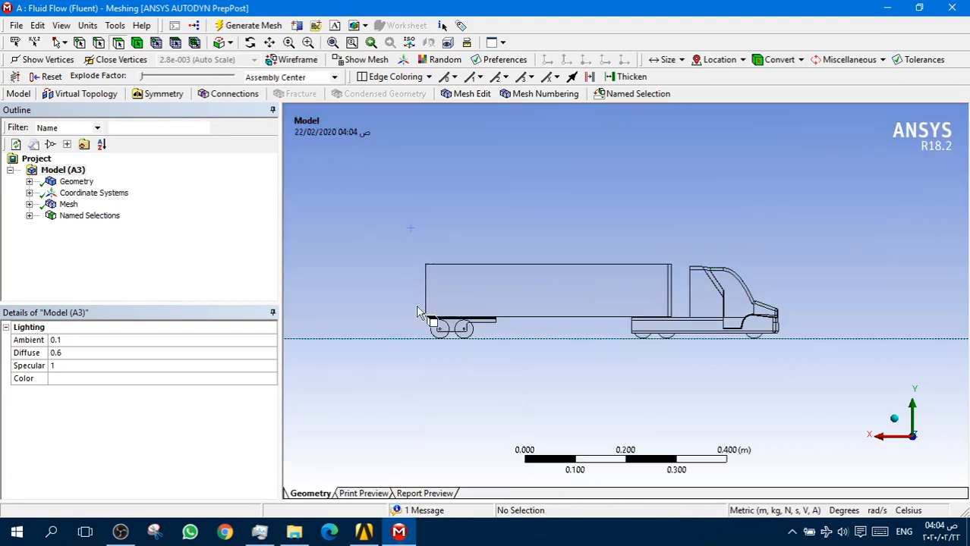
Hide the opposite large side face of the domain behind the truck.
{"action": "left_click", "coordinate": [371, 325]}
{"action": "middle_click_drag", "start_coordinate": [372, 325], "coordinate": [381, 368]}
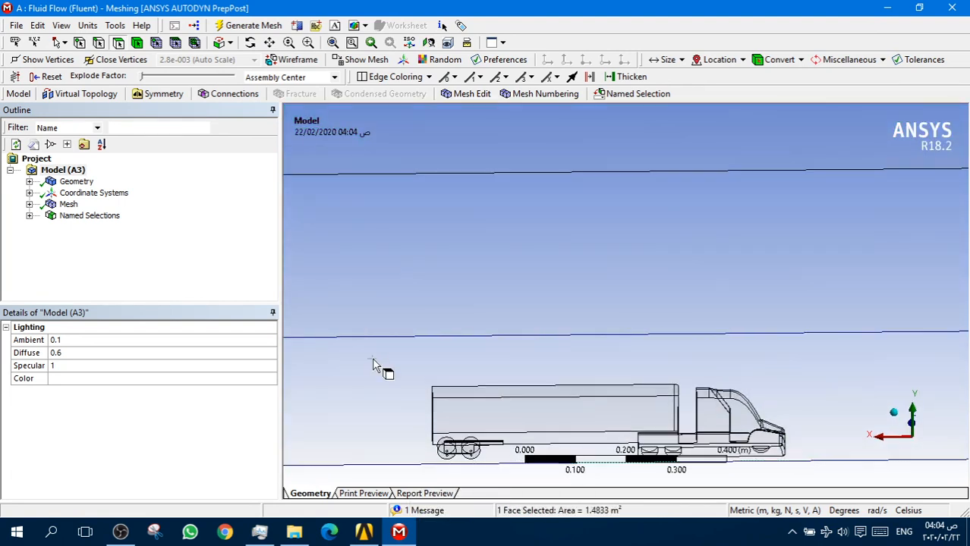
{"action": "right_click", "coordinate": [372, 359]}
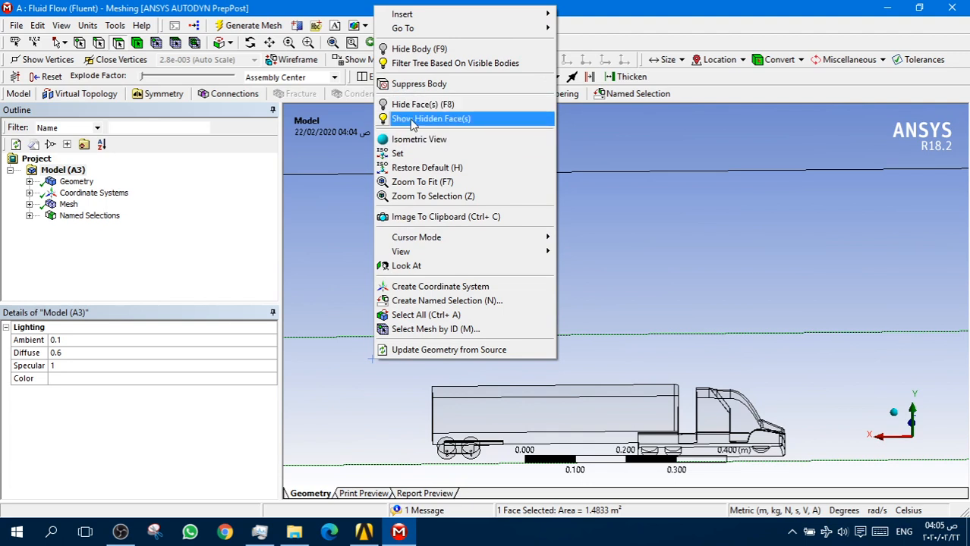
{"action": "left_click", "coordinate": [414, 104]}
{"action": "middle_click_drag", "start_coordinate": [572, 262], "coordinate": [566, 268]}
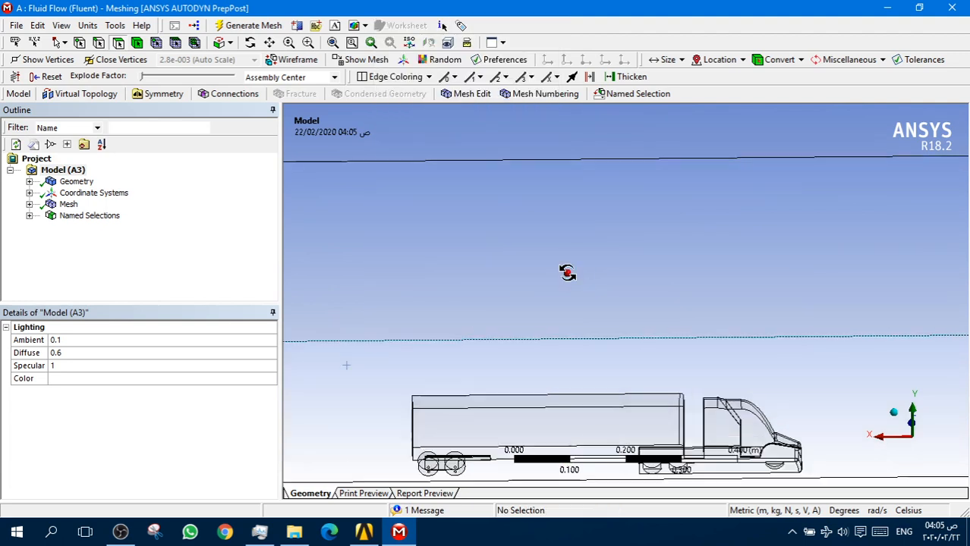
Hide the remaining large domain faces that cover the truck.
{"action": "left_click", "coordinate": [574, 281]}
{"action": "right_click", "coordinate": [575, 279]}
{"action": "left_click", "coordinate": [553, 266]}
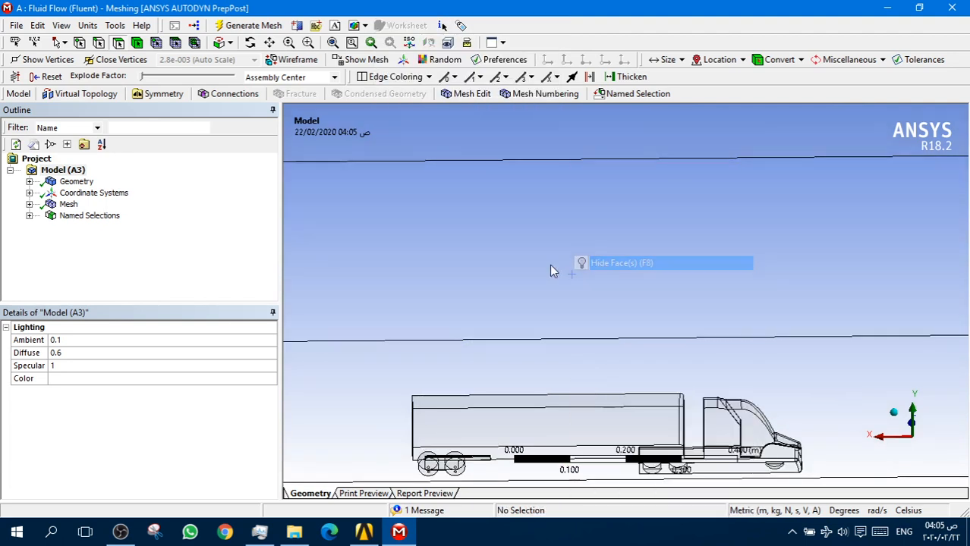
{"action": "right_click", "coordinate": [431, 274]}
{"action": "left_click", "coordinate": [345, 275]}
{"action": "scroll", "coordinate": [403, 354], "scroll_direction": "down", "scroll_amount": 1}
{"action": "middle_click_drag", "start_coordinate": [403, 360], "coordinate": [408, 327]}
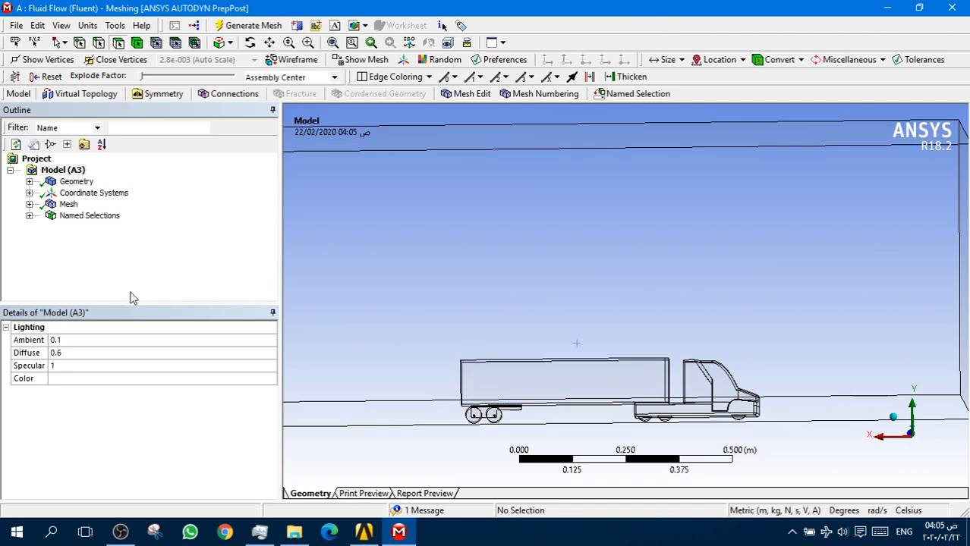
Switch to box selection and select all the faces of the truck.
{"action": "left_click", "coordinate": [61, 43]}
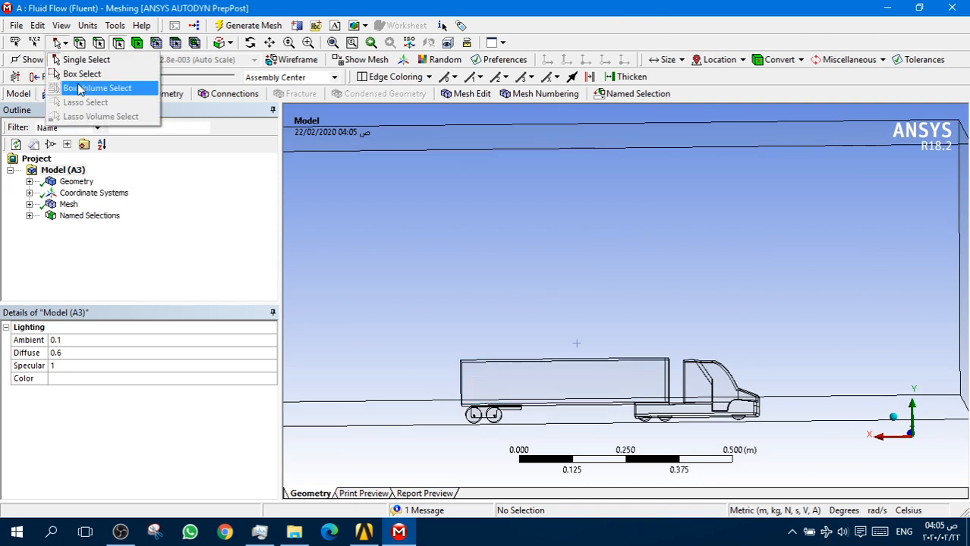
{"action": "left_click", "coordinate": [80, 73]}
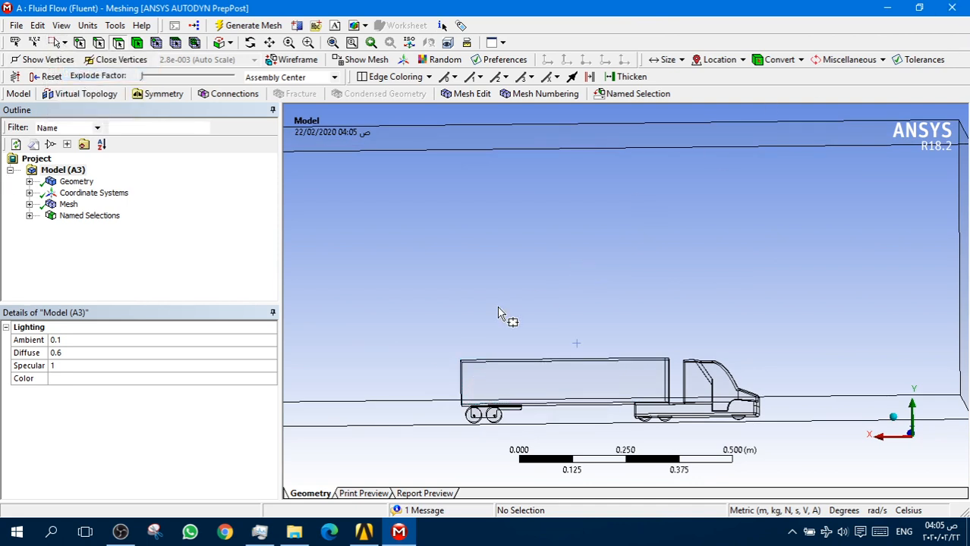
{"action": "left_click_drag", "start_coordinate": [386, 320], "coordinate": [818, 461]}
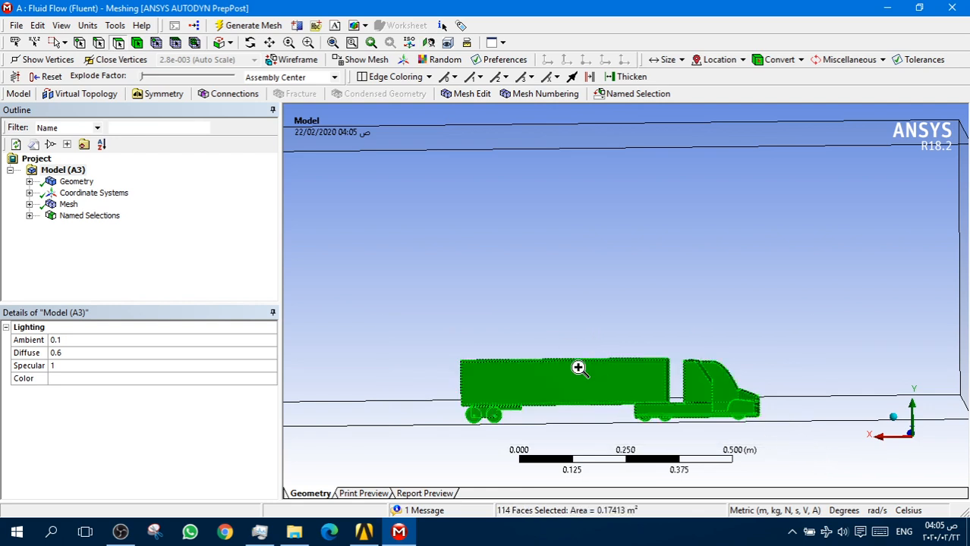
{"action": "right_click", "coordinate": [578, 369]}
{"action": "left_click", "coordinate": [630, 295]}
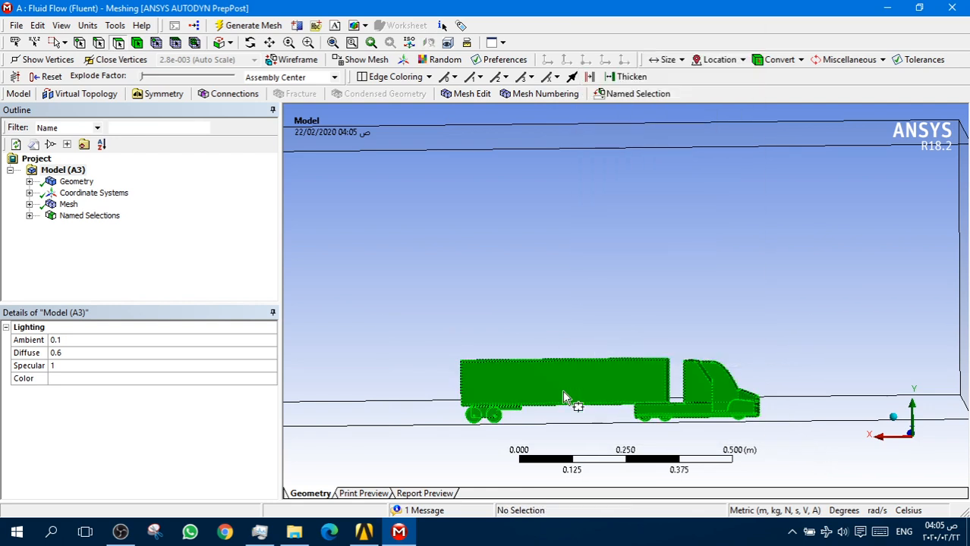
{"action": "right_click", "coordinate": [510, 383]}
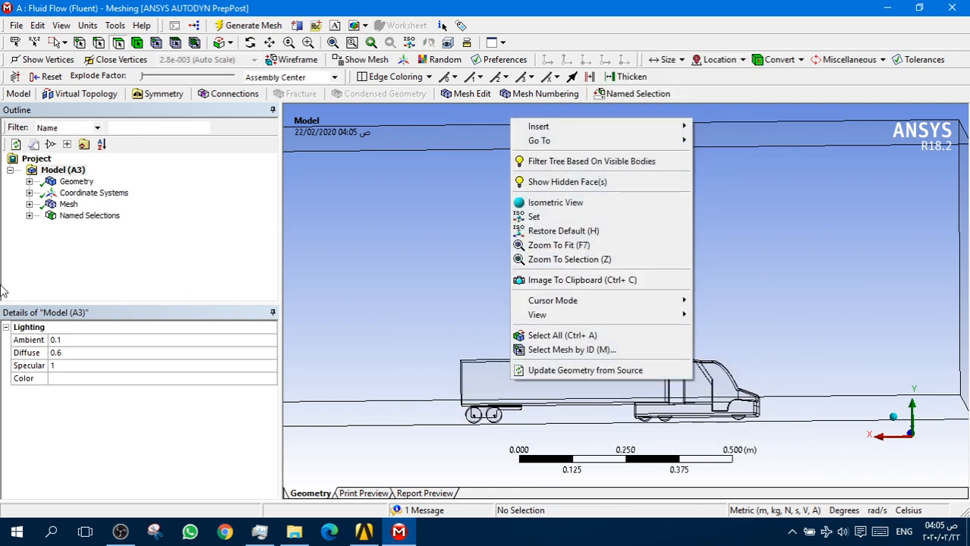
Delete the extra coordinate system created from the truck faces, keeping the global one and XYPlane.
{"action": "left_click", "coordinate": [30, 196]}
{"action": "left_click", "coordinate": [29, 192]}
{"action": "left_click", "coordinate": [84, 226]}
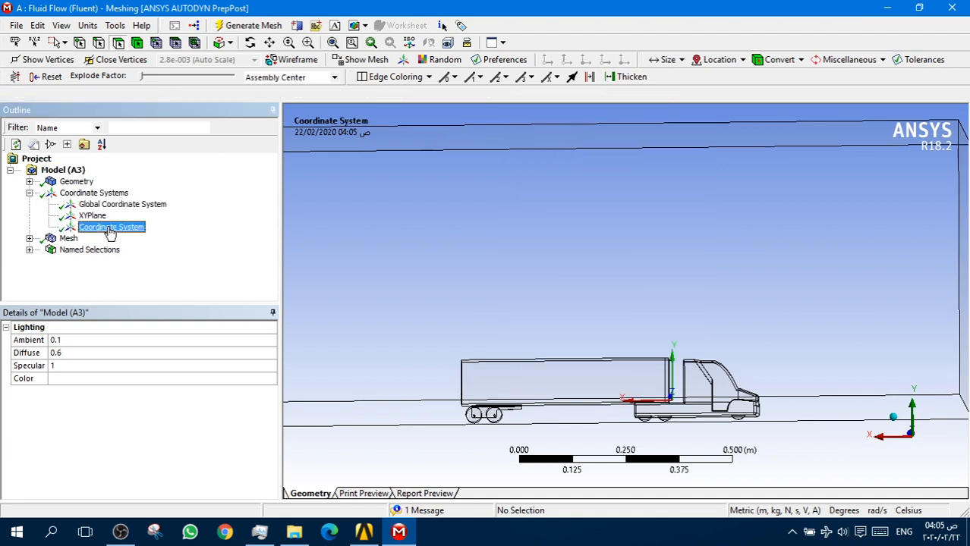
{"action": "left_click", "coordinate": [94, 216]}
{"action": "left_click", "coordinate": [102, 205]}
{"action": "left_click", "coordinate": [95, 215]}
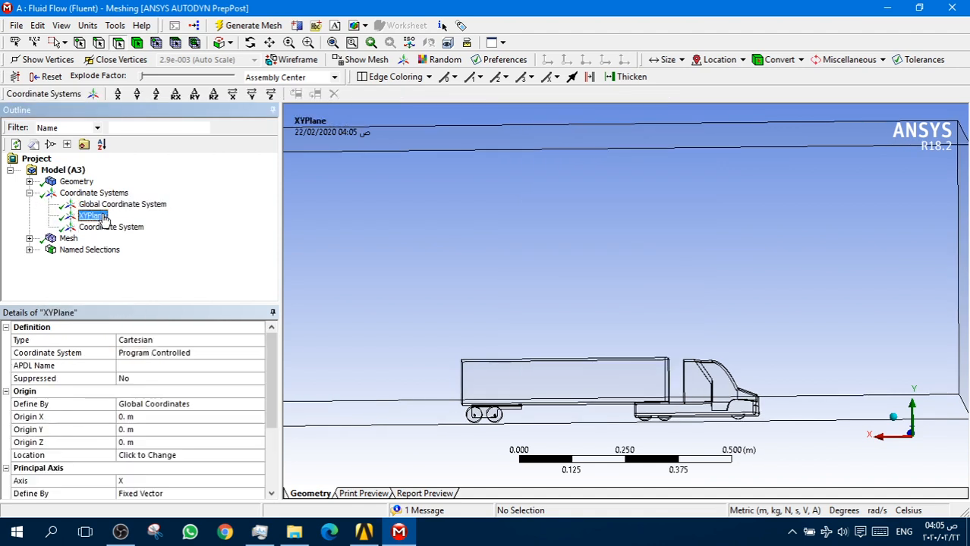
{"action": "left_click", "coordinate": [106, 227]}
{"action": "right_click", "coordinate": [107, 228]}
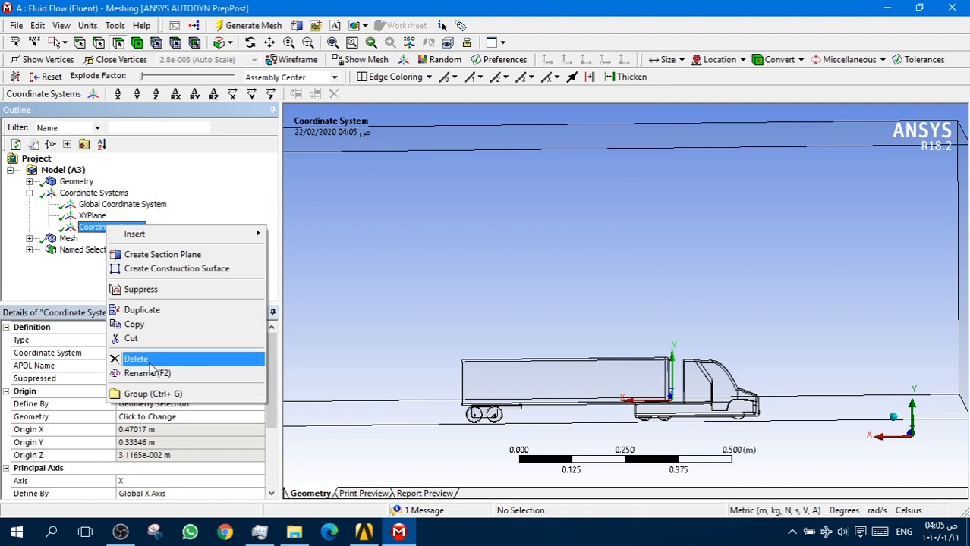
{"action": "left_click", "coordinate": [133, 361]}
{"action": "left_click", "coordinate": [490, 320]}
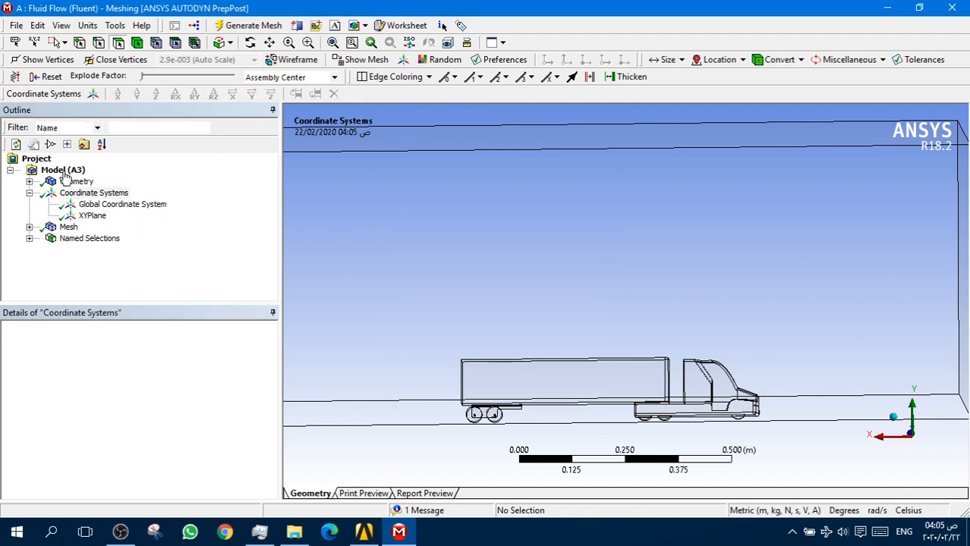
Box-select all the truck faces and create a named selection called "truck" from them.
{"action": "left_click", "coordinate": [54, 43]}
{"action": "left_click_drag", "start_coordinate": [434, 349], "coordinate": [818, 441]}
{"action": "right_click", "coordinate": [733, 399]}
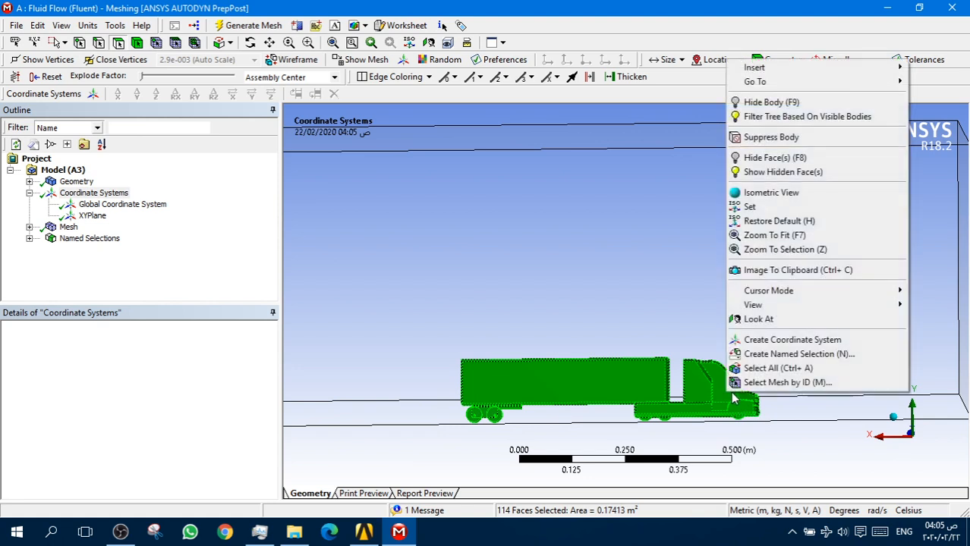
{"action": "left_click", "coordinate": [761, 355]}
{"action": "type", "text": "truck"}
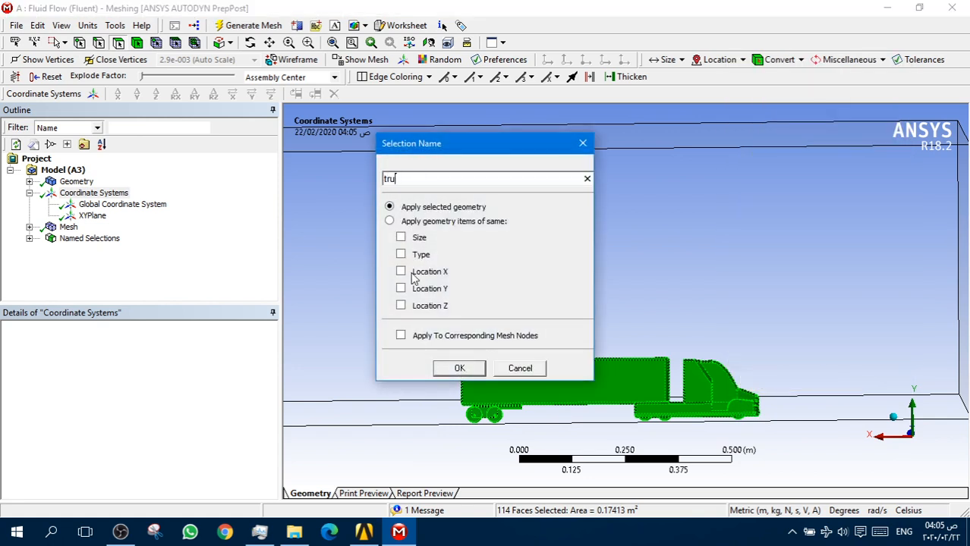
{"action": "left_click", "coordinate": [456, 368]}
Highlight the truck named selection in the model and show the hidden domain faces again.
{"action": "left_click", "coordinate": [29, 239]}
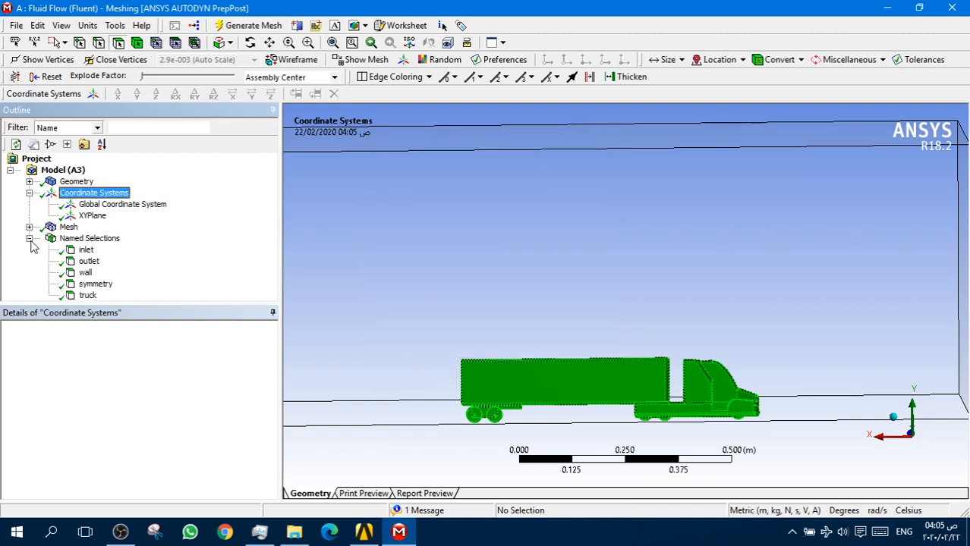
{"action": "left_click", "coordinate": [87, 295]}
{"action": "right_click", "coordinate": [442, 314]}
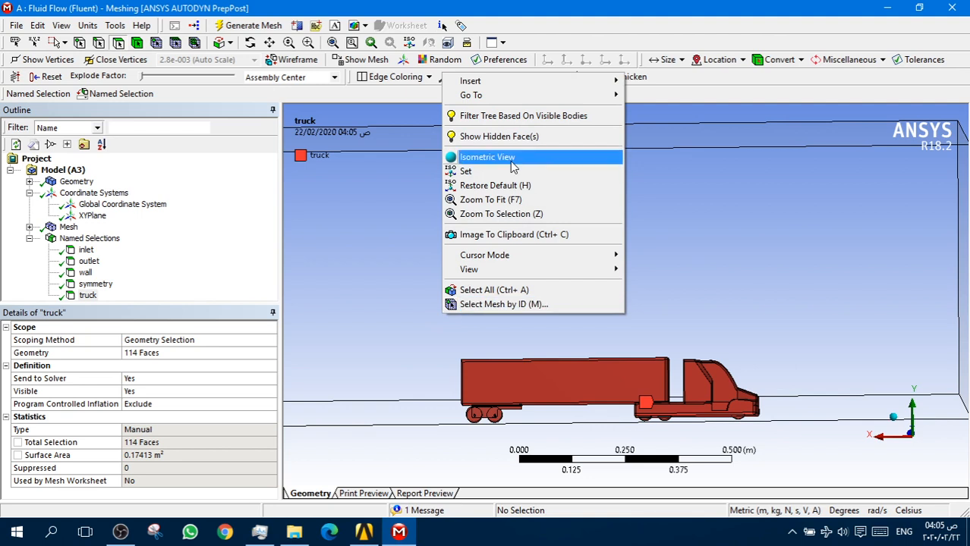
{"action": "left_click", "coordinate": [496, 143]}
{"action": "scroll", "coordinate": [468, 379], "scroll_direction": "up", "scroll_amount": 3}
{"action": "scroll", "coordinate": [467, 378], "scroll_direction": "down", "scroll_amount": 5}
{"action": "middle_click_drag", "start_coordinate": [471, 383], "coordinate": [538, 384]}
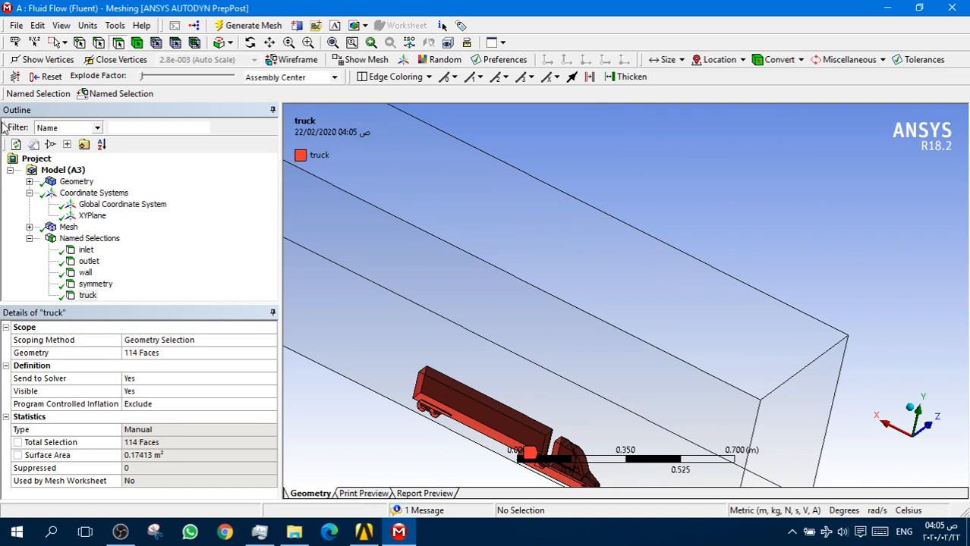
Update the mesh and load it into the Fluent setup, acknowledging the mesh compatibility notice.
{"action": "left_click", "coordinate": [66, 227]}
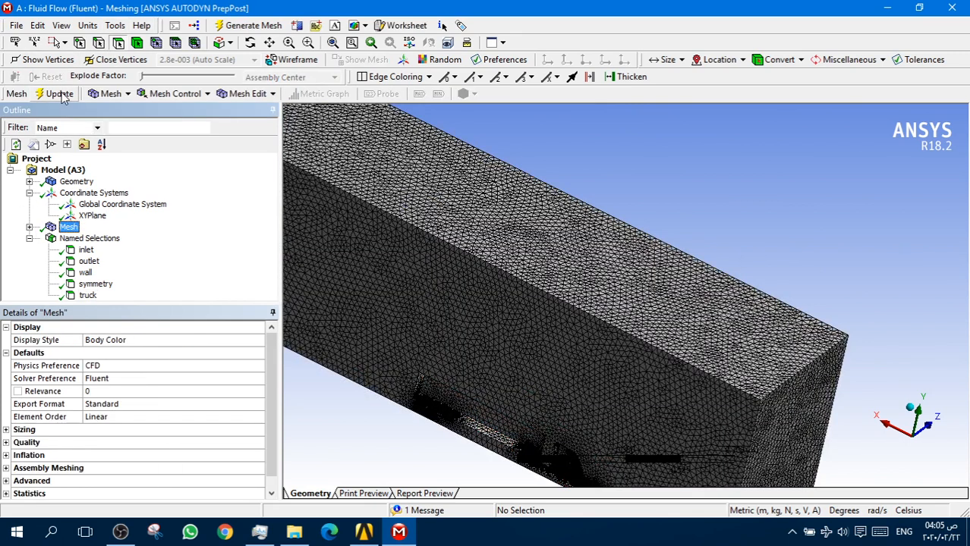
{"action": "left_click", "coordinate": [60, 94]}
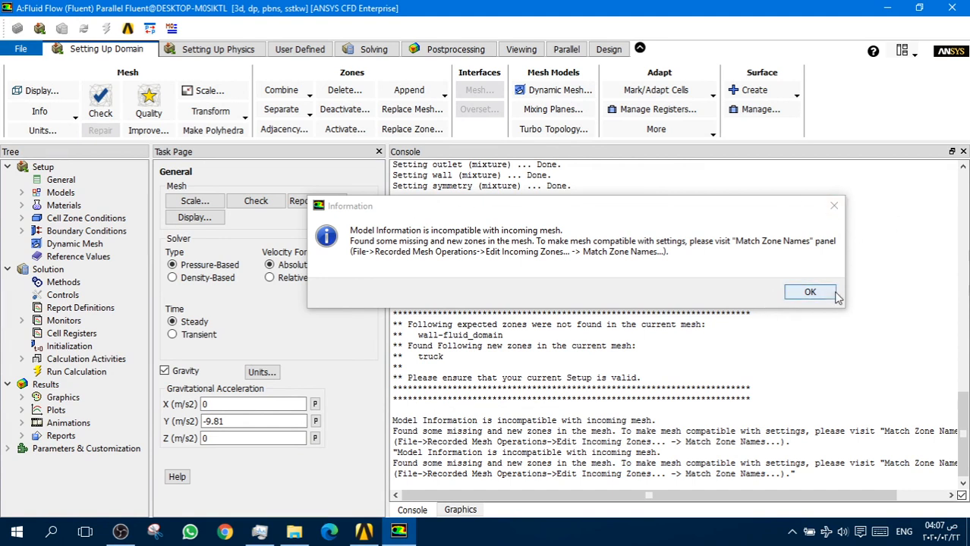
{"action": "left_click", "coordinate": [810, 291]}
Check the truck zone and its type in the boundary conditions.
{"action": "left_click", "coordinate": [107, 241]}
{"action": "double_click", "coordinate": [106, 231]}
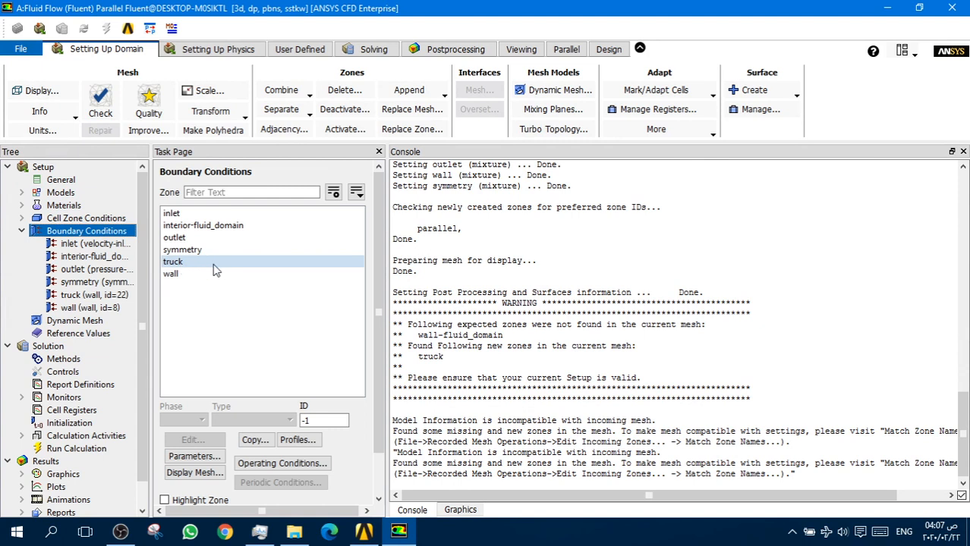
{"action": "left_click", "coordinate": [215, 266]}
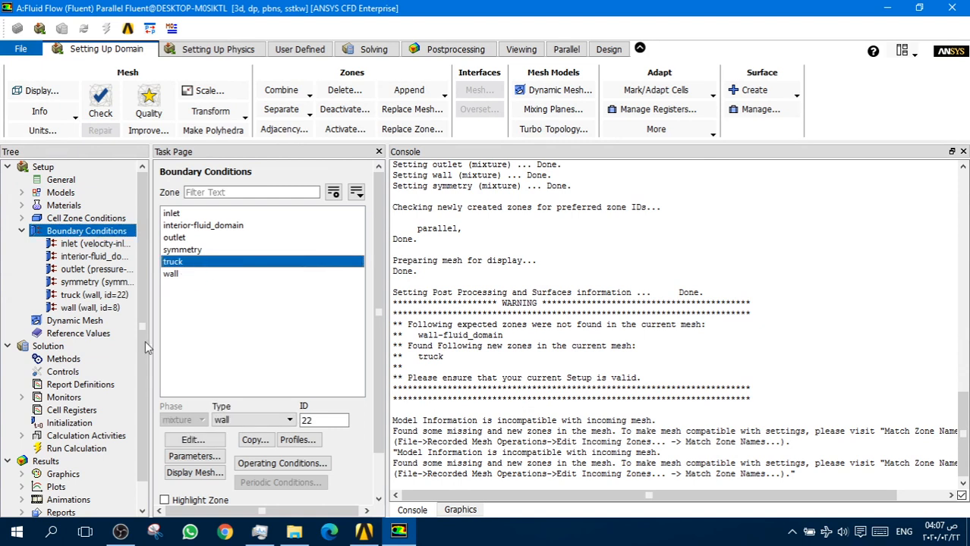
{"action": "left_click", "coordinate": [21, 231]}
Create a new drag force report definition and assign the truck wall zone to it.
{"action": "double_click", "coordinate": [120, 309]}
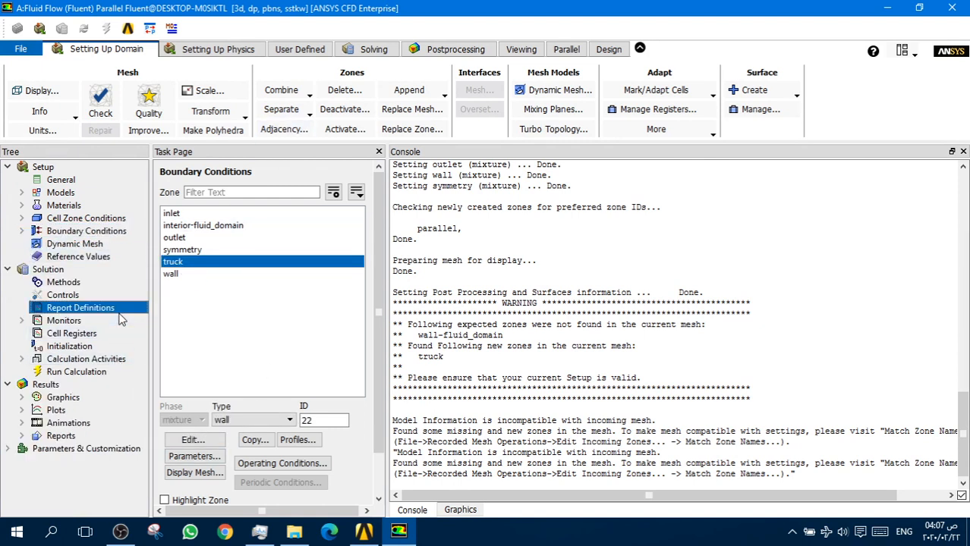
{"action": "left_click_drag", "start_coordinate": [306, 220], "coordinate": [415, 80]}
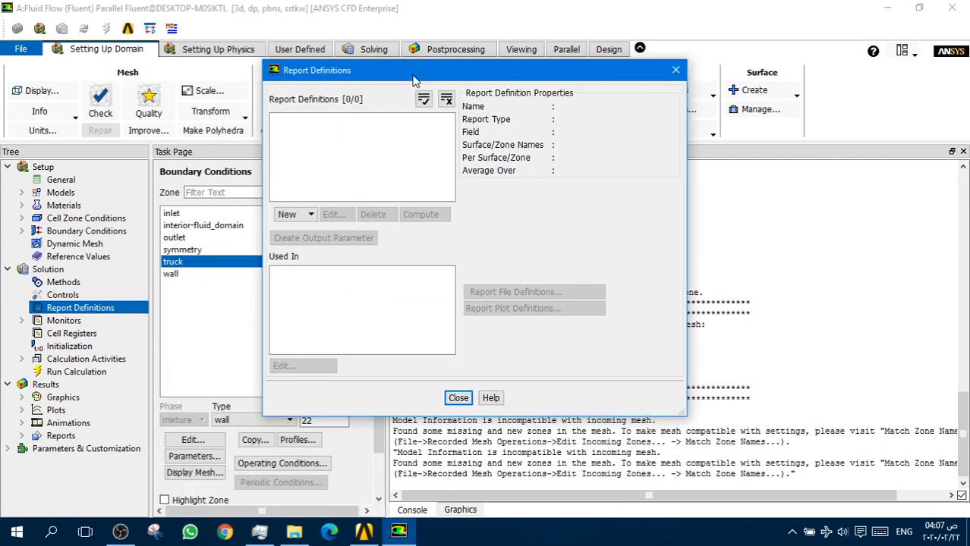
{"action": "left_click", "coordinate": [301, 219]}
{"action": "mouse_move", "coordinate": [334, 264]}
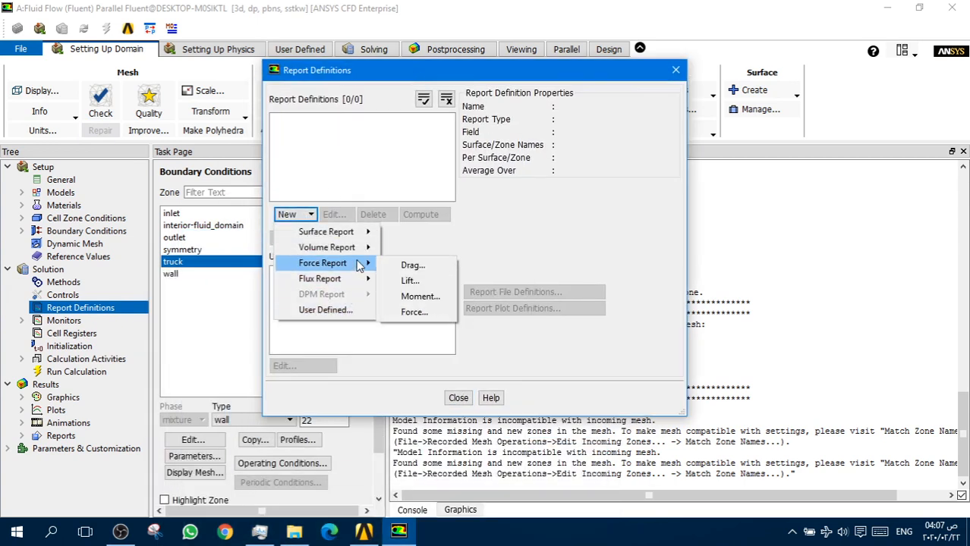
{"action": "left_click", "coordinate": [410, 265]}
{"action": "left_click_drag", "start_coordinate": [319, 284], "coordinate": [558, 16]}
{"action": "left_click", "coordinate": [616, 133]}
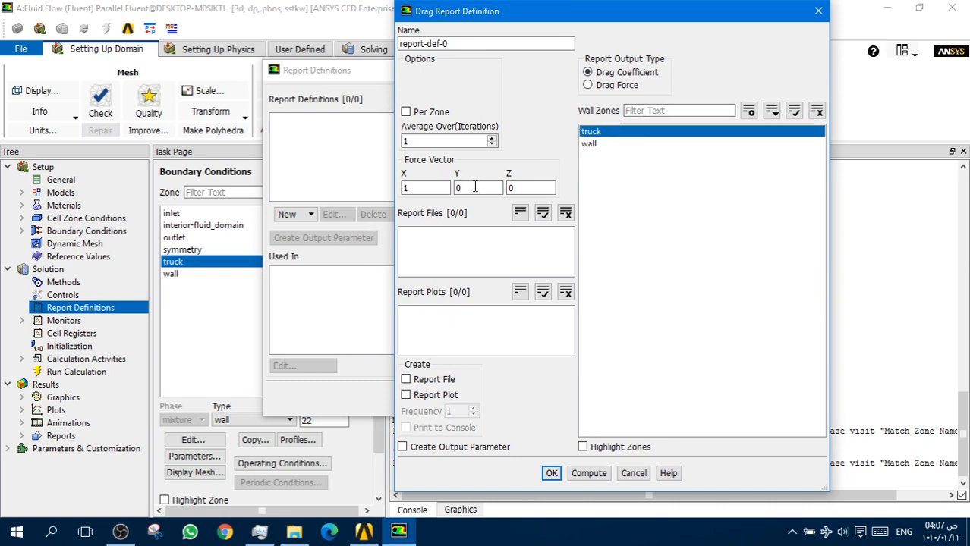
Try 0 for the force vector's X component, check the domain axes, and restore X to 1.
{"action": "double_click", "coordinate": [437, 187]}
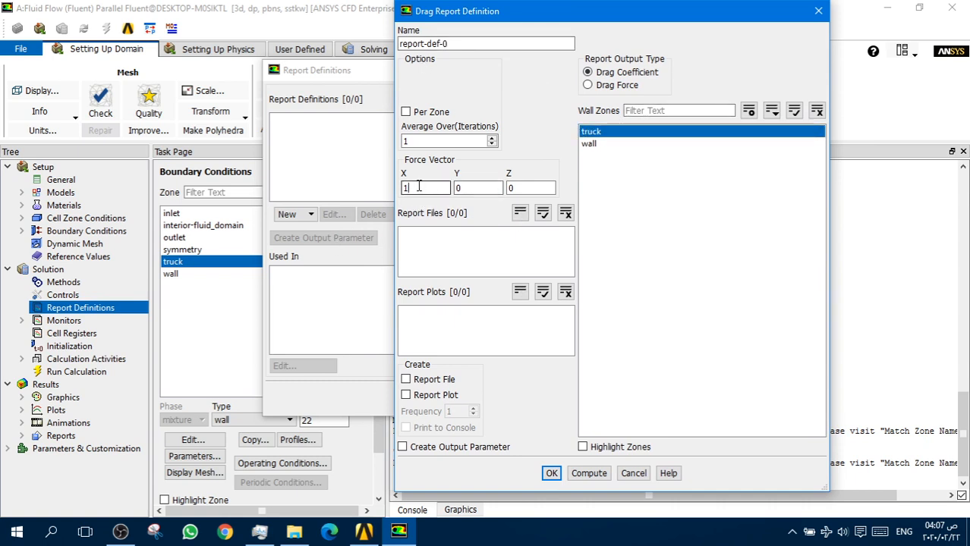
{"action": "type", "text": "0"}
{"action": "left_click", "coordinate": [460, 511]}
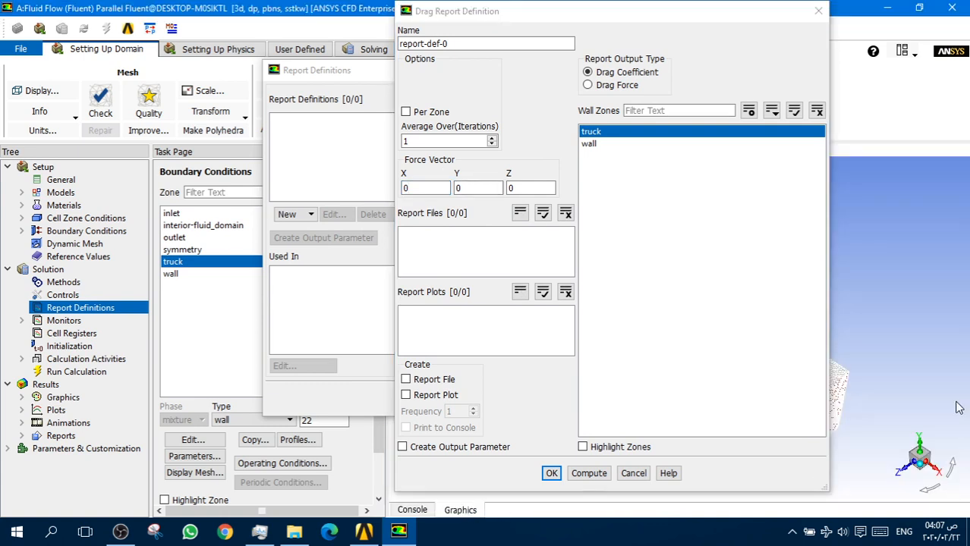
{"action": "left_click", "coordinate": [413, 188]}
{"action": "left_click_drag", "start_coordinate": [413, 188], "coordinate": [388, 188]}
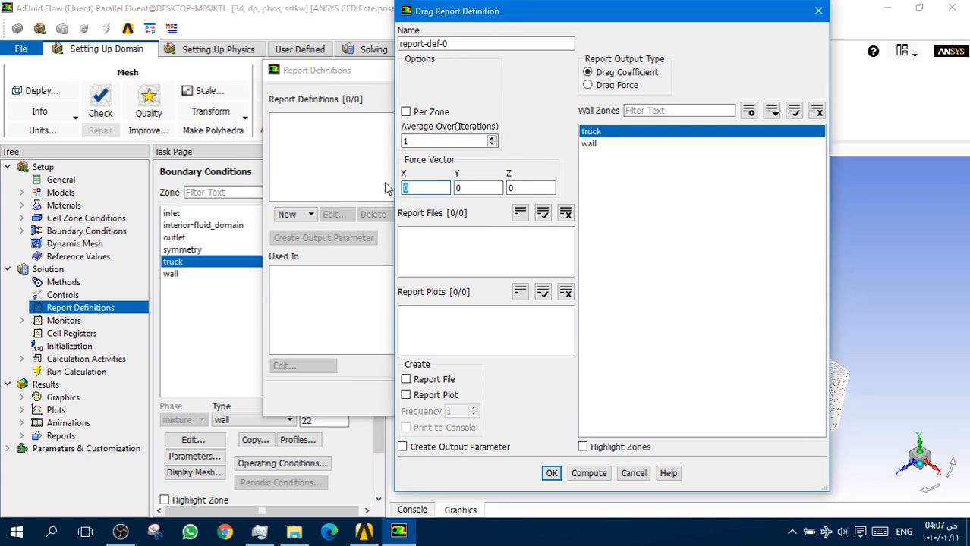
{"action": "type", "text": "1"}
Name the report definition "drag-force" and set its output type to Drag Force.
{"action": "left_click_drag", "start_coordinate": [480, 43], "coordinate": [393, 49]}
{"action": "type", "text": "drag-"}
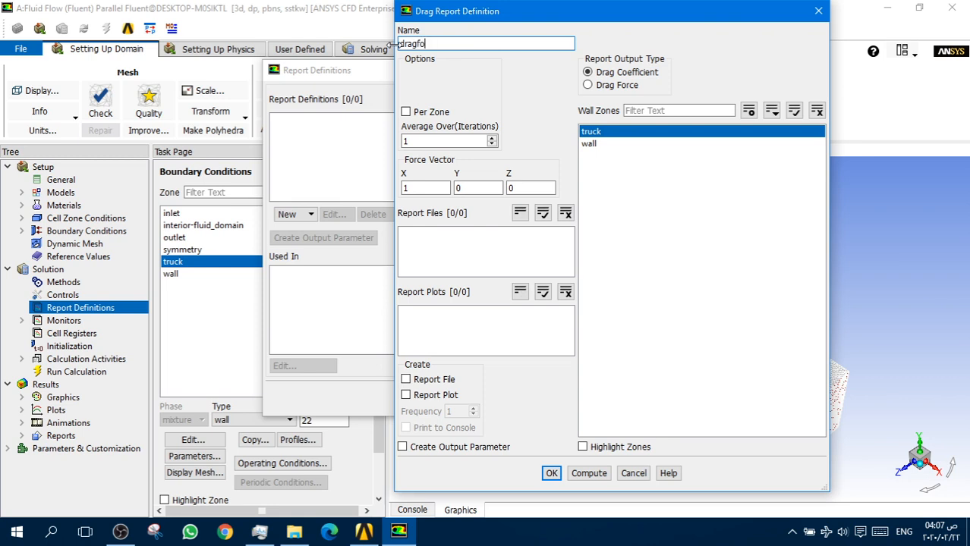
{"action": "type", "text": "force"}
{"action": "key", "text": "Left"}
{"action": "key", "text": "Left"}
{"action": "key", "text": "Left"}
{"action": "key", "text": "Left"}
{"action": "key", "text": "Left"}
{"action": "type", "text": "-"}
{"action": "left_click", "coordinate": [611, 85]}
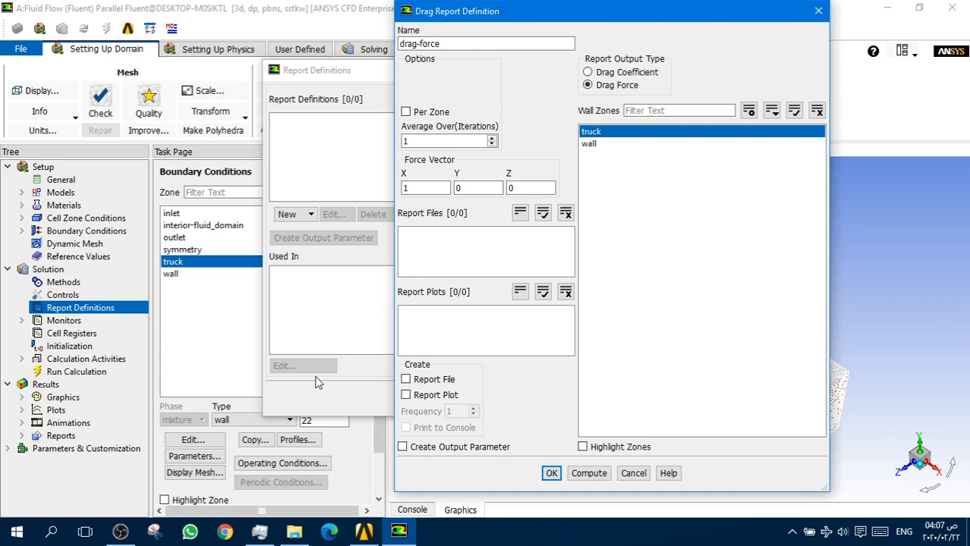
Enable the report file, report plot and console printing for the drag report, and accept the definition.
{"action": "left_click", "coordinate": [415, 381]}
{"action": "left_click", "coordinate": [418, 396]}
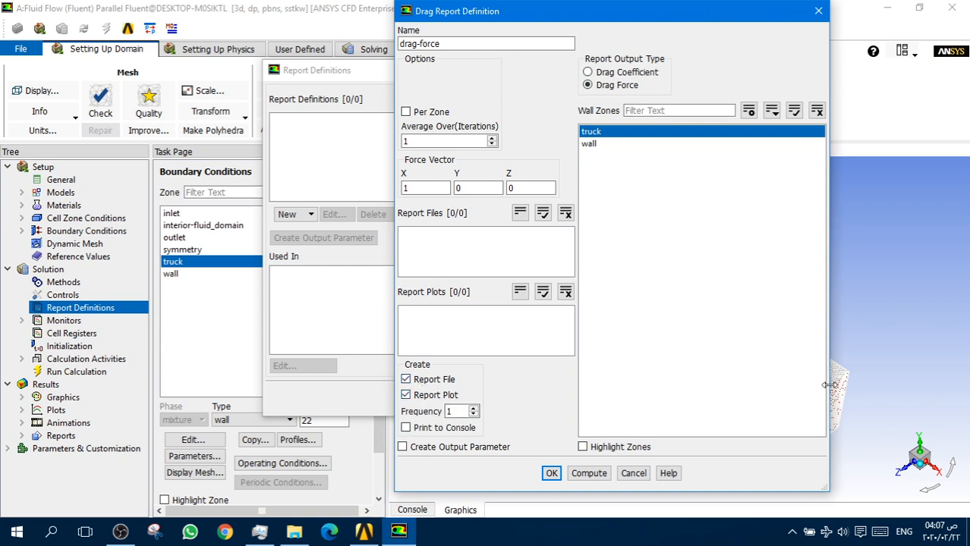
{"action": "left_click", "coordinate": [406, 428]}
{"action": "left_click", "coordinate": [410, 512]}
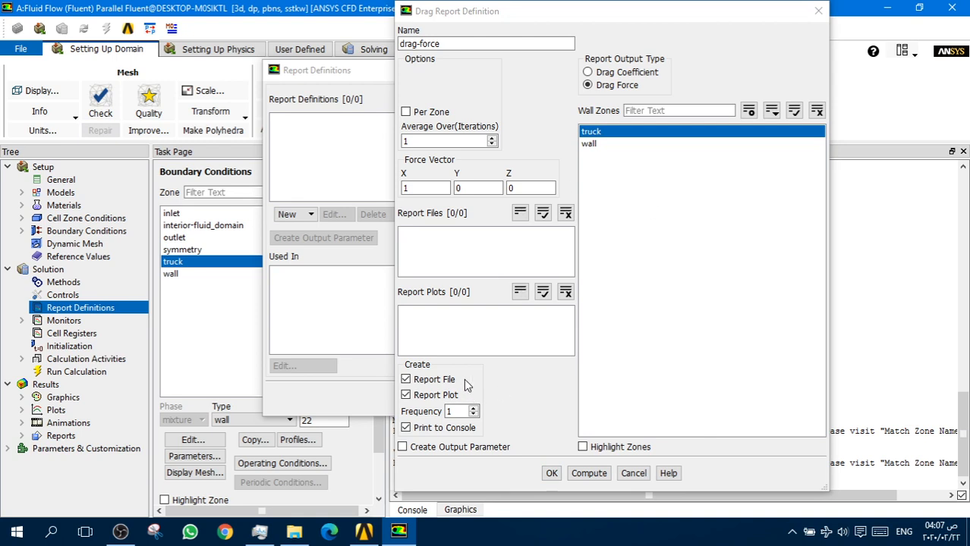
{"action": "left_click", "coordinate": [553, 473]}
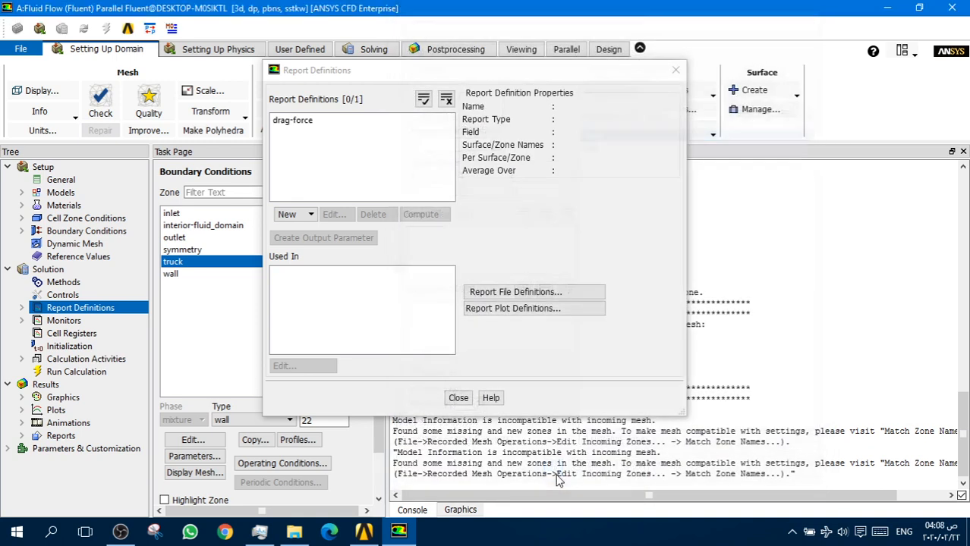
{"action": "left_click", "coordinate": [458, 399]}
Initialize the solution with the hybrid method and return to the physical models settings.
{"action": "left_click", "coordinate": [69, 346]}
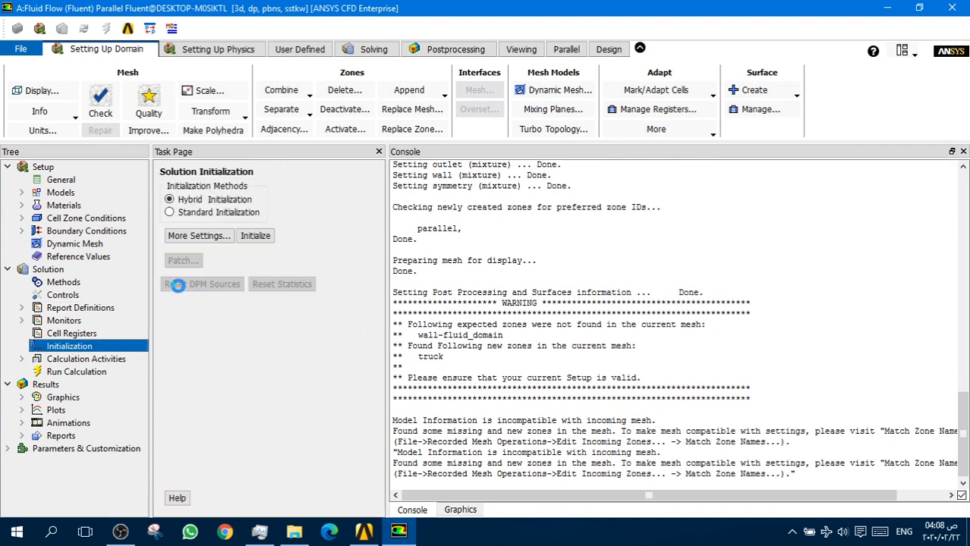
{"action": "left_click", "coordinate": [472, 513]}
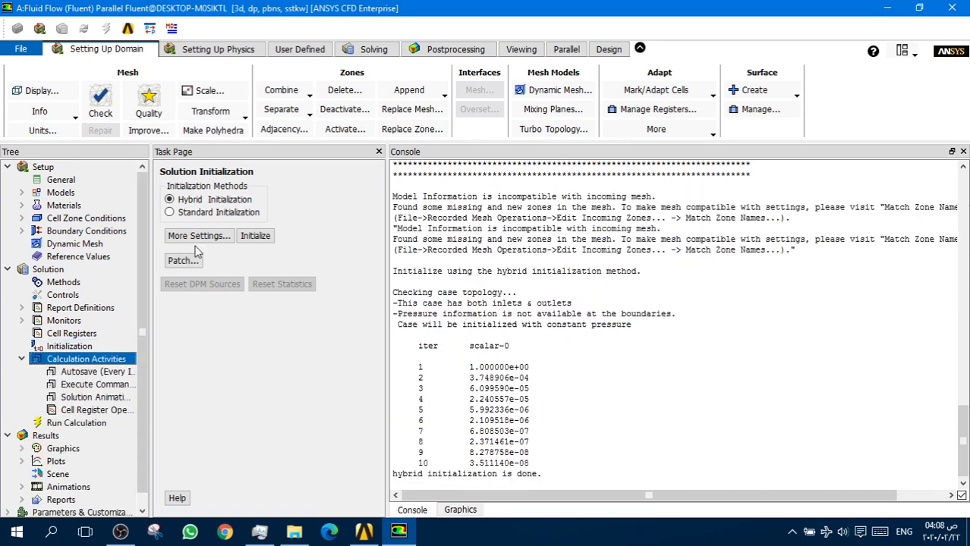
{"action": "left_click", "coordinate": [73, 194]}
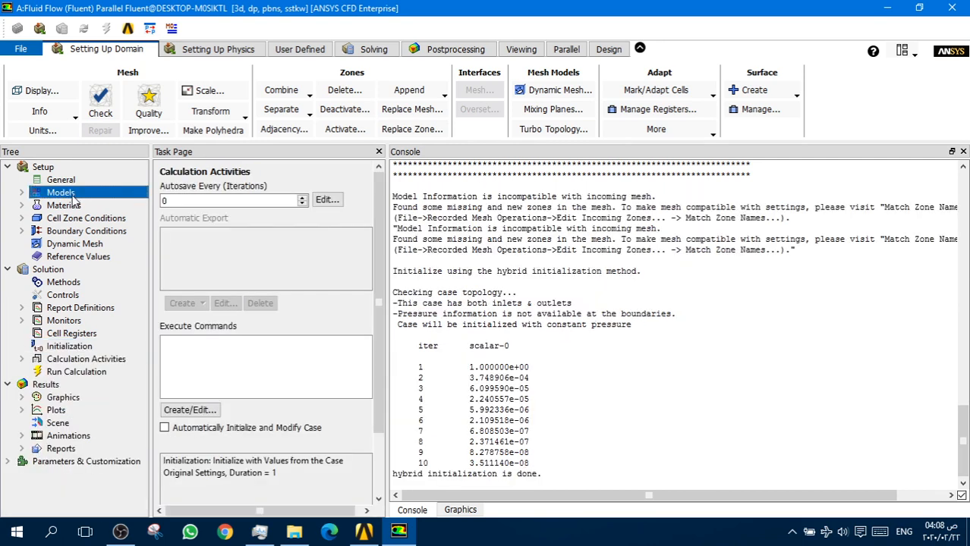
Set the number of iterations to 1000, bring up the graphics view and run the calculation.
{"action": "left_click", "coordinate": [60, 180]}
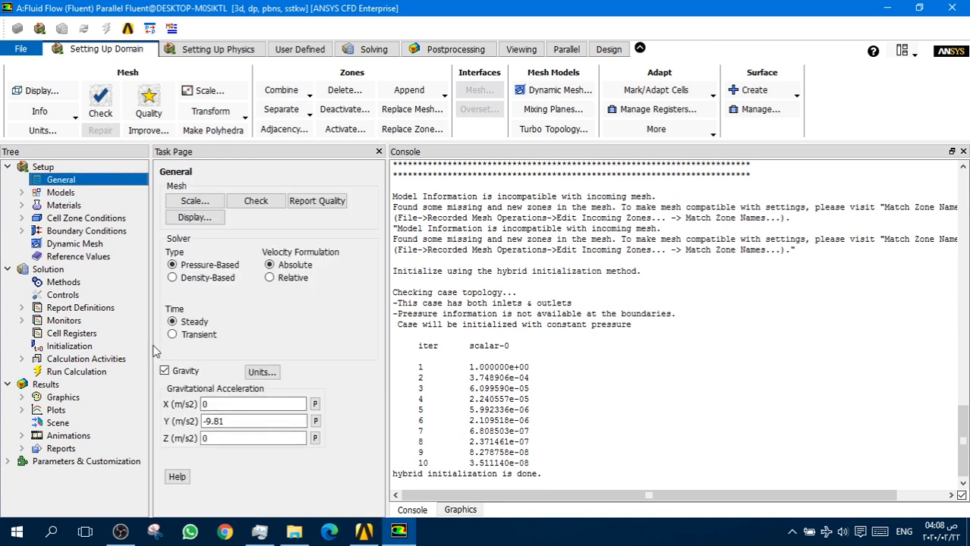
{"action": "left_click", "coordinate": [108, 372]}
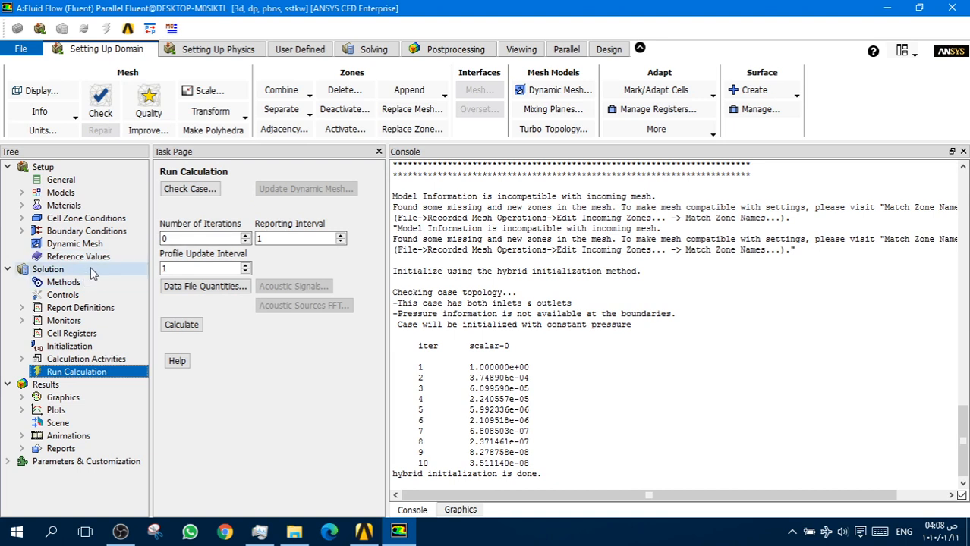
{"action": "double_click", "coordinate": [173, 239]}
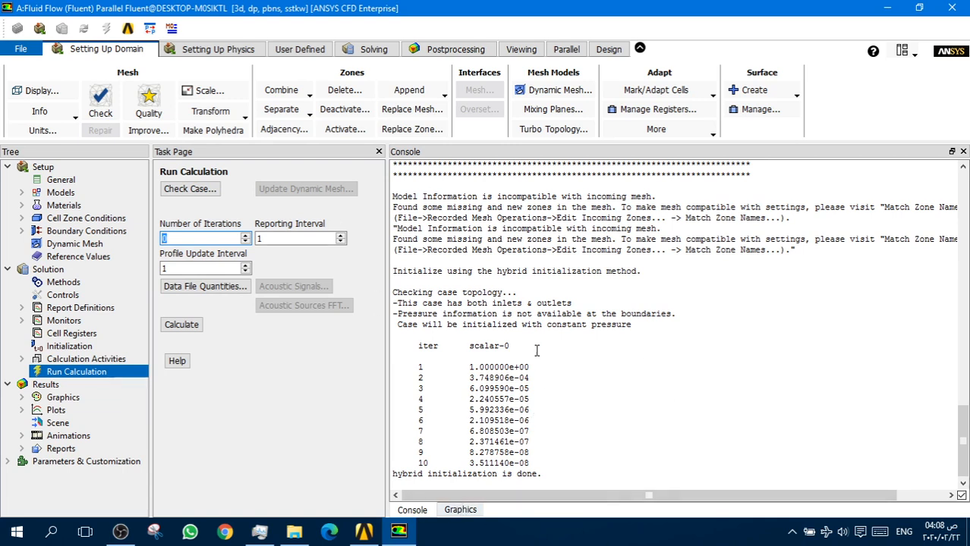
{"action": "type", "text": "000"}
{"action": "left_click", "coordinate": [458, 509]}
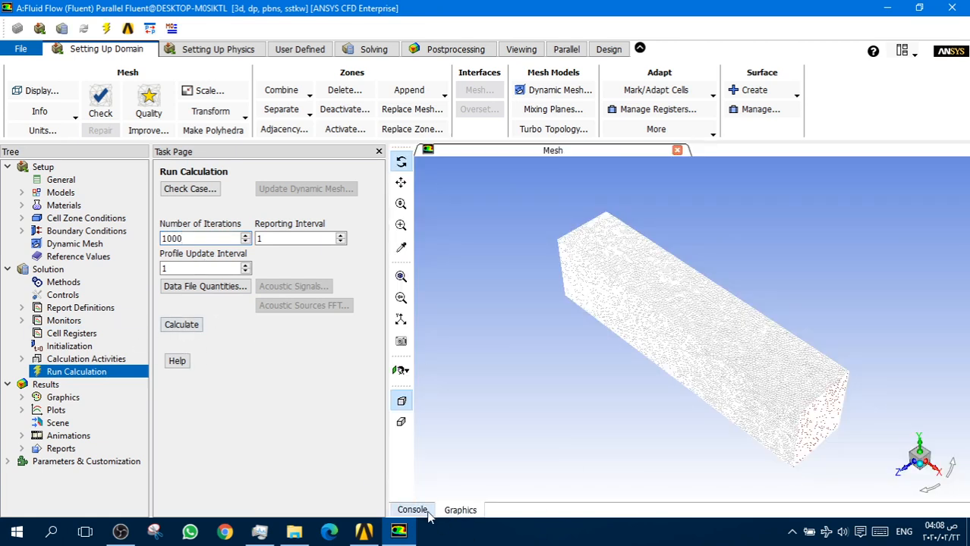
{"action": "left_click", "coordinate": [183, 325]}
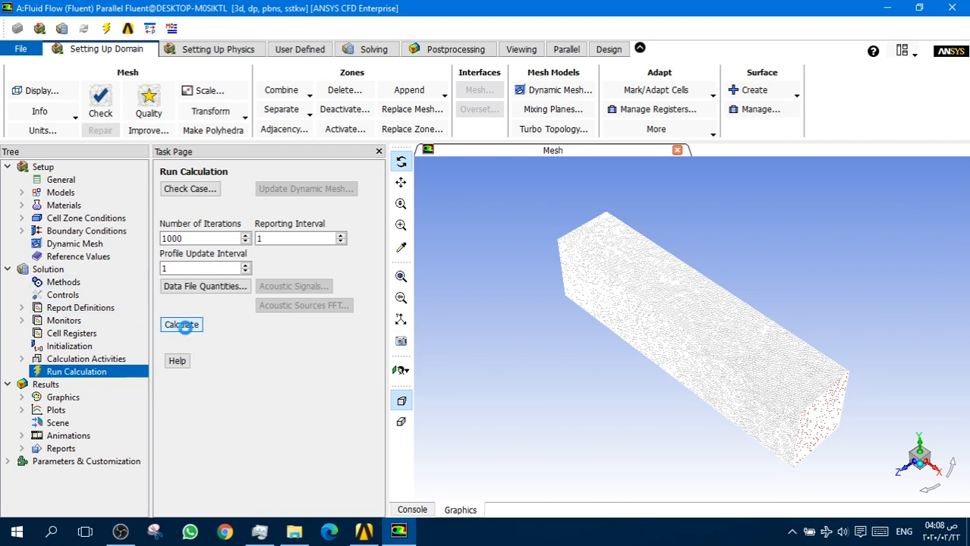
{"action": "left_click_drag", "start_coordinate": [193, 281], "coordinate": [460, 16]}
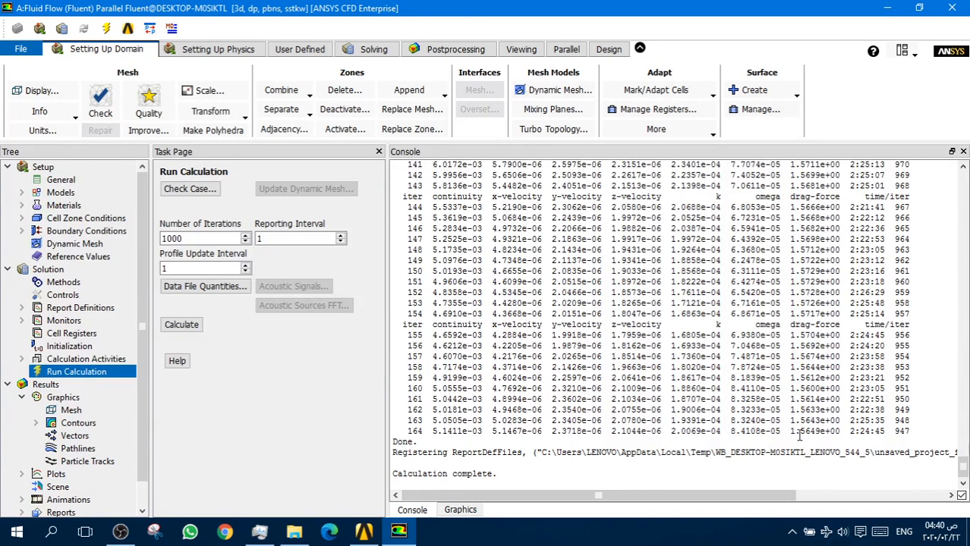
Examine the drag-force values in the iteration log, the scaled residuals plot and the drag-force report plot.
{"action": "double_click", "coordinate": [793, 324]}
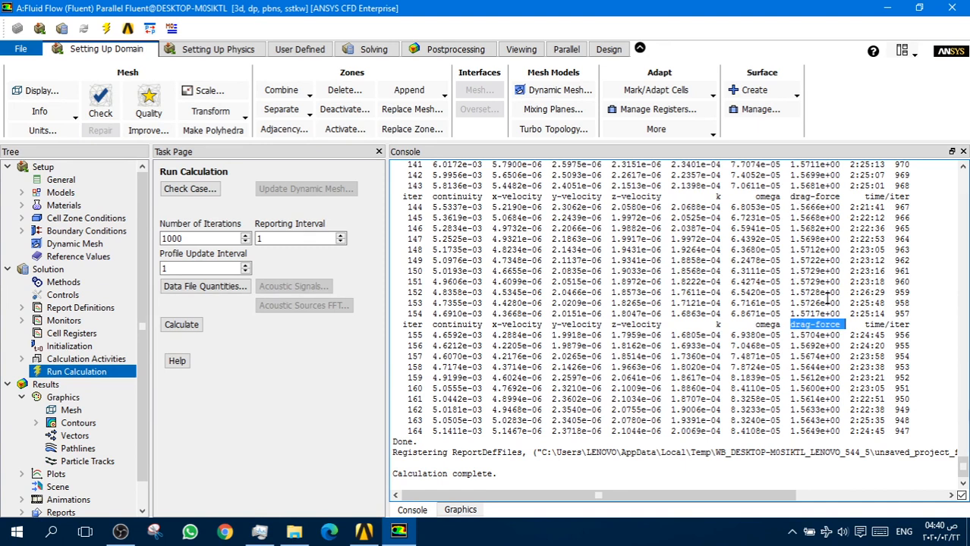
{"action": "left_click", "coordinate": [793, 206]}
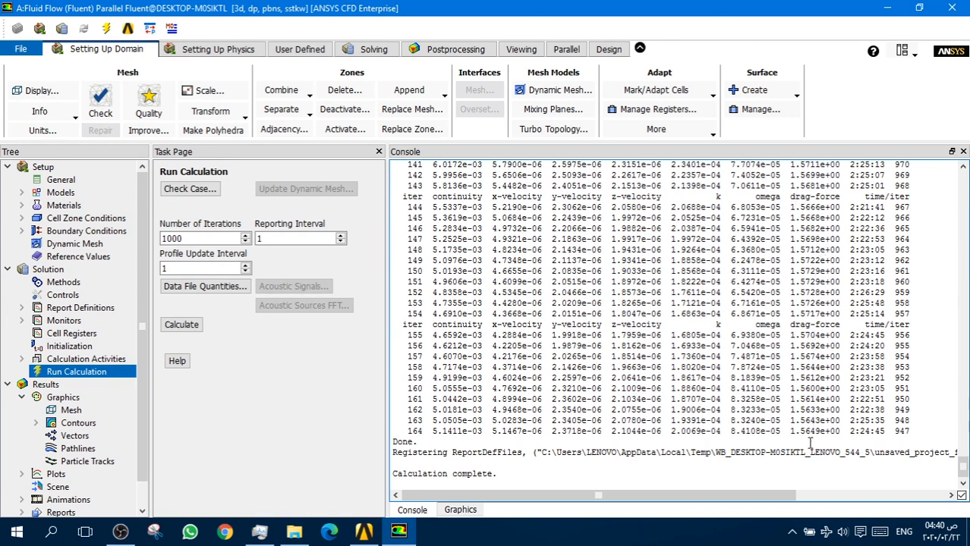
{"action": "scroll", "coordinate": [797, 243], "scroll_direction": "up", "scroll_amount": 3}
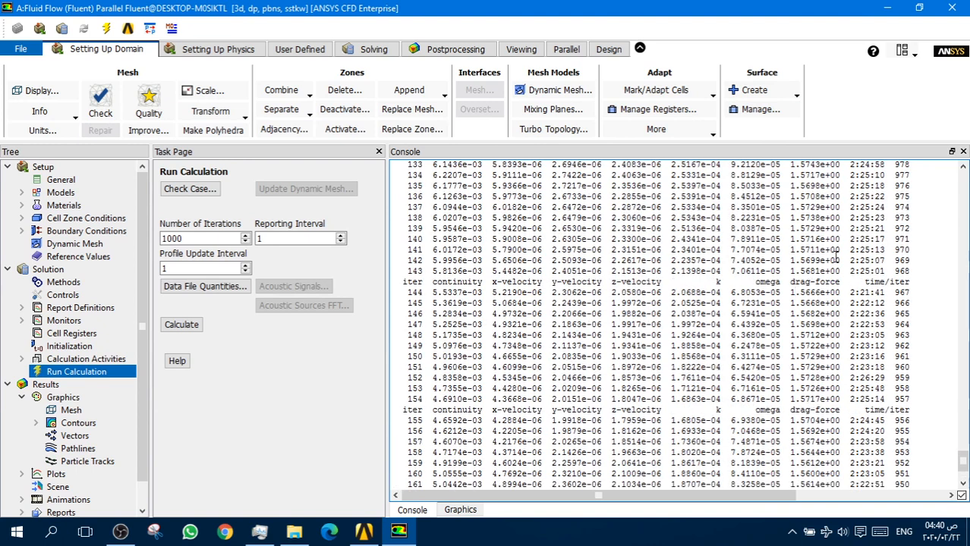
{"action": "scroll", "coordinate": [820, 248], "scroll_direction": "down", "scroll_amount": 3}
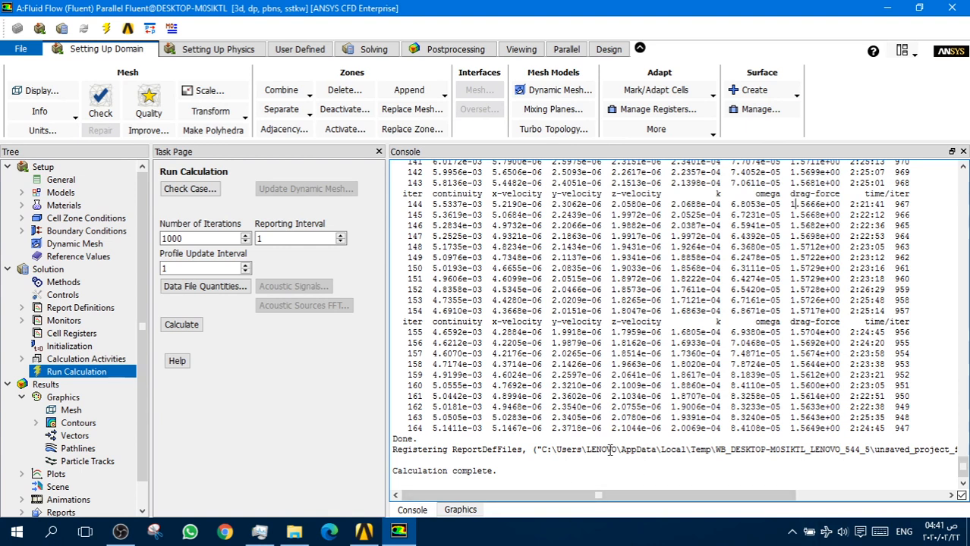
{"action": "left_click", "coordinate": [473, 511]}
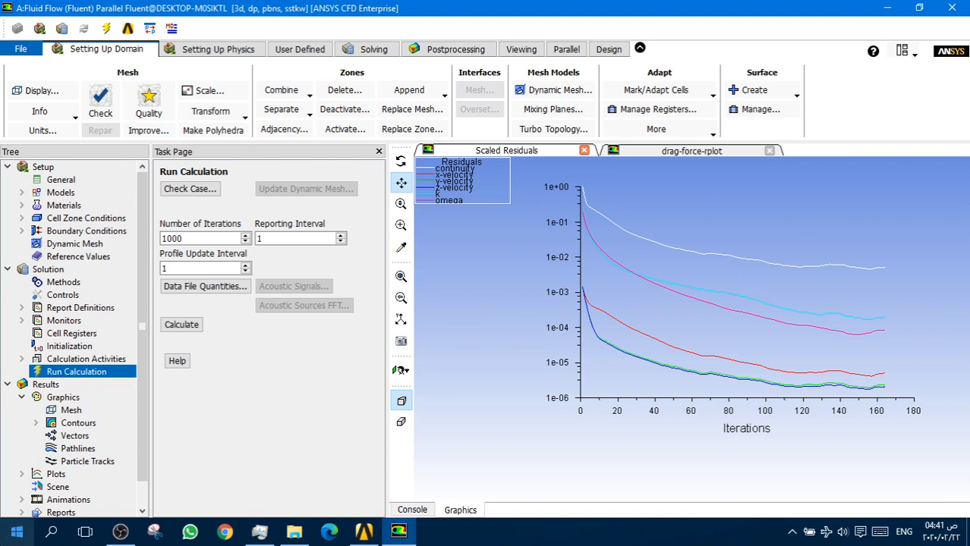
{"action": "left_click", "coordinate": [422, 511]}
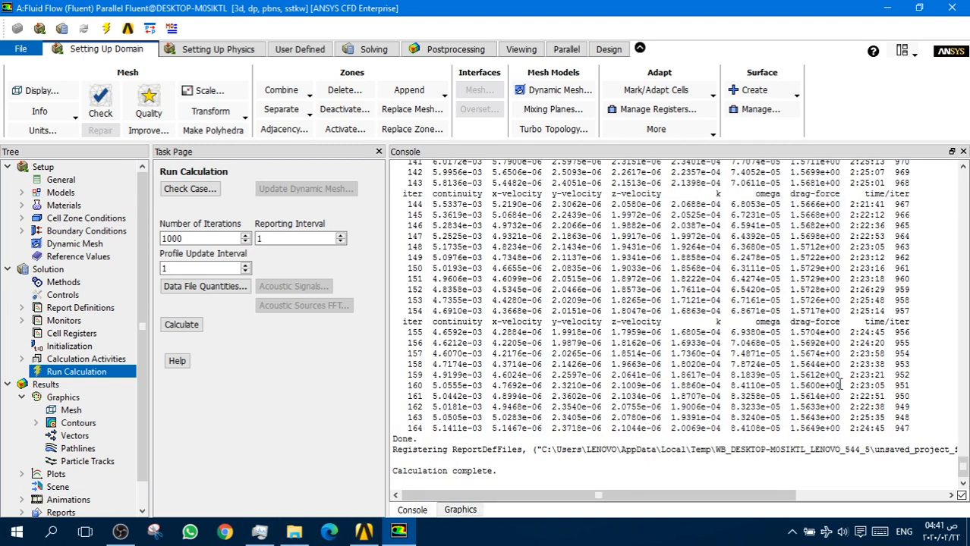
{"action": "left_click", "coordinate": [460, 510]}
{"action": "left_click", "coordinate": [661, 152]}
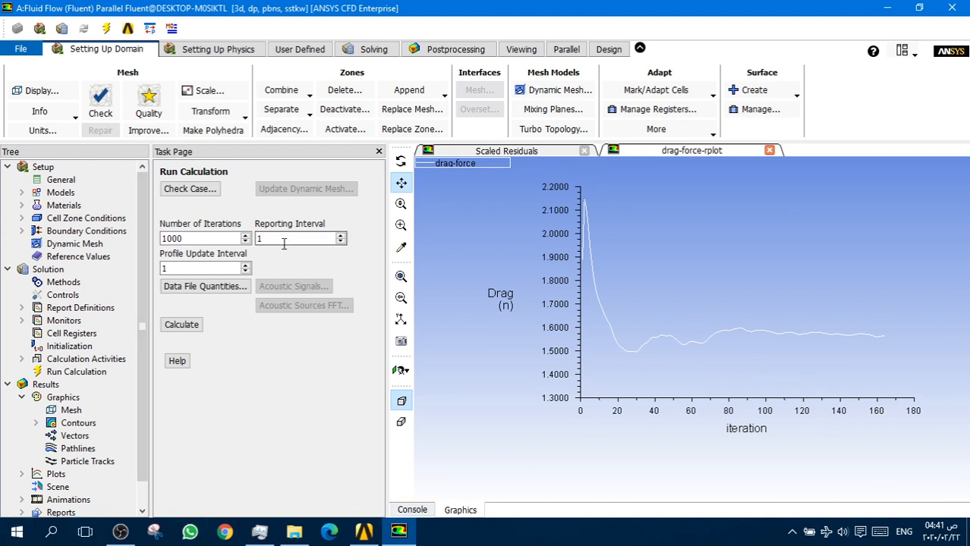
Set the pressure-velocity coupling scheme in the solution methods to Coupled and return to the scaled residuals plot.
{"action": "left_click", "coordinate": [65, 282]}
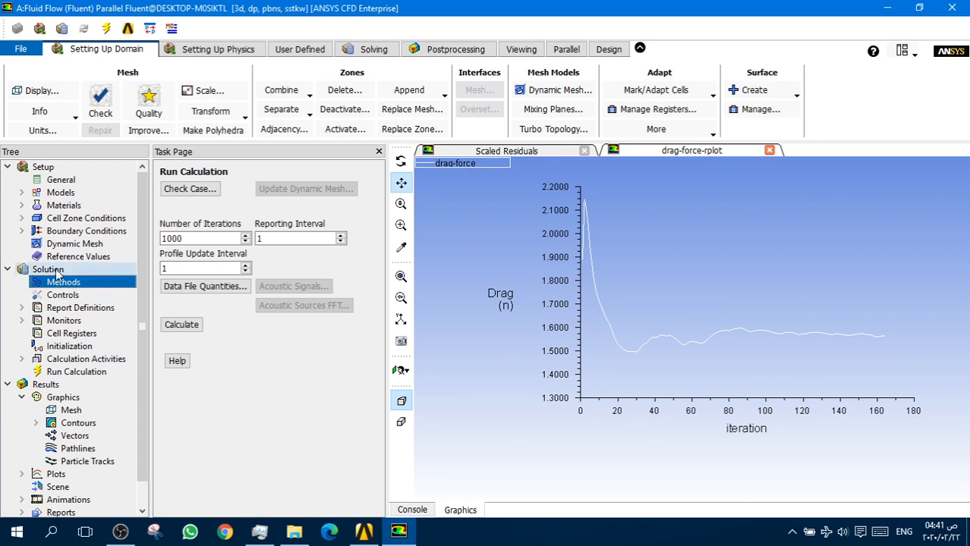
{"action": "left_click", "coordinate": [186, 214]}
{"action": "left_click", "coordinate": [182, 255]}
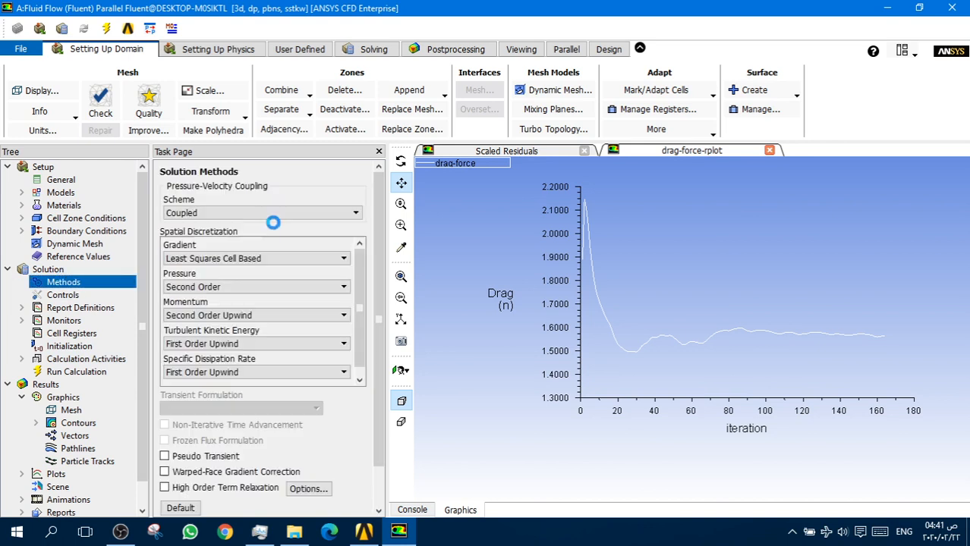
{"action": "left_click", "coordinate": [542, 153]}
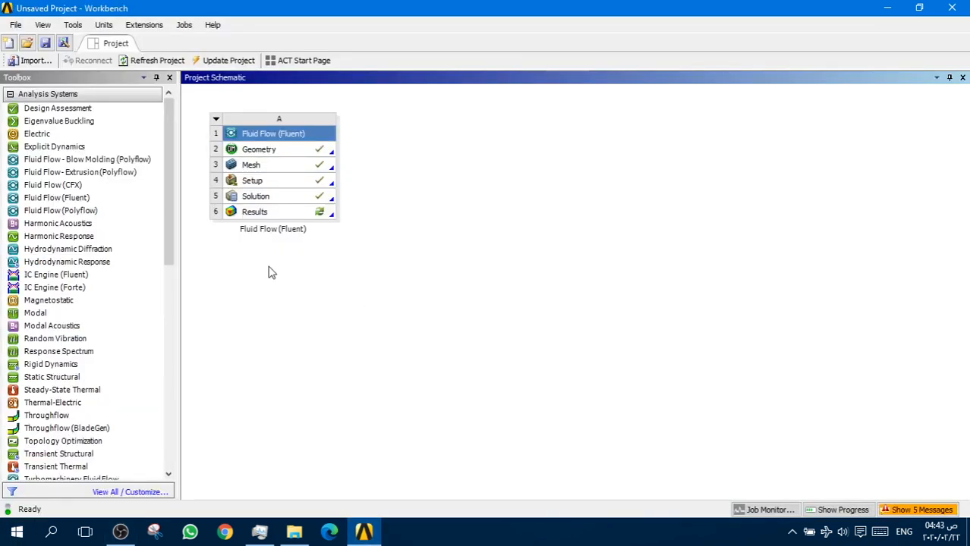
Open the Results cell of the Fluid Flow (Fluent) system in CFD-Post and maximize its window.
{"action": "left_click", "coordinate": [259, 216]}
{"action": "double_click", "coordinate": [259, 216]}
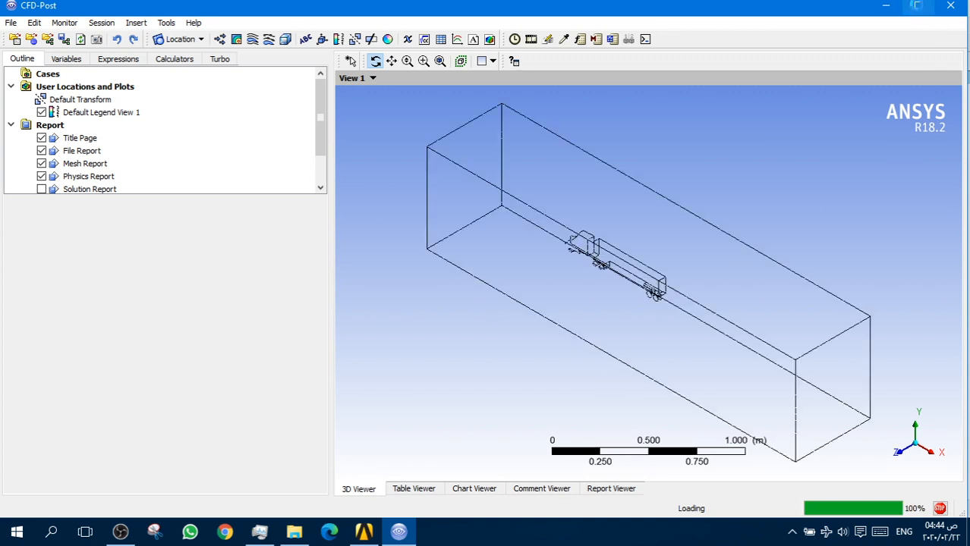
{"action": "left_click", "coordinate": [917, 5]}
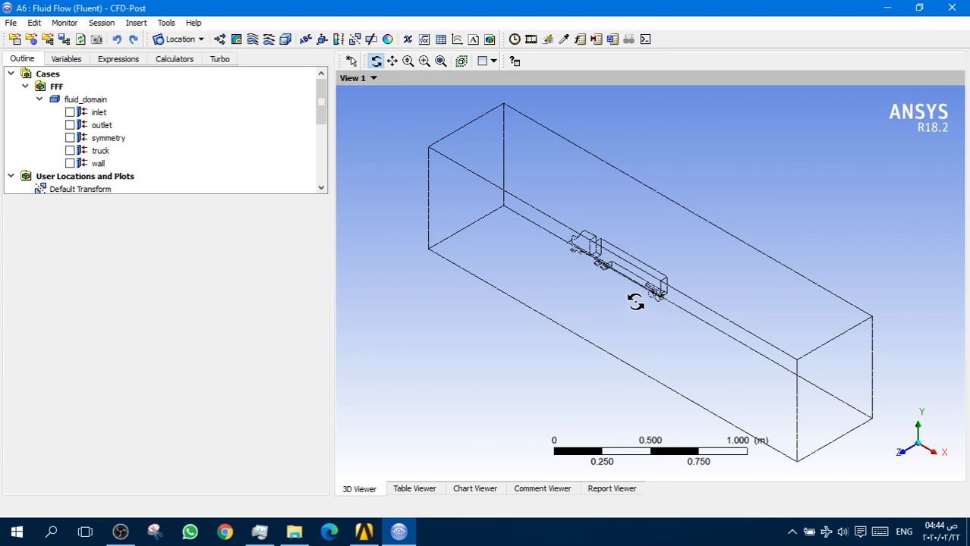
Turn off instancing info from domain in Default Transform and apply a reflection about the XY plane at Z 0.0 m.
{"action": "scroll", "coordinate": [195, 124], "scroll_direction": "down", "scroll_amount": 2}
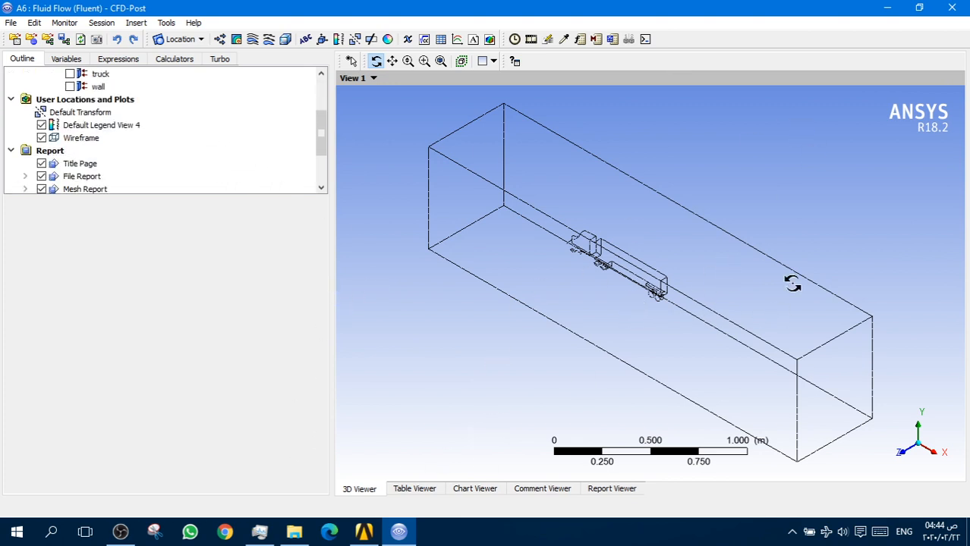
{"action": "left_click", "coordinate": [90, 114]}
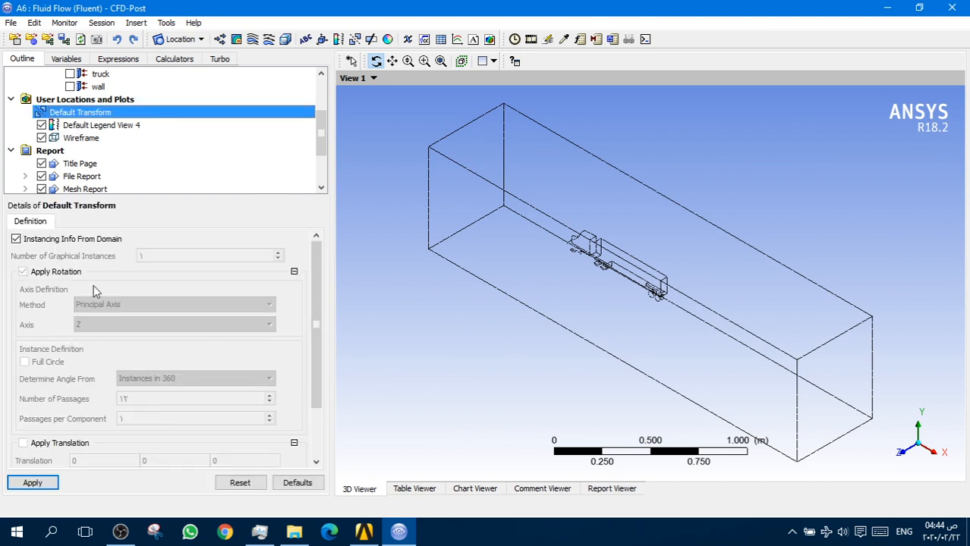
{"action": "left_click", "coordinate": [41, 244]}
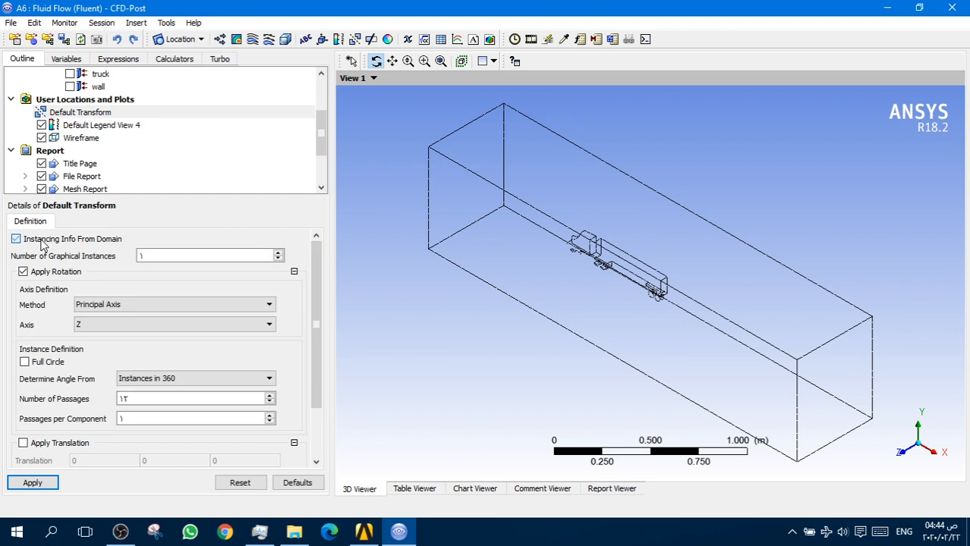
{"action": "scroll", "coordinate": [5, 437], "scroll_direction": "down", "scroll_amount": 3}
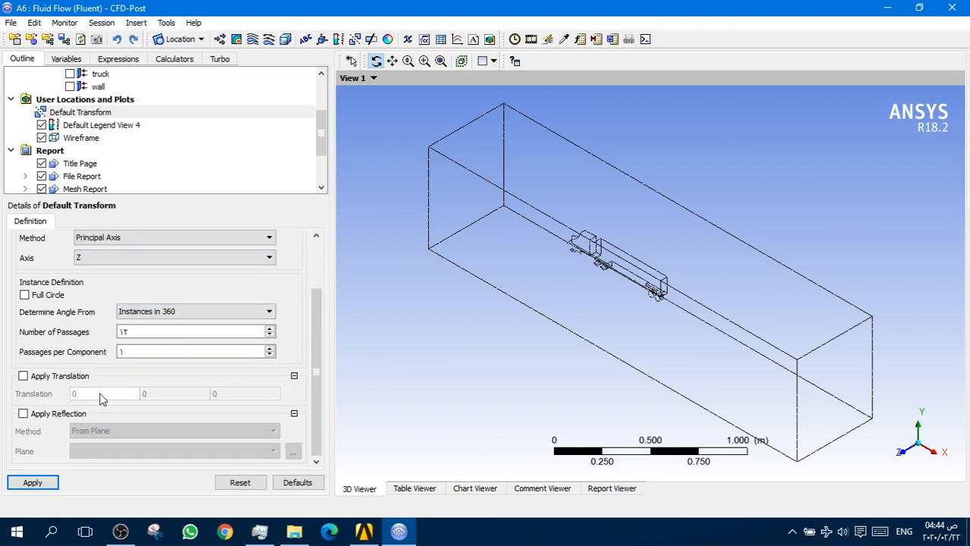
{"action": "left_click", "coordinate": [22, 413]}
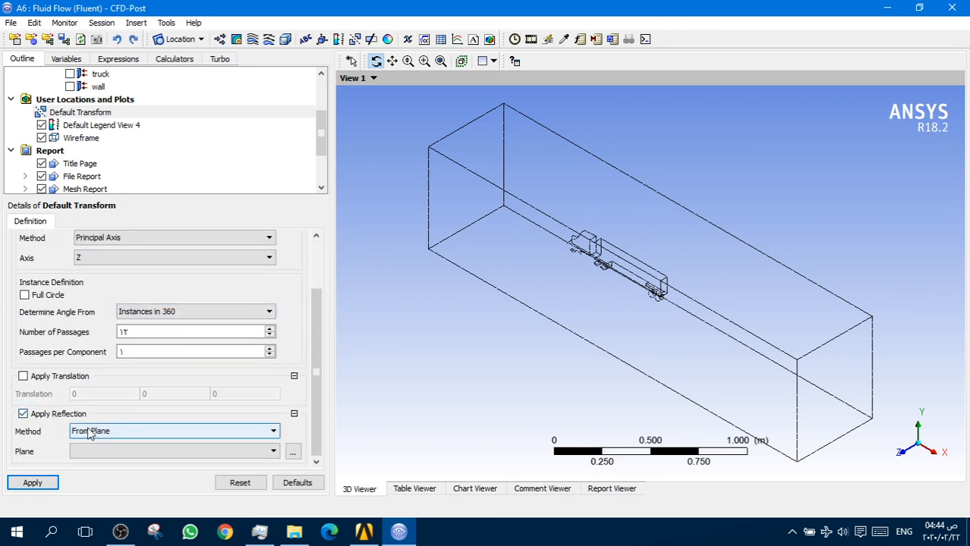
{"action": "left_click", "coordinate": [90, 431]}
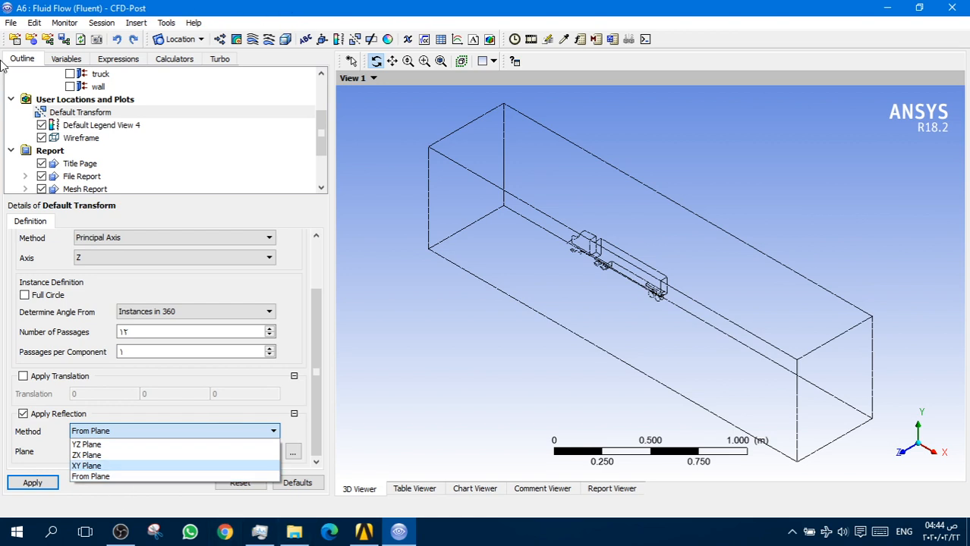
{"action": "left_click", "coordinate": [104, 466]}
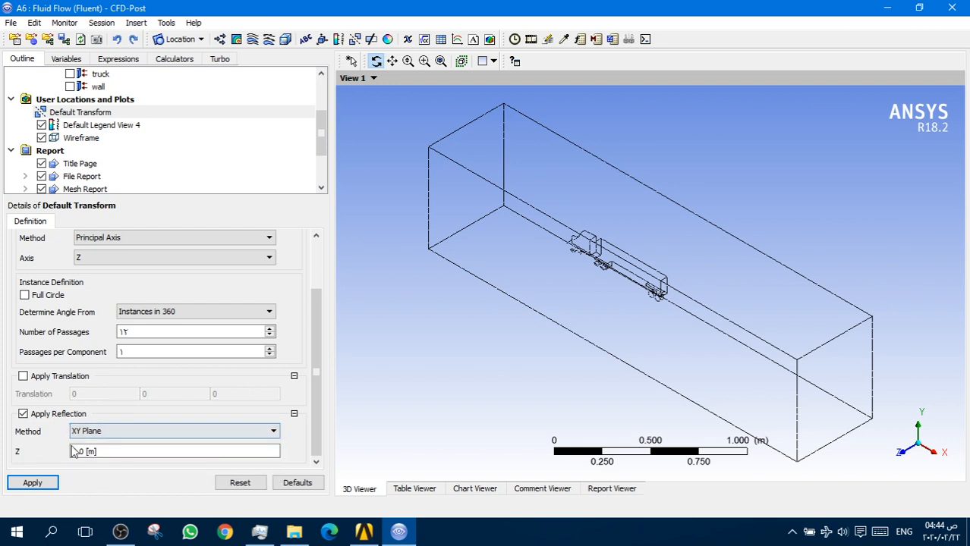
{"action": "left_click", "coordinate": [34, 483]}
{"action": "left_click_drag", "start_coordinate": [802, 276], "coordinate": [440, 513]}
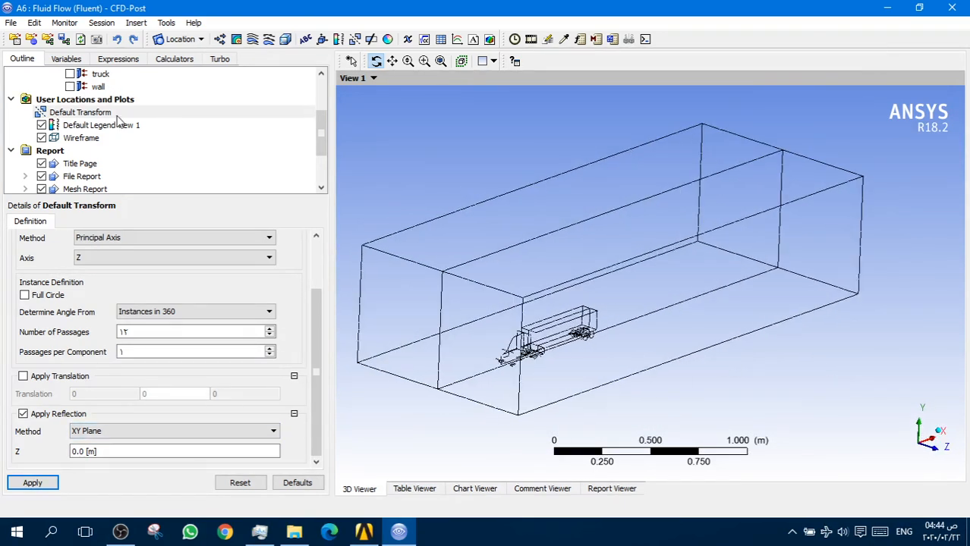
Hide the wireframe and show the truck surface, inspecting the mirrored truck from several angles.
{"action": "scroll", "coordinate": [118, 150], "scroll_direction": "up", "scroll_amount": 1}
{"action": "left_click", "coordinate": [42, 177]}
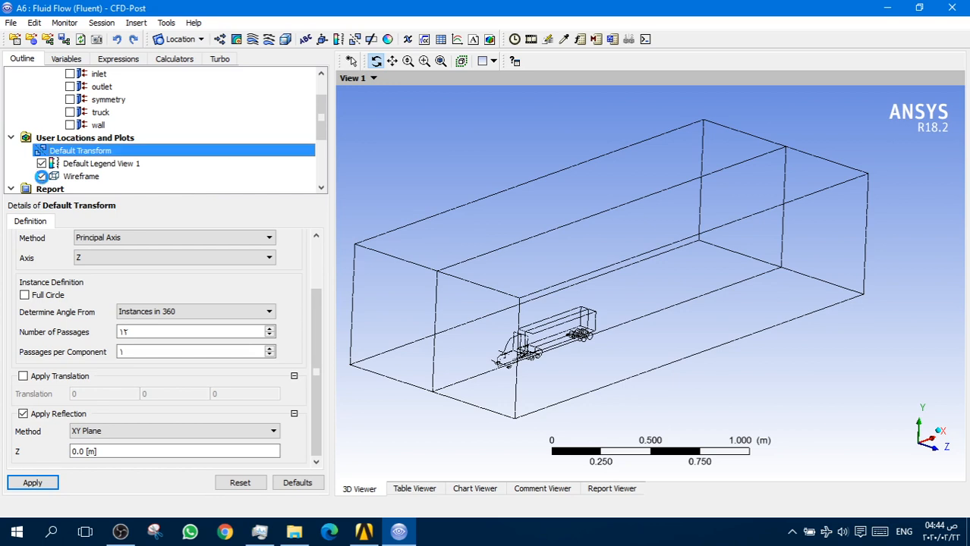
{"action": "scroll", "coordinate": [167, 145], "scroll_direction": "up", "scroll_amount": 1}
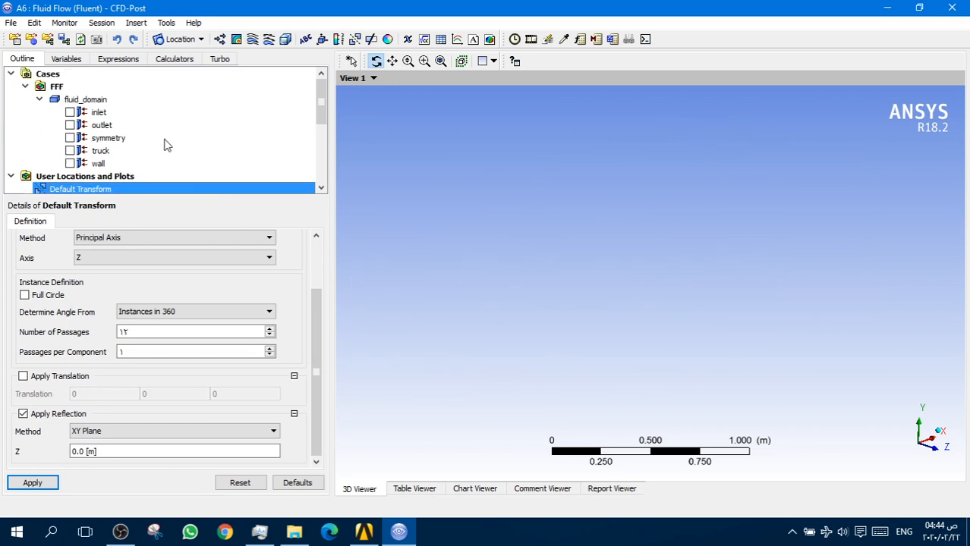
{"action": "left_click", "coordinate": [70, 151]}
{"action": "left_click_drag", "start_coordinate": [487, 364], "coordinate": [494, 337]}
{"action": "scroll", "coordinate": [492, 339], "scroll_direction": "up", "scroll_amount": 2}
{"action": "right_click_drag", "start_coordinate": [524, 330], "coordinate": [486, 355]}
{"action": "scroll", "coordinate": [635, 285], "scroll_direction": "down", "scroll_amount": 5}
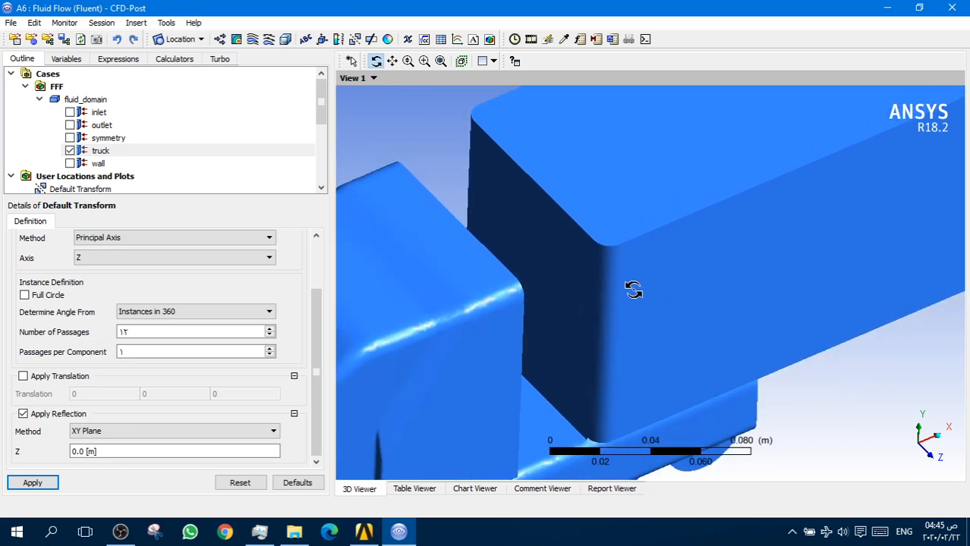
{"action": "scroll", "coordinate": [631, 289], "scroll_direction": "down", "scroll_amount": 6}
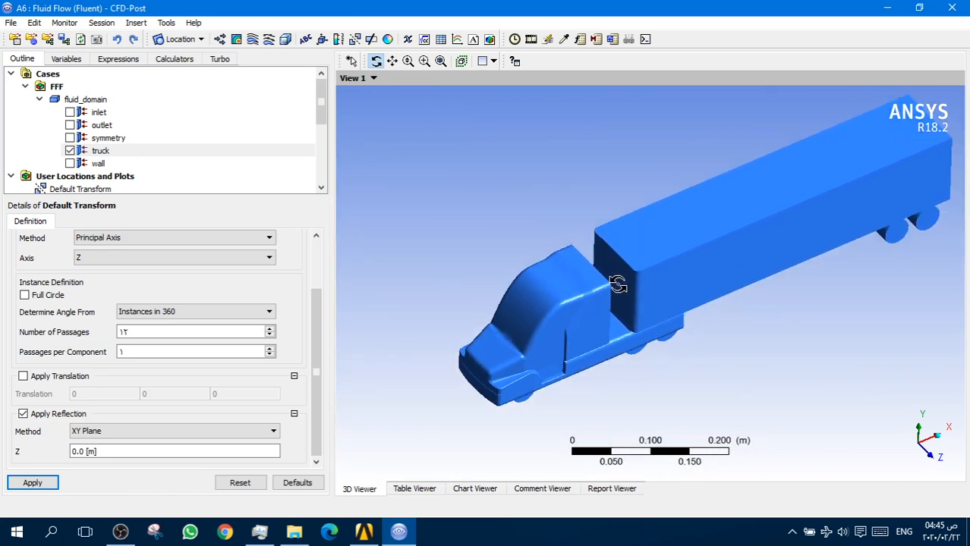
{"action": "scroll", "coordinate": [622, 280], "scroll_direction": "down", "scroll_amount": 4}
{"action": "left_click_drag", "start_coordinate": [732, 287], "coordinate": [731, 262]}
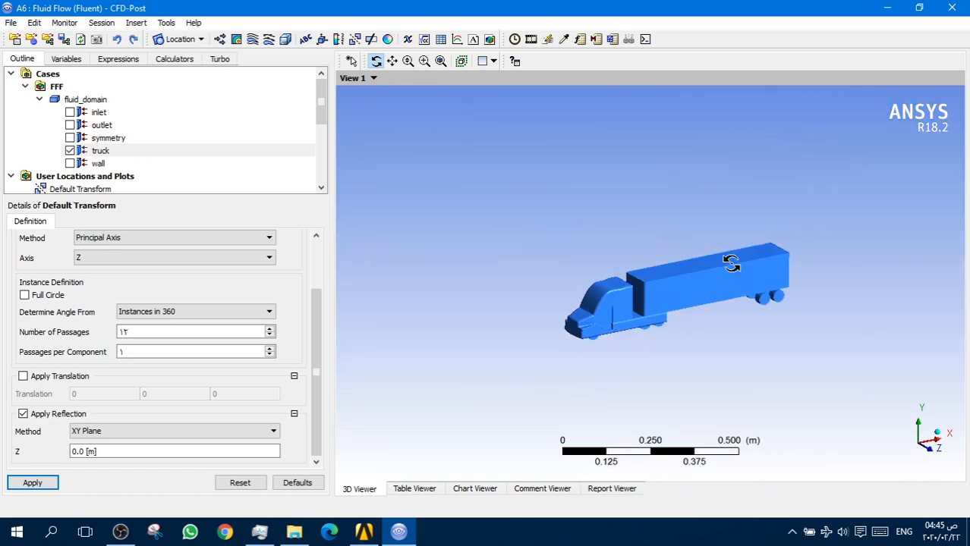
Insert a contour plot of Pressure on the symmetry location with 150 contours.
{"action": "left_click", "coordinate": [236, 40]}
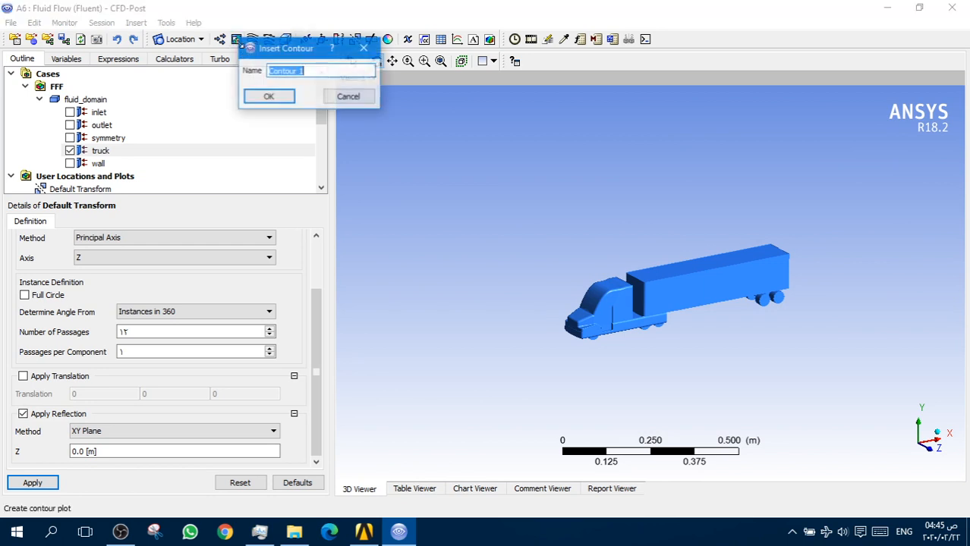
{"action": "left_click", "coordinate": [267, 97]}
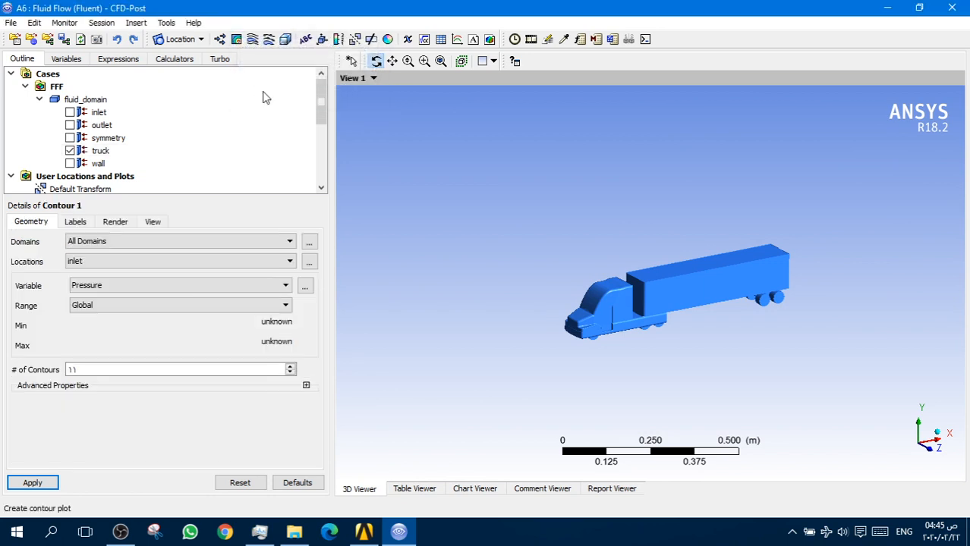
{"action": "left_click", "coordinate": [104, 260]}
{"action": "left_click", "coordinate": [104, 293]}
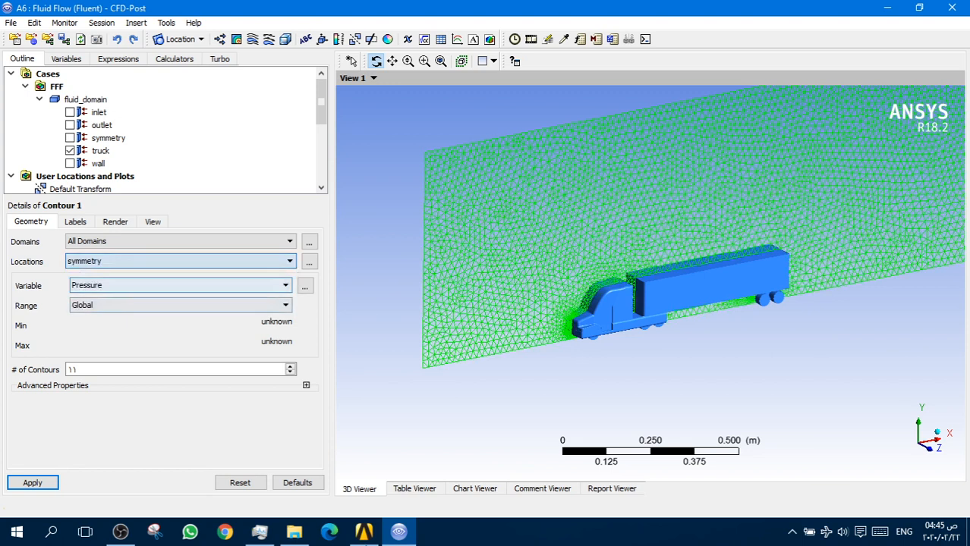
{"action": "double_click", "coordinate": [72, 369]}
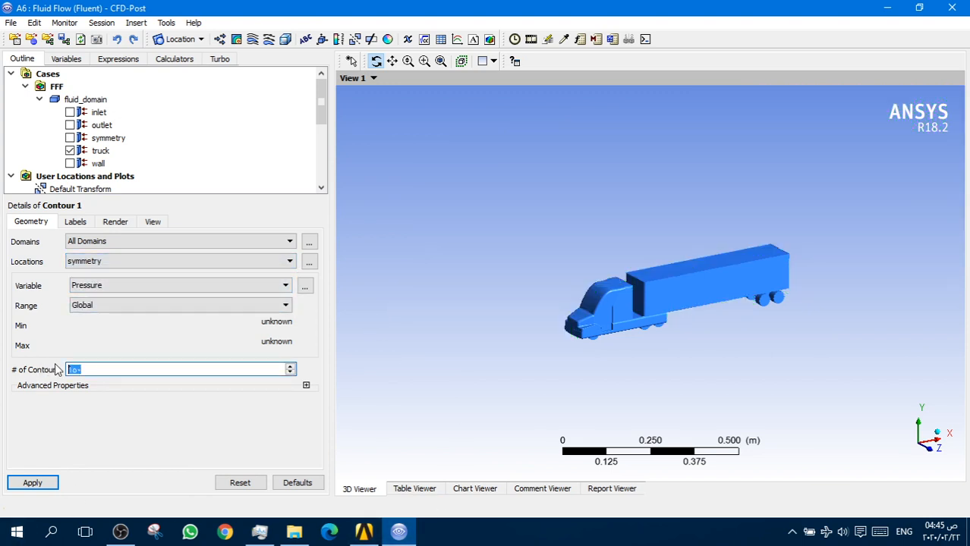
{"action": "left_click", "coordinate": [36, 481]}
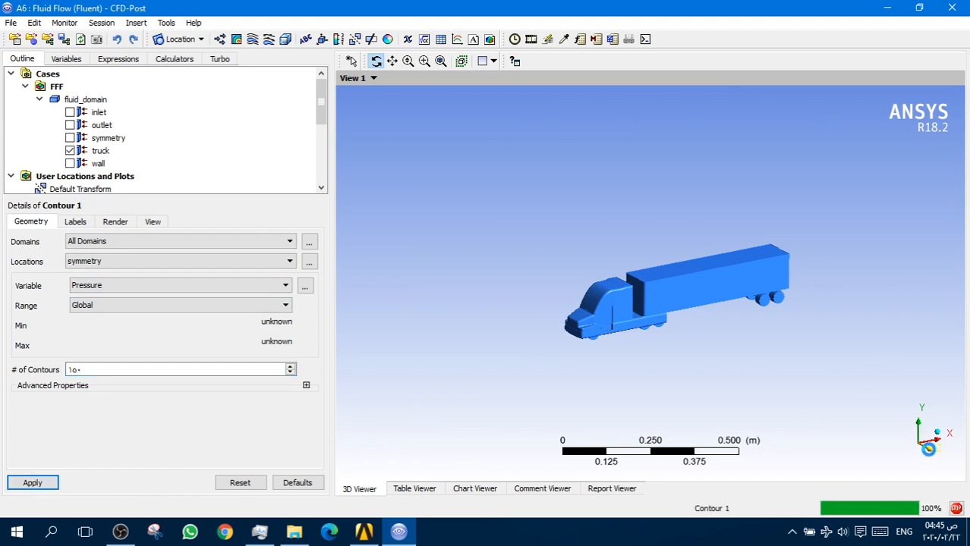
{"action": "left_click", "coordinate": [928, 449]}
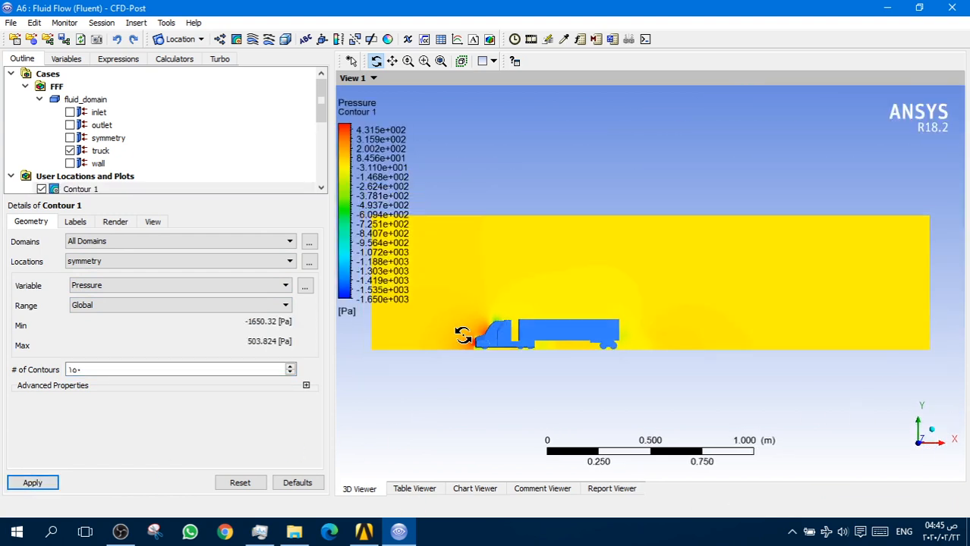
Set the number format of Default Legend View 1 to Fixed.
{"action": "scroll", "coordinate": [461, 335], "scroll_direction": "down", "scroll_amount": 2}
{"action": "scroll", "coordinate": [114, 152], "scroll_direction": "down", "scroll_amount": 4}
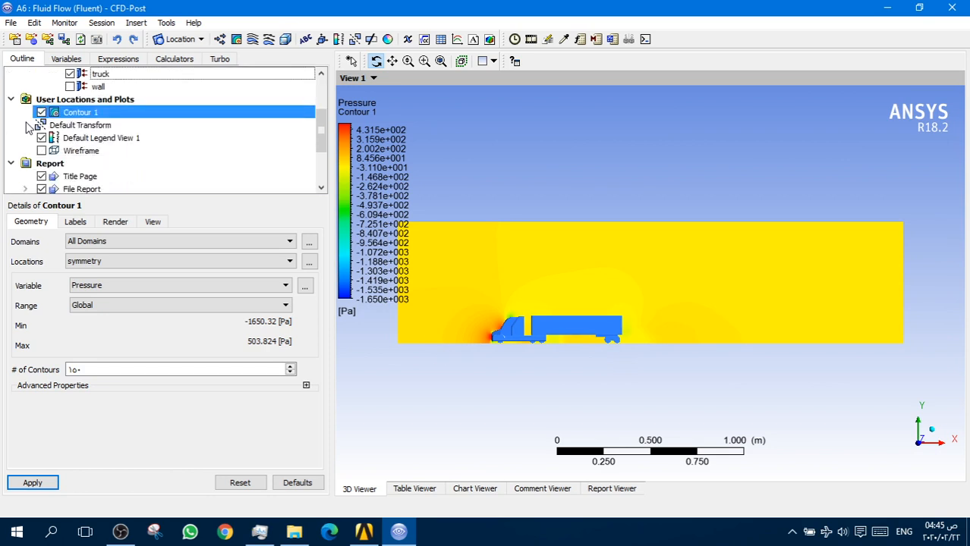
{"action": "scroll", "coordinate": [61, 135], "scroll_direction": "up", "scroll_amount": 1}
{"action": "scroll", "coordinate": [61, 135], "scroll_direction": "up", "scroll_amount": 1}
{"action": "left_click", "coordinate": [82, 138]}
{"action": "left_click", "coordinate": [83, 221]}
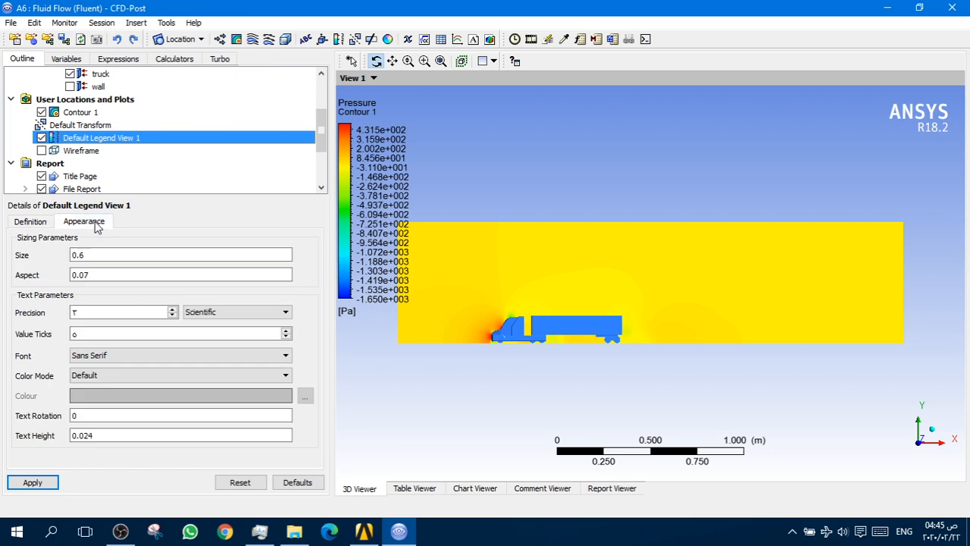
{"action": "left_click", "coordinate": [214, 311]}
{"action": "left_click", "coordinate": [215, 325]}
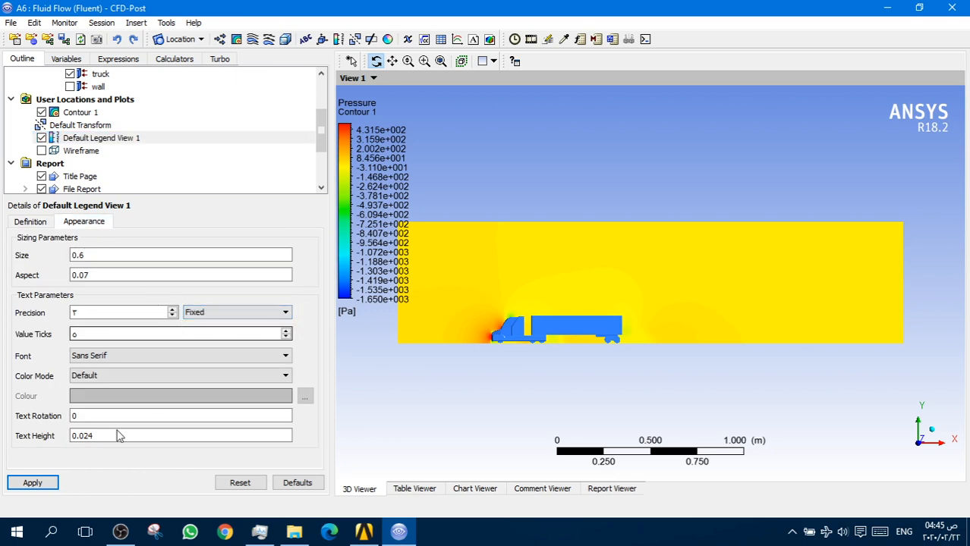
{"action": "left_click", "coordinate": [32, 482]}
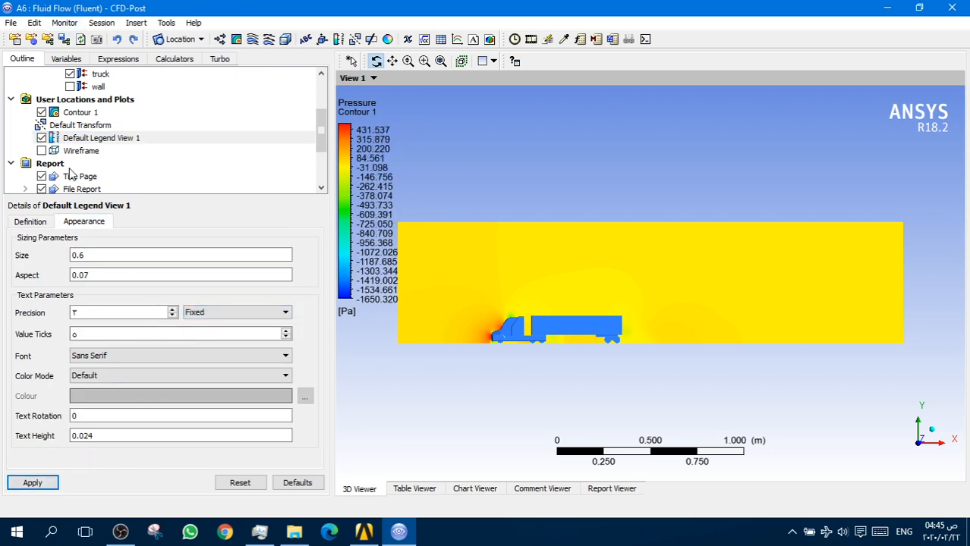
Switch the variable of Contour 1 on the symmetry plane to Velocity and apply it.
{"action": "left_click_drag", "start_coordinate": [378, 161], "coordinate": [695, 282]}
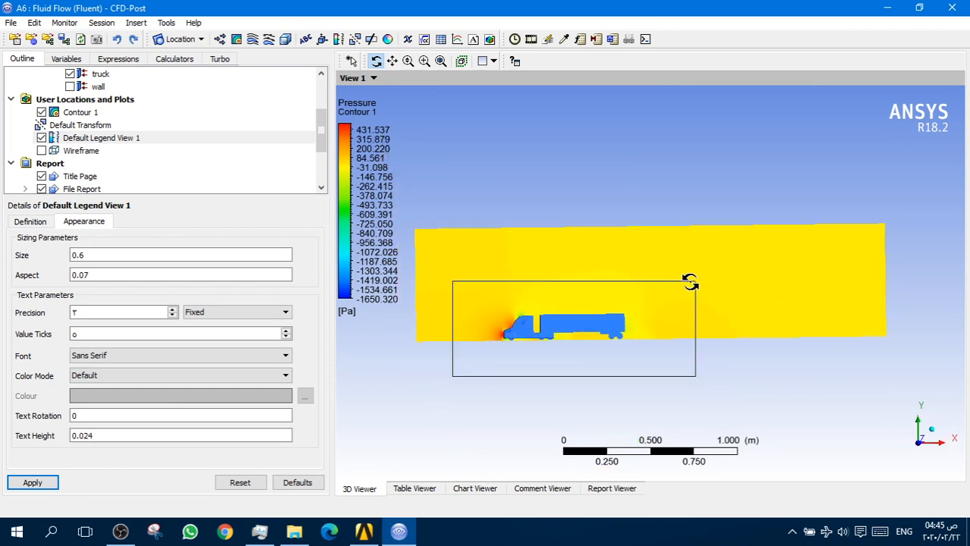
{"action": "right_click_drag", "start_coordinate": [689, 282], "coordinate": [688, 282]}
{"action": "middle_click_drag", "start_coordinate": [472, 296], "coordinate": [437, 295], "text": "ctrl"}
{"action": "scroll", "coordinate": [607, 237], "scroll_direction": "down", "scroll_amount": 2}
{"action": "scroll", "coordinate": [530, 281], "scroll_direction": "up", "scroll_amount": 1}
{"action": "scroll", "coordinate": [530, 281], "scroll_direction": "down", "scroll_amount": 5}
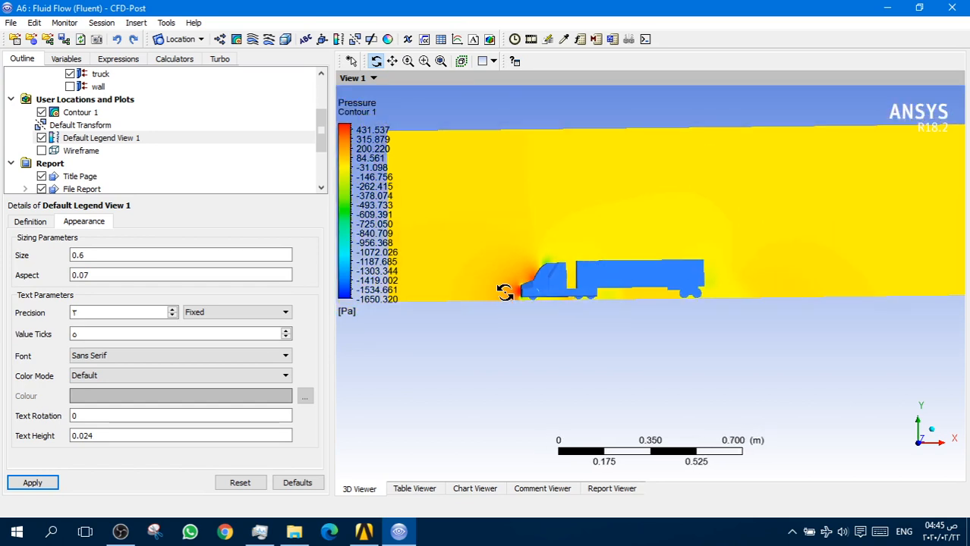
{"action": "left_click", "coordinate": [68, 112]}
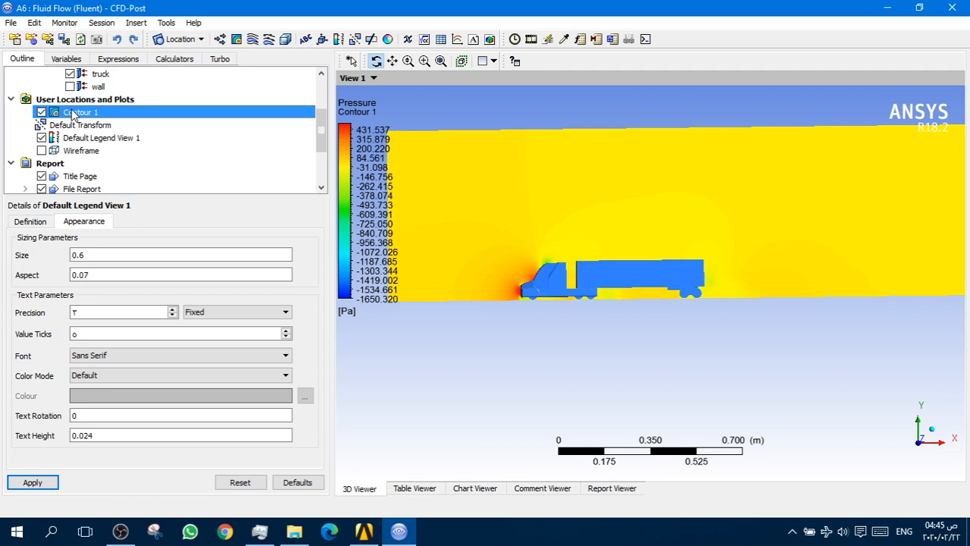
{"action": "left_click", "coordinate": [112, 286]}
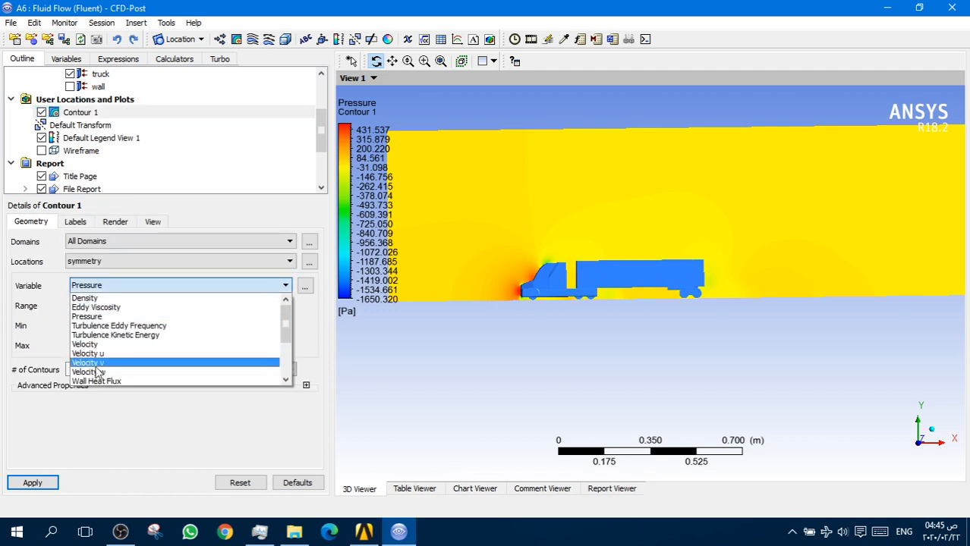
{"action": "scroll", "coordinate": [103, 311], "scroll_direction": "down", "scroll_amount": 3}
{"action": "scroll", "coordinate": [103, 311], "scroll_direction": "up", "scroll_amount": 1}
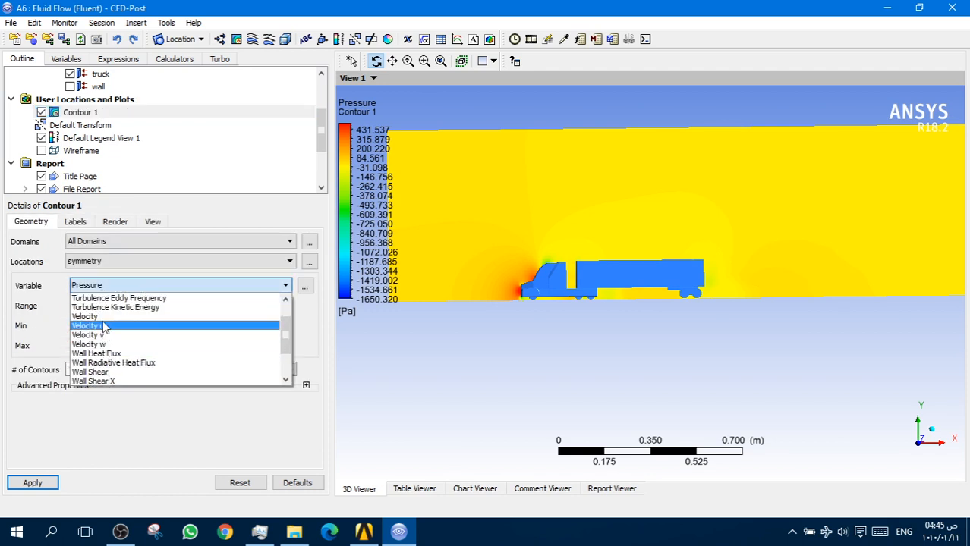
{"action": "left_click", "coordinate": [98, 317]}
{"action": "left_click", "coordinate": [35, 483]}
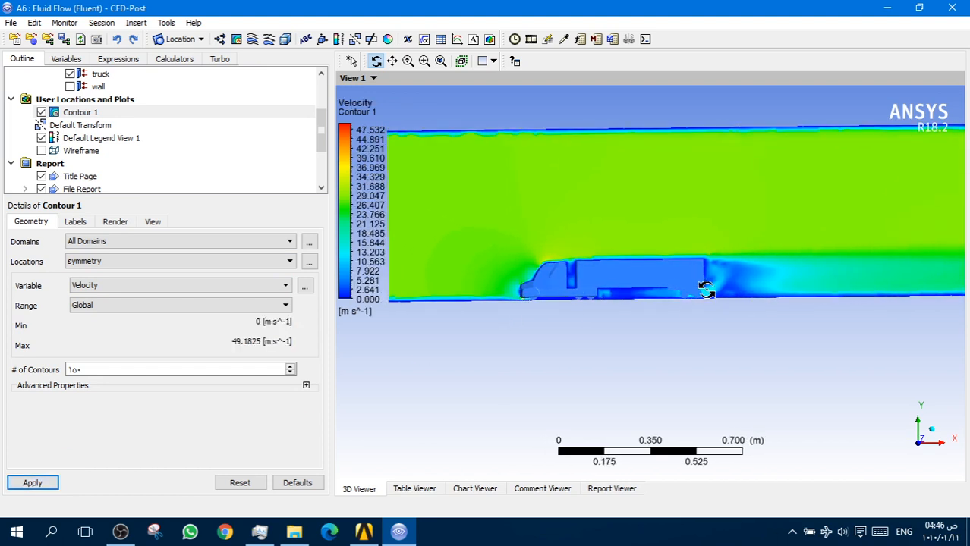
Set the location of Contour 1 to truck and its variable to Pressure, and apply the plot.
{"action": "scroll", "coordinate": [706, 290], "scroll_direction": "up", "scroll_amount": 6}
{"action": "scroll", "coordinate": [822, 273], "scroll_direction": "down", "scroll_amount": 6}
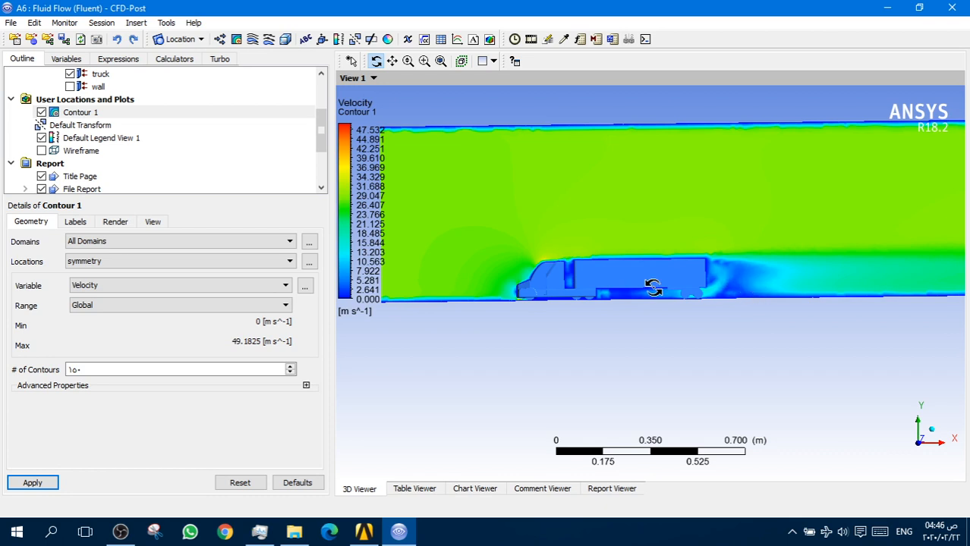
{"action": "scroll", "coordinate": [660, 284], "scroll_direction": "down", "scroll_amount": 6}
{"action": "scroll", "coordinate": [659, 284], "scroll_direction": "up", "scroll_amount": 6}
{"action": "mouse_move", "coordinate": [592, 293]}
{"action": "left_mouse_down"}
{"action": "mouse_move", "coordinate": [532, 296]}
{"action": "mouse_move", "coordinate": [713, 387]}
{"action": "mouse_move", "coordinate": [748, 277]}
{"action": "mouse_move", "coordinate": [645, 300]}
{"action": "mouse_move", "coordinate": [543, 302]}
{"action": "mouse_move", "coordinate": [581, 301]}
{"action": "left_mouse_up"}
{"action": "left_click", "coordinate": [137, 264]}
{"action": "left_click", "coordinate": [85, 302]}
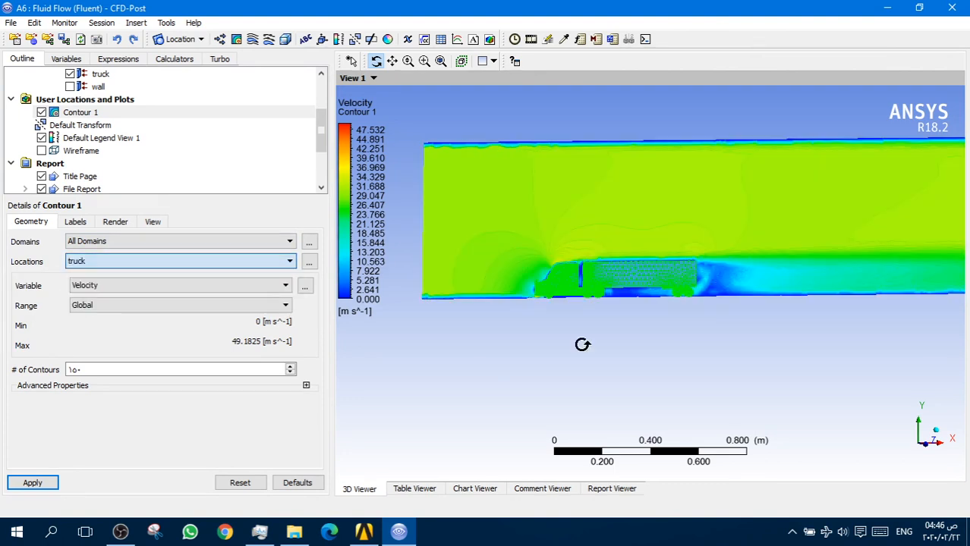
{"action": "left_click", "coordinate": [172, 286]}
{"action": "scroll", "coordinate": [120, 315], "scroll_direction": "up", "scroll_amount": 3}
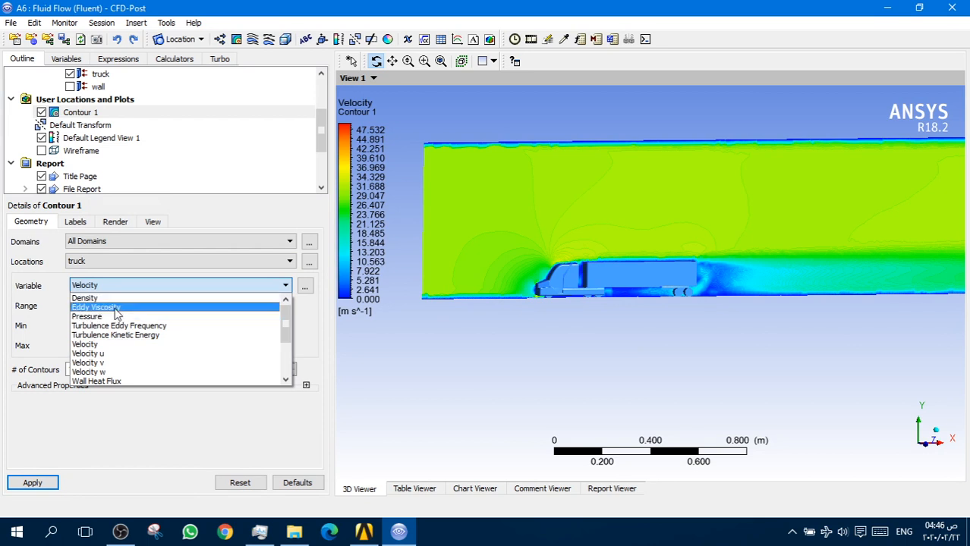
{"action": "left_click", "coordinate": [115, 316]}
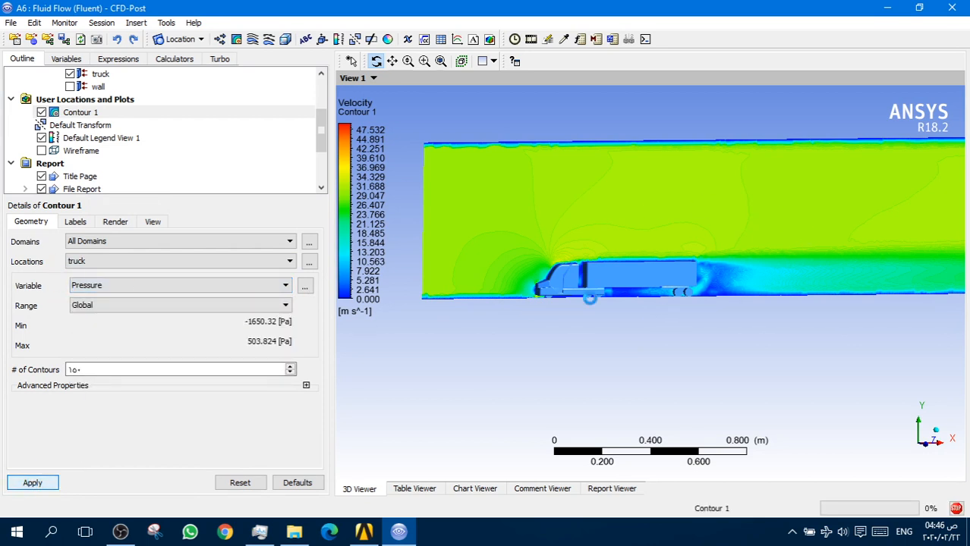
{"action": "left_click_drag", "start_coordinate": [544, 308], "coordinate": [578, 313]}
{"action": "scroll", "coordinate": [578, 322], "scroll_direction": "down", "scroll_amount": 1}
{"action": "scroll", "coordinate": [570, 342], "scroll_direction": "up", "scroll_amount": 6}
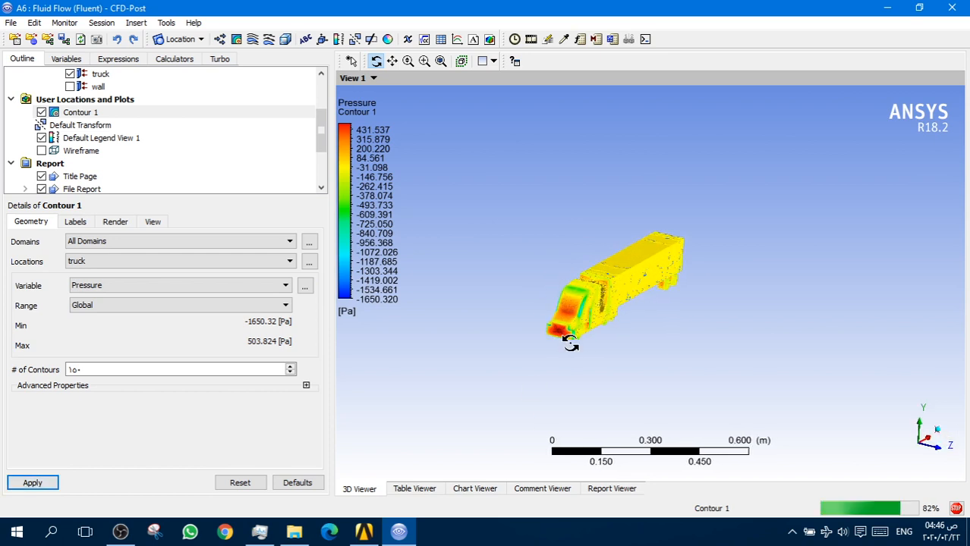
Hide the plain truck boundary surface and inspect the pressure contours on the truck's front, side and underside.
{"action": "left_click", "coordinate": [69, 151]}
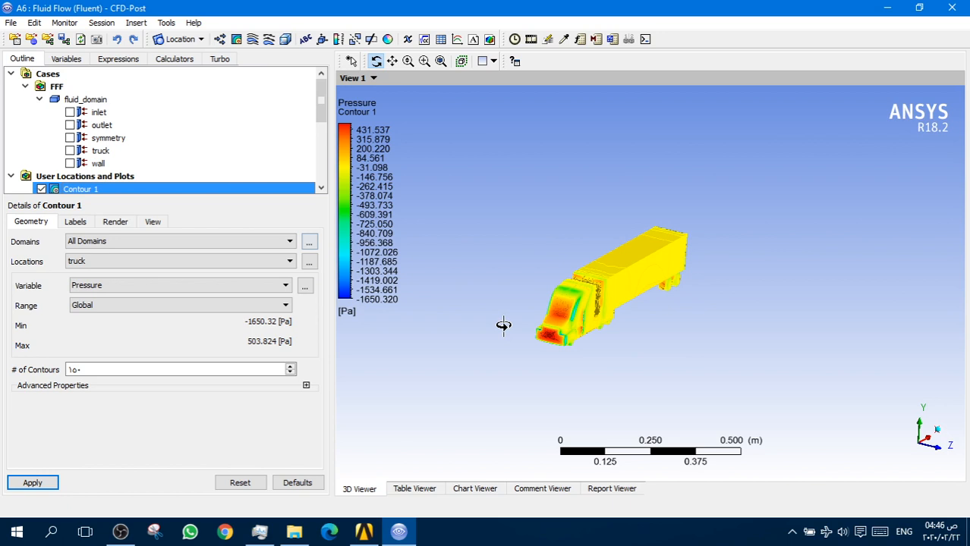
{"action": "scroll", "coordinate": [517, 340], "scroll_direction": "up", "scroll_amount": 5}
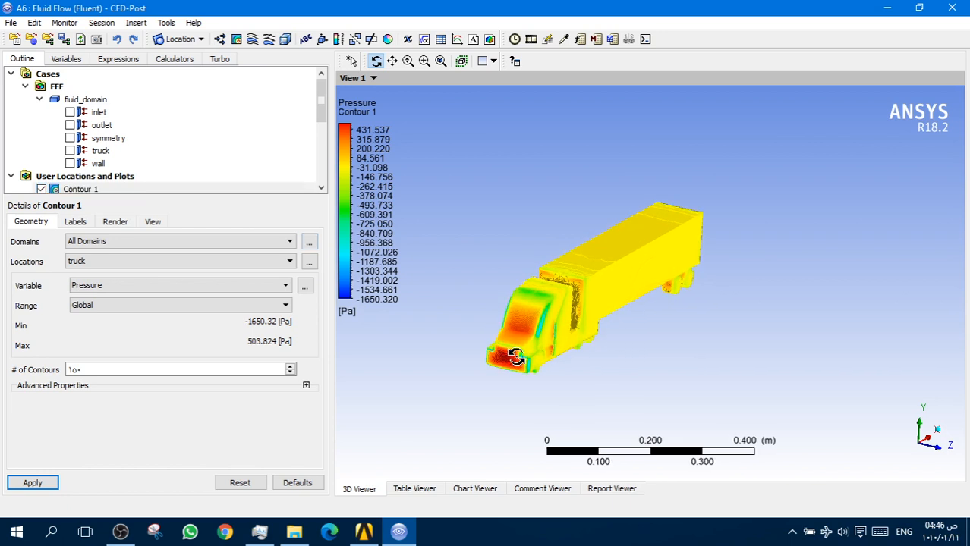
{"action": "left_click_drag", "start_coordinate": [504, 365], "coordinate": [538, 346]}
{"action": "left_click_drag", "start_coordinate": [706, 286], "coordinate": [441, 325]}
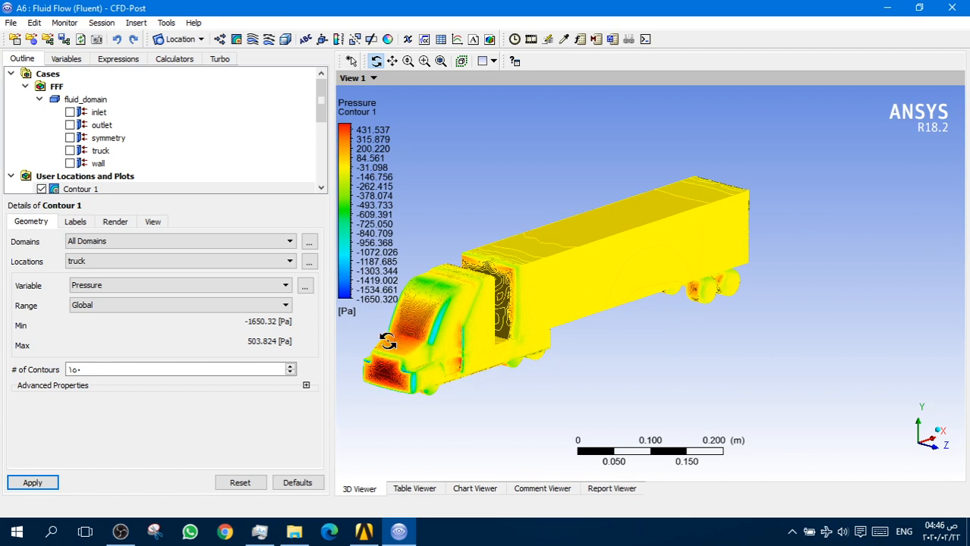
{"action": "left_click_drag", "start_coordinate": [385, 330], "coordinate": [444, 331]}
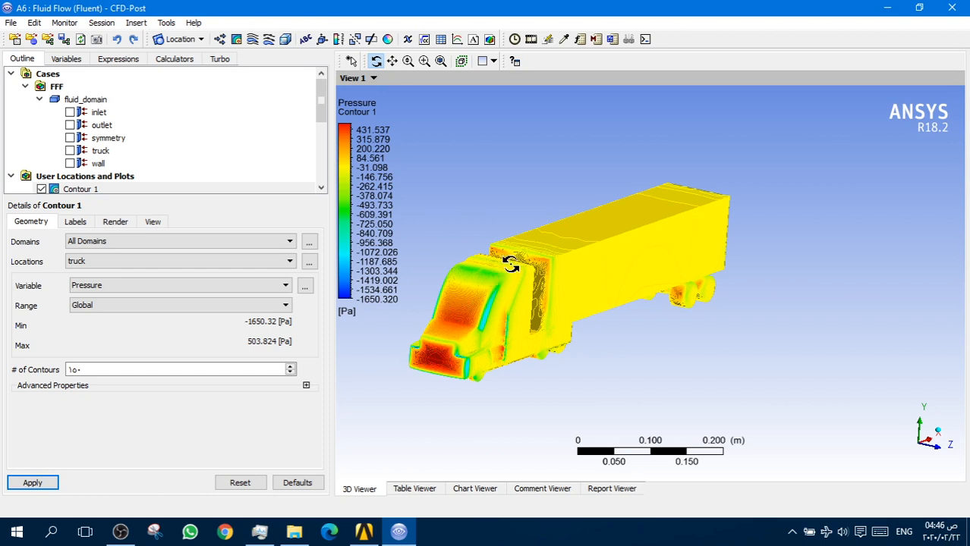
{"action": "left_click_drag", "start_coordinate": [529, 292], "coordinate": [524, 263]}
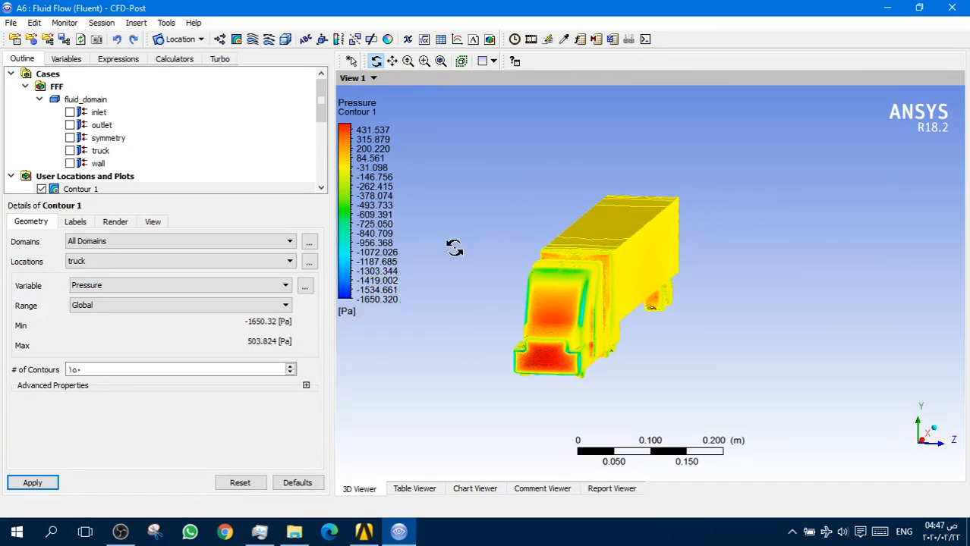
{"action": "left_click_drag", "start_coordinate": [626, 295], "coordinate": [368, 135]}
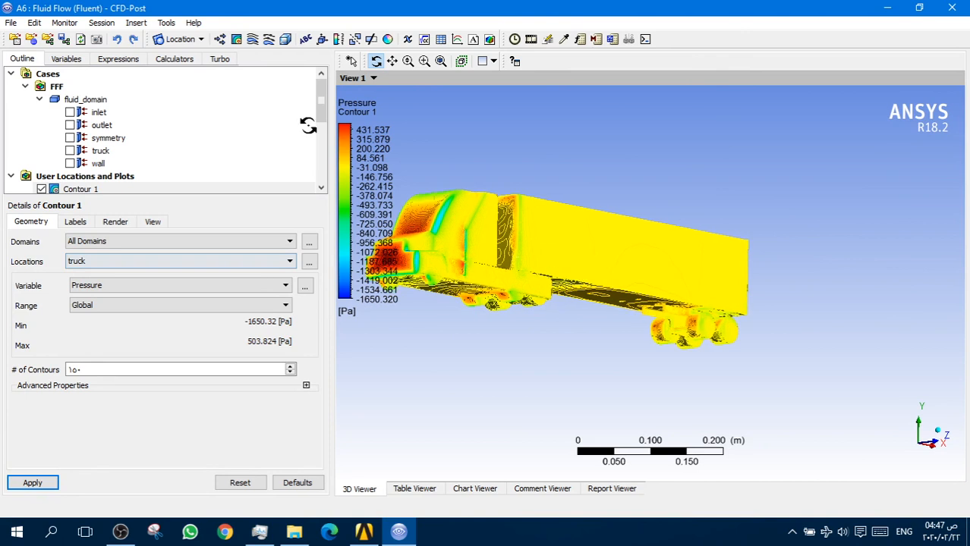
Insert a Velocity vector plot on the symmetry location with Vertex sampling and a reduction factor of 1.0.
{"action": "left_click", "coordinate": [220, 41]}
{"action": "left_click", "coordinate": [271, 100]}
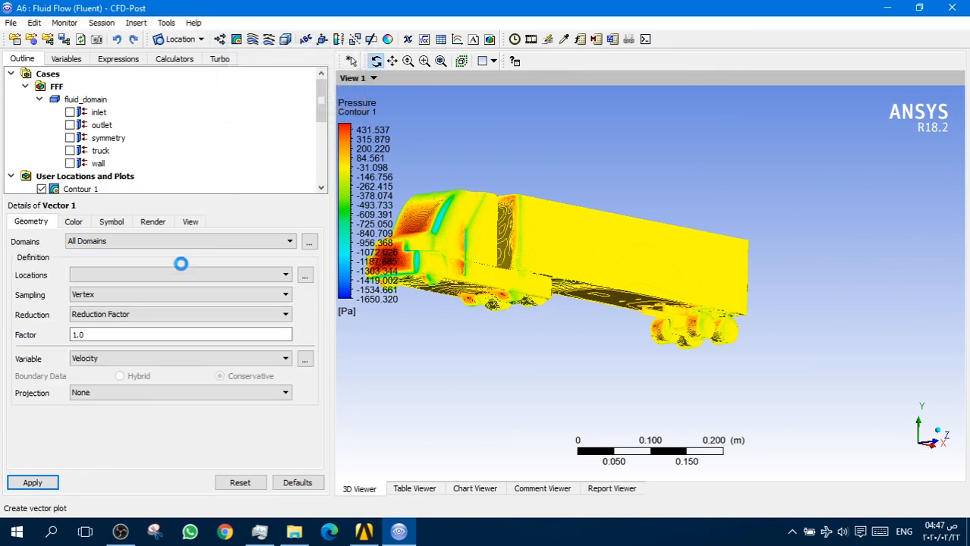
{"action": "left_click", "coordinate": [104, 274]}
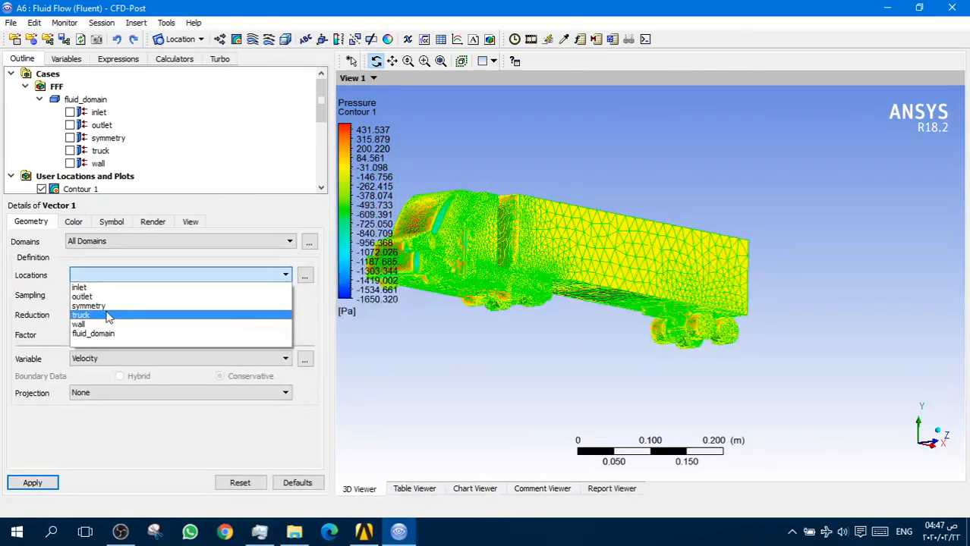
{"action": "left_click", "coordinate": [102, 306]}
{"action": "left_click", "coordinate": [31, 482]}
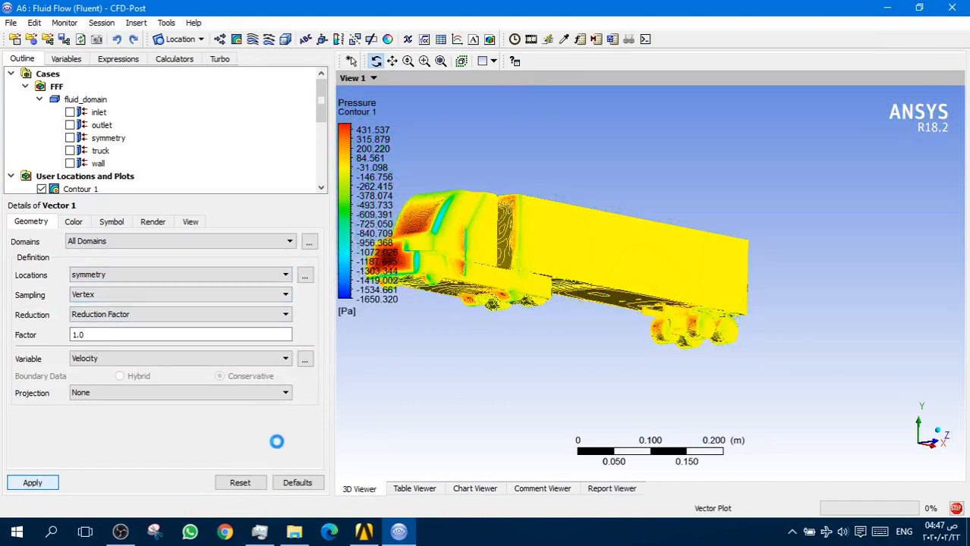
Examine the velocity vectors along the symmetry plane around the cab, under the trailer and behind the truck.
{"action": "left_click_drag", "start_coordinate": [621, 283], "coordinate": [587, 293]}
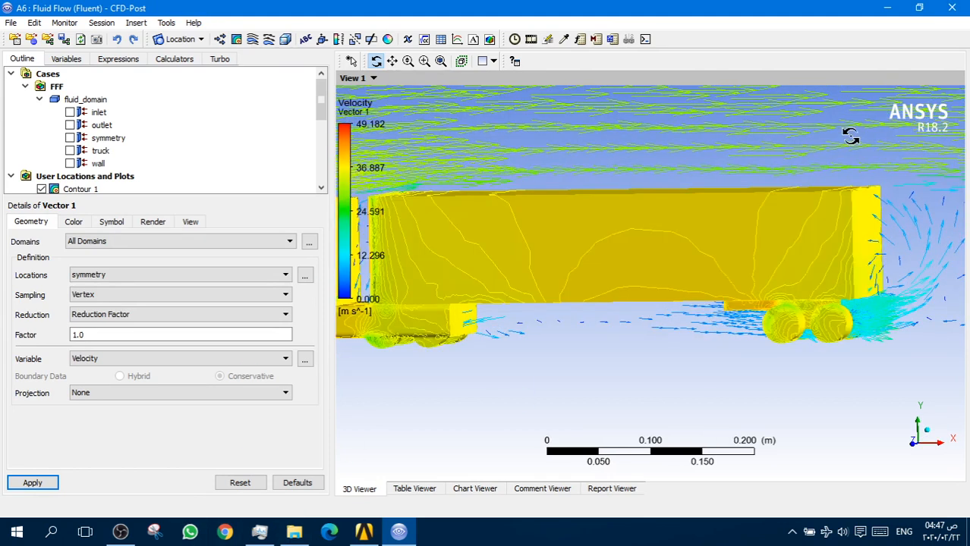
{"action": "scroll", "coordinate": [737, 273], "scroll_direction": "up", "scroll_amount": 2}
{"action": "scroll", "coordinate": [737, 273], "scroll_direction": "down", "scroll_amount": 6}
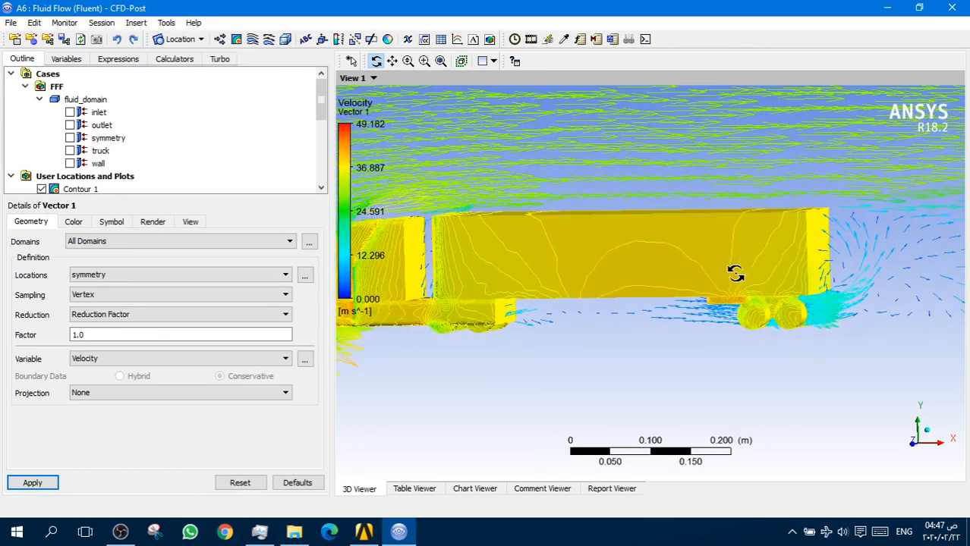
{"action": "scroll", "coordinate": [734, 273], "scroll_direction": "down", "scroll_amount": 4}
{"action": "mouse_move", "coordinate": [599, 340]}
{"action": "left_mouse_down"}
{"action": "mouse_move", "coordinate": [656, 340]}
{"action": "mouse_move", "coordinate": [576, 340]}
{"action": "left_mouse_up"}
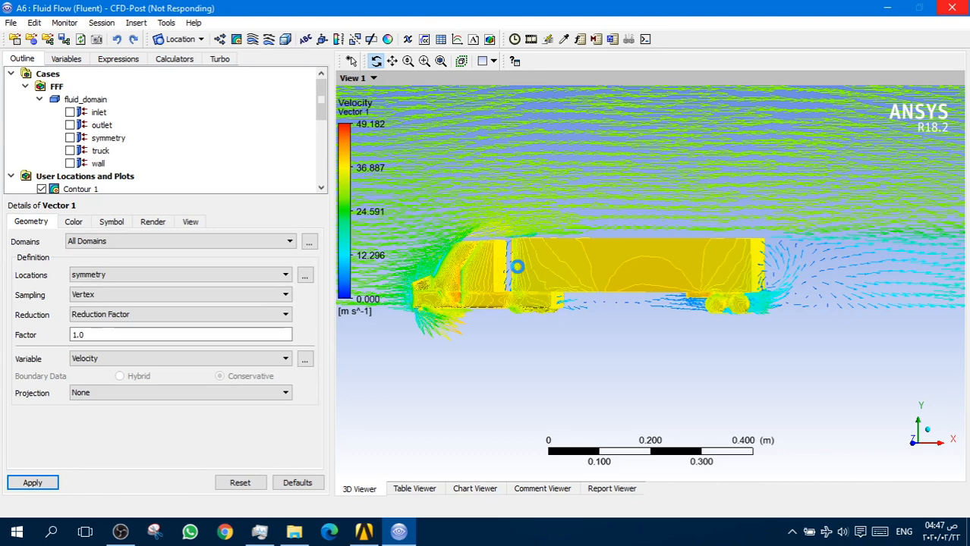
{"action": "left_click_drag", "start_coordinate": [509, 299], "coordinate": [403, 296]}
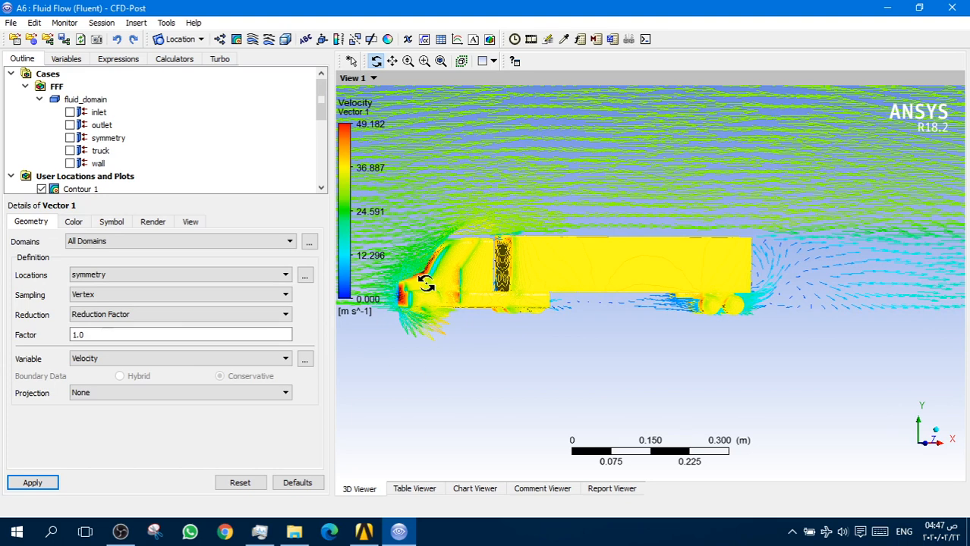